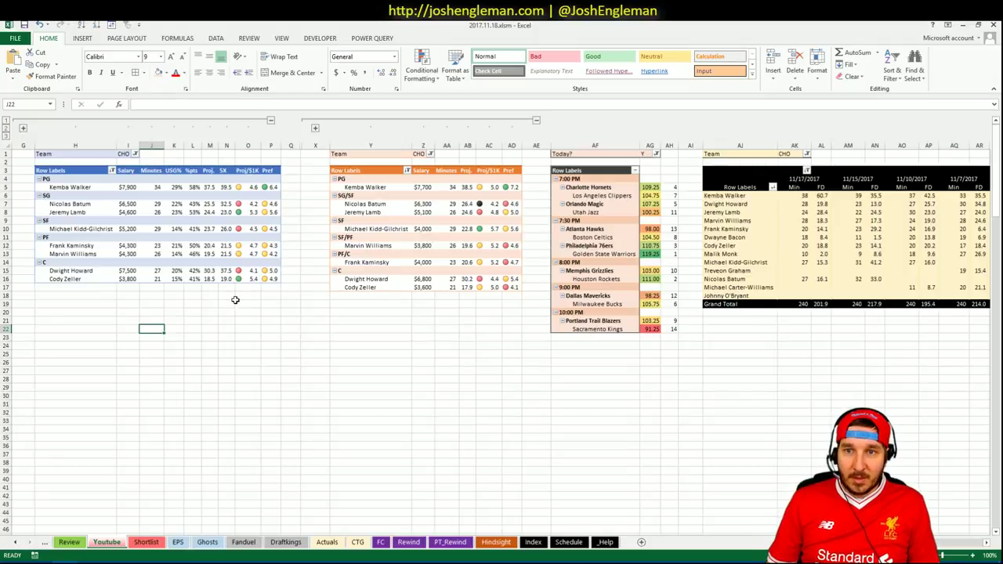
left_click(645, 186)
left_click(494, 350)
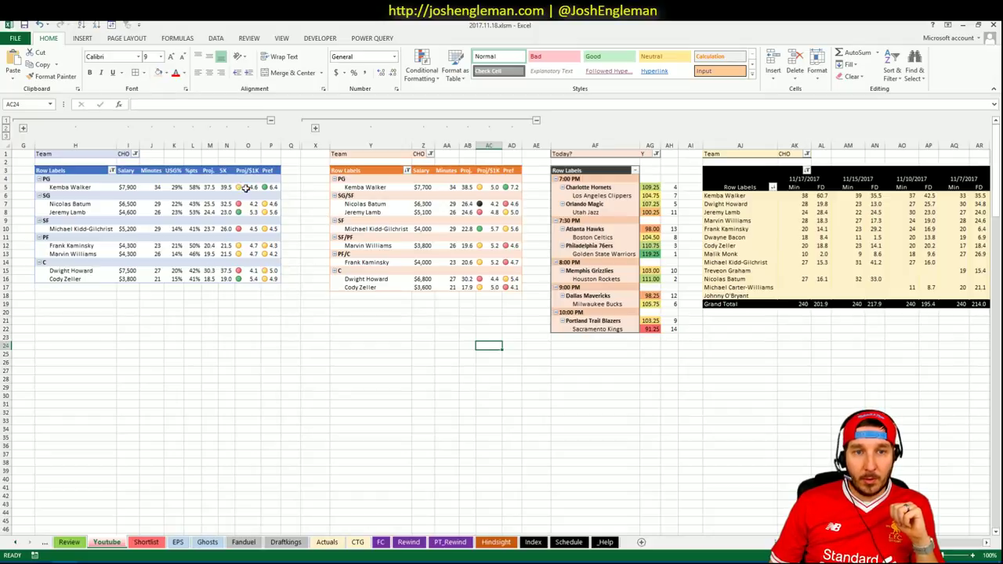
- Switch to Chrome, show the FantasyLabs NBA matchups page and maximize the browser window
mouse_move(36, 558)
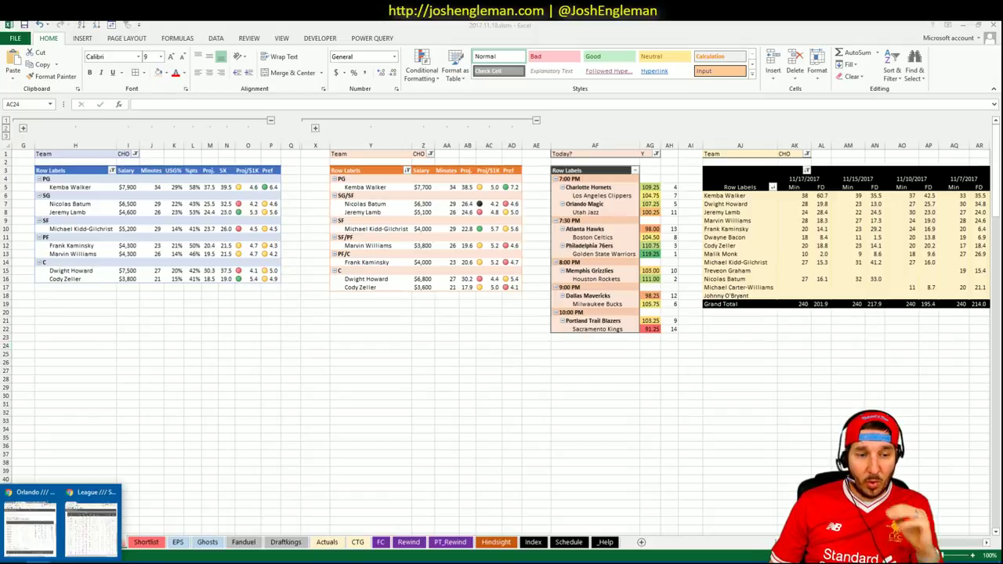
left_click(33, 539)
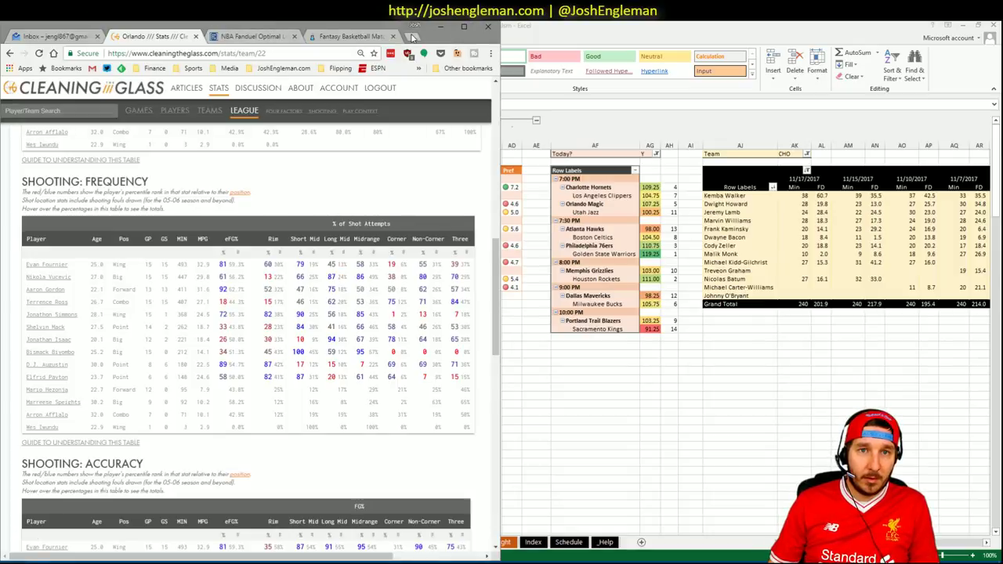
left_click(379, 37)
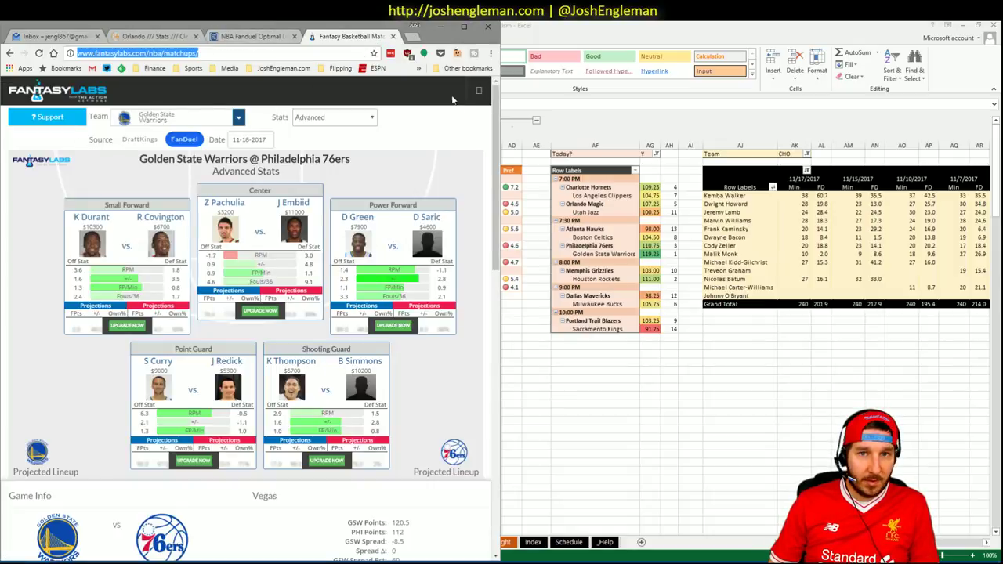
left_click(482, 92)
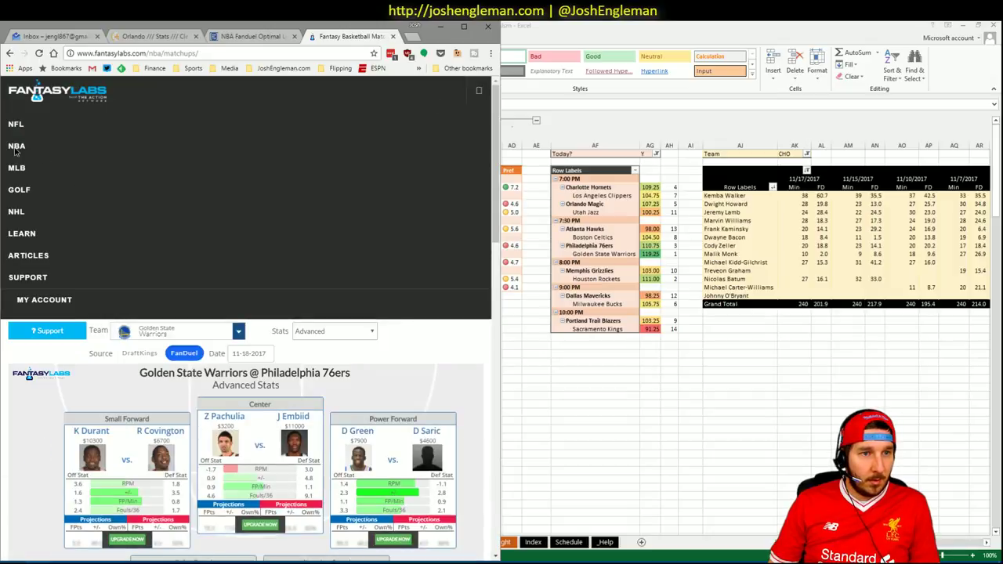
left_click_drag(16, 149, 220, 113)
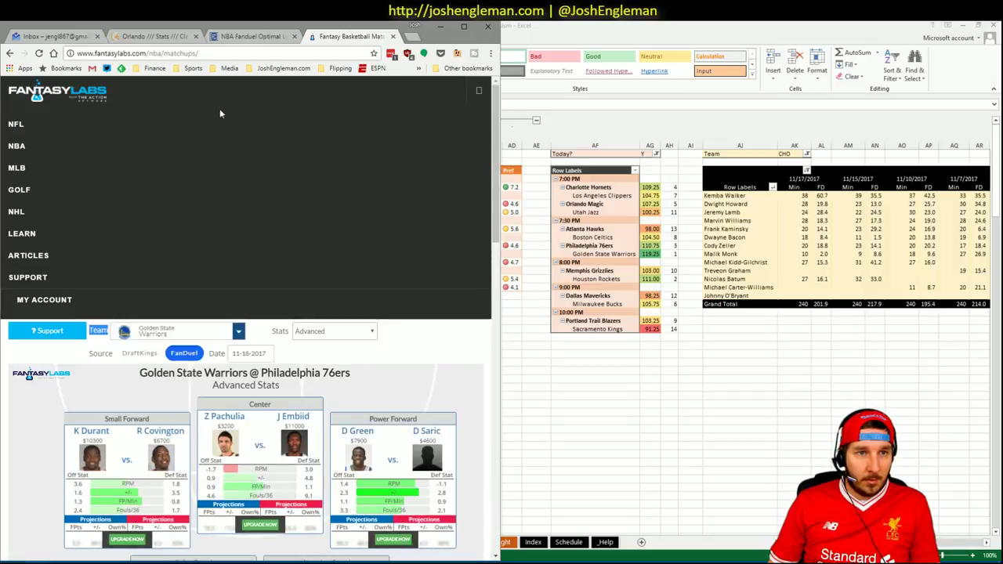
left_click(464, 28)
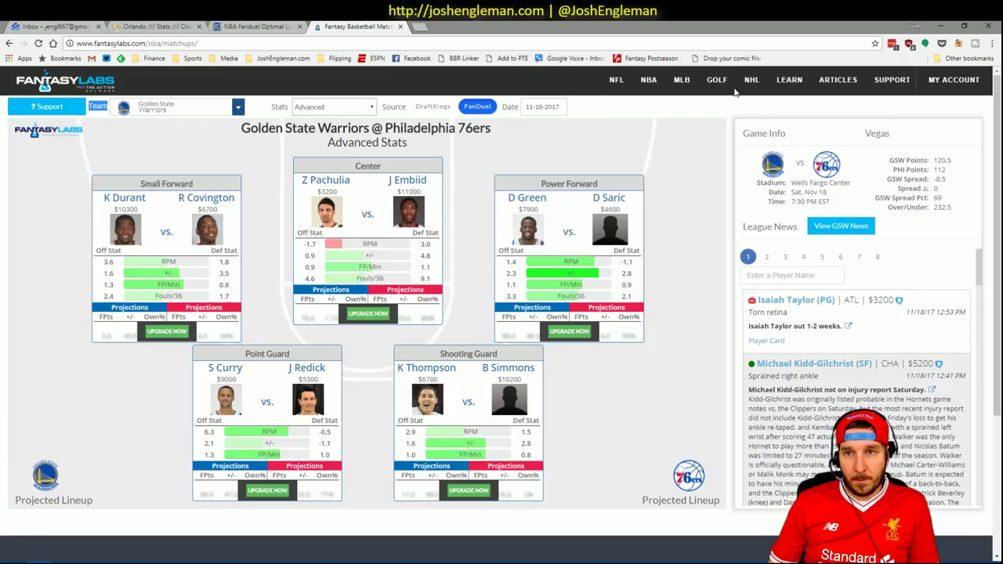
- Open the NBA player news page on FantasyLabs and show the FanDuel version of the news
left_click(655, 82)
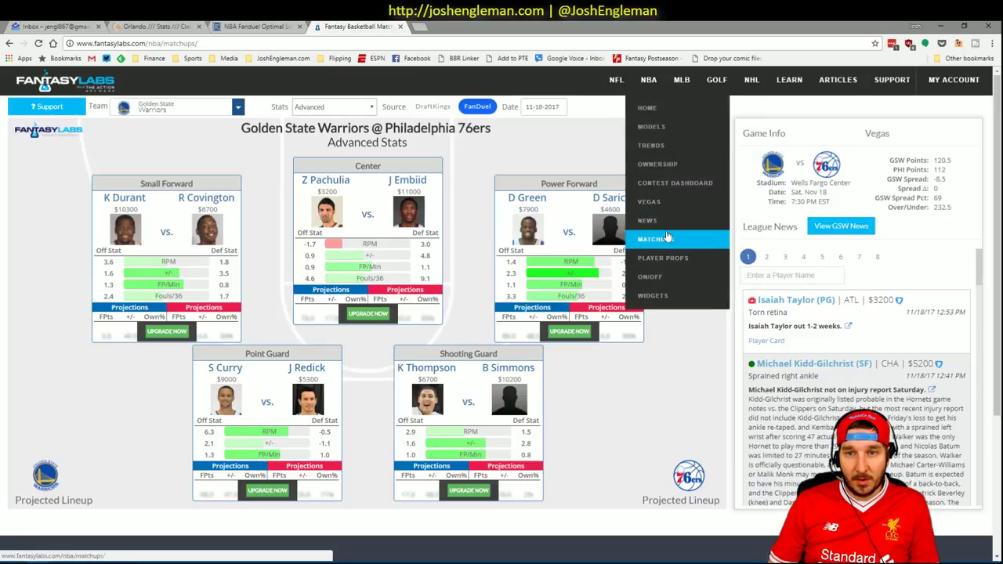
left_click(665, 222)
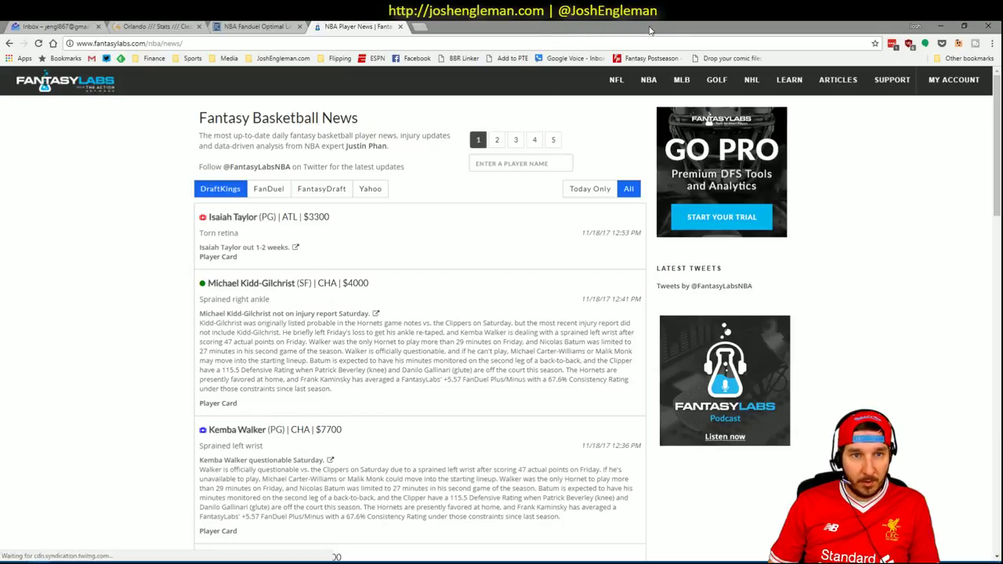
left_click(268, 189)
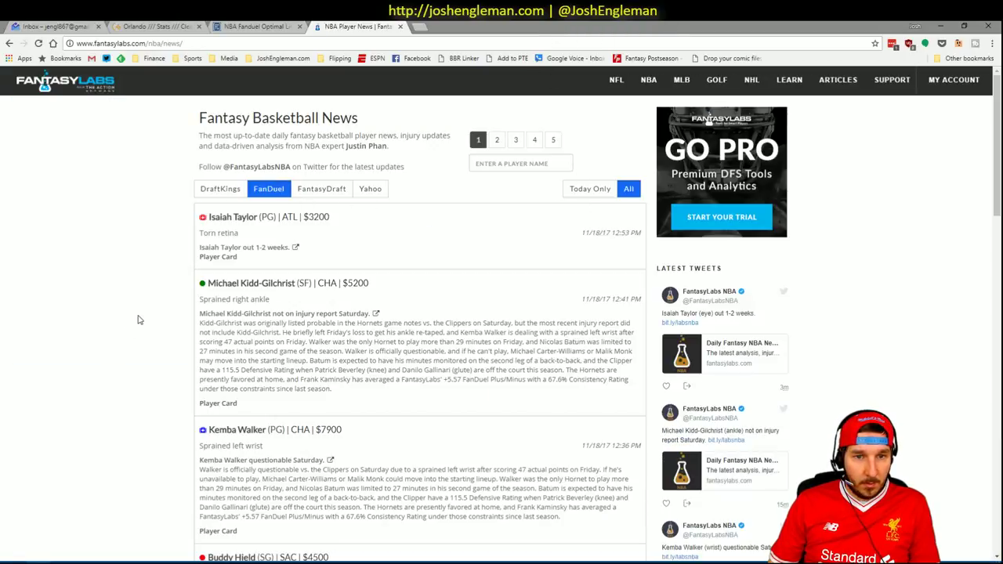
scroll(141, 317, "down", 1)
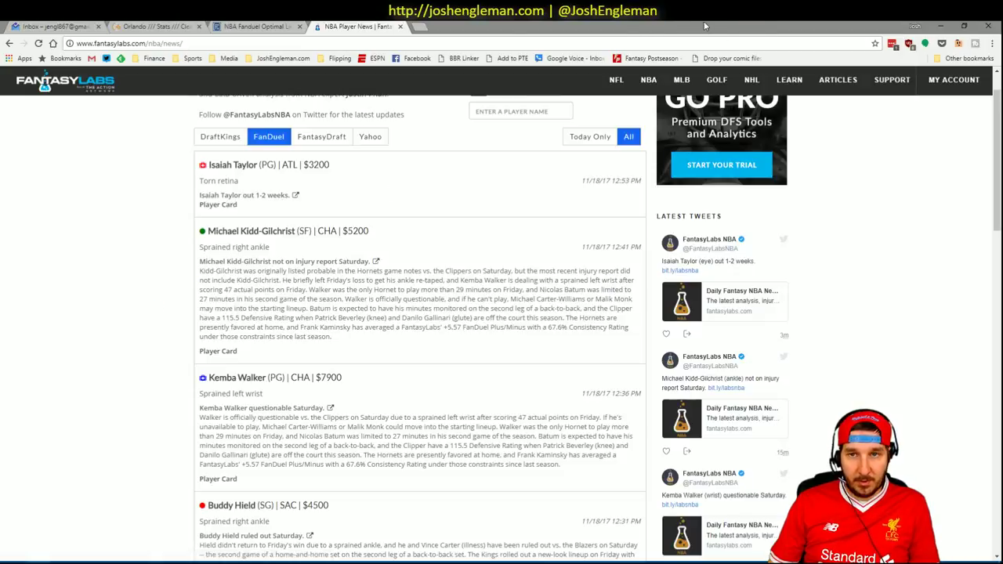
- Snap the browser to half the screen and return to the 2017.11.18.xlsm workbook in Excel, maximized
left_click_drag(705, 26, 3, 213)
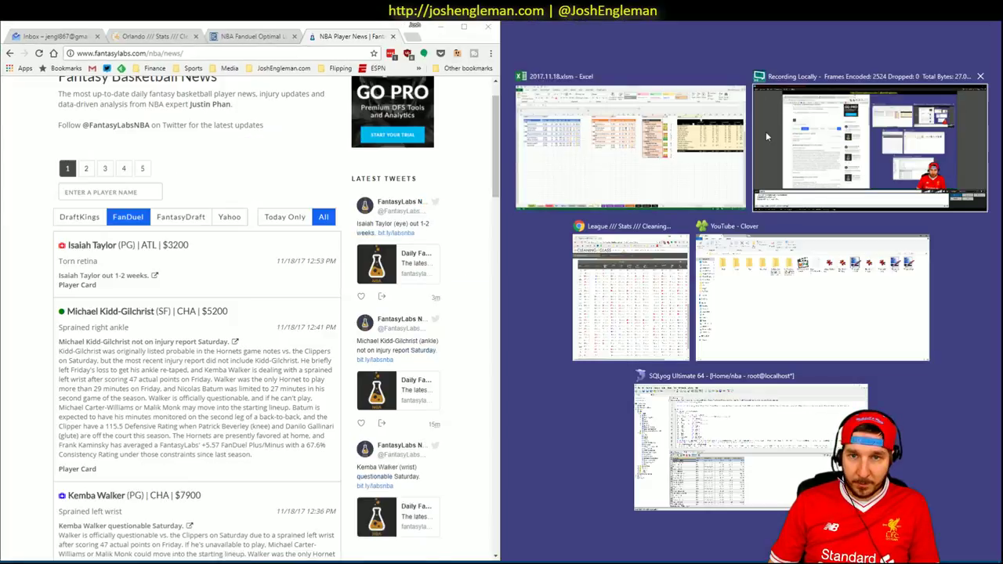
left_click(662, 143)
double_click(759, 26)
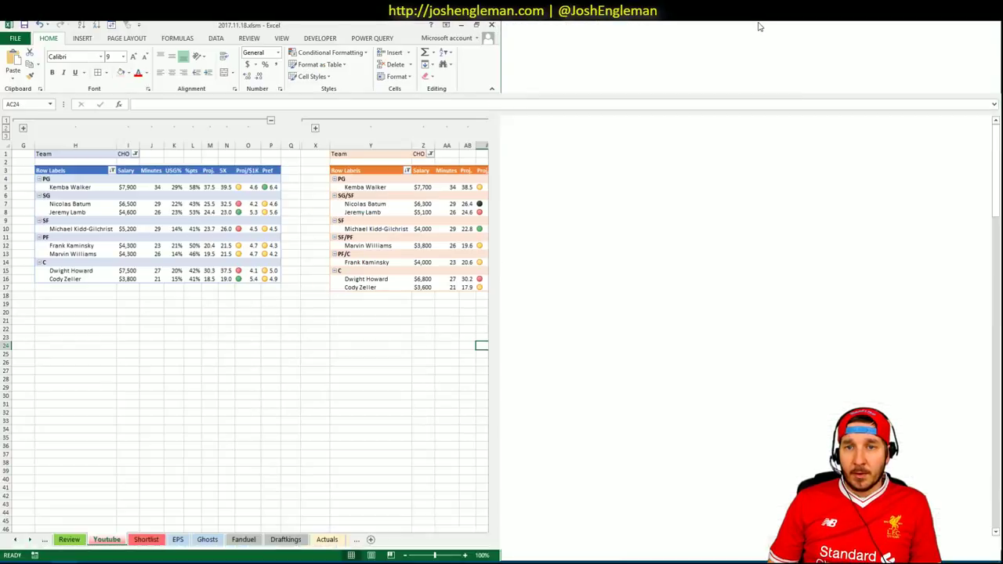
left_click(533, 395)
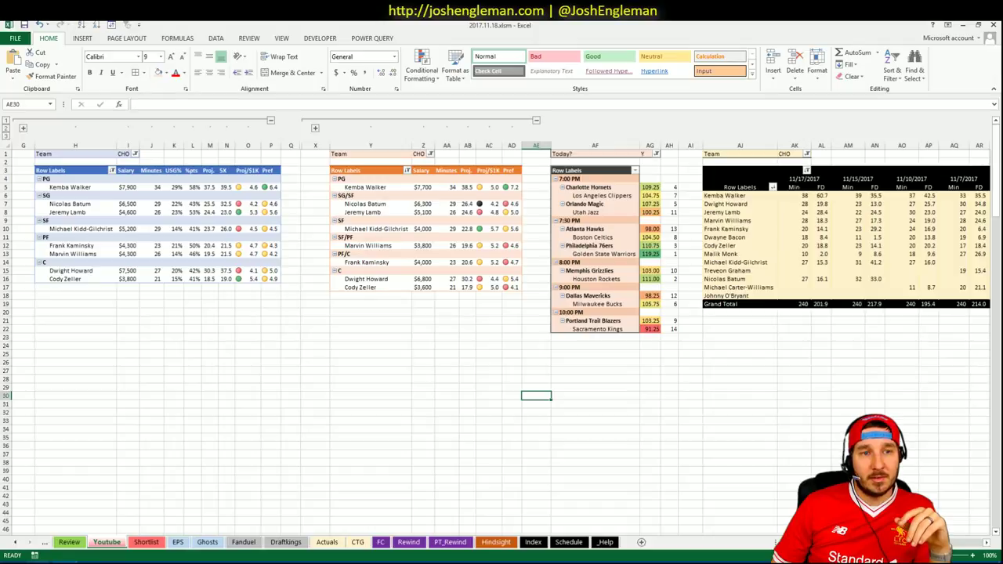
- Bring up the Cleaning the Glass league shots page beside the workbook to examine the teams' defensive shooting figures
left_click(61, 563)
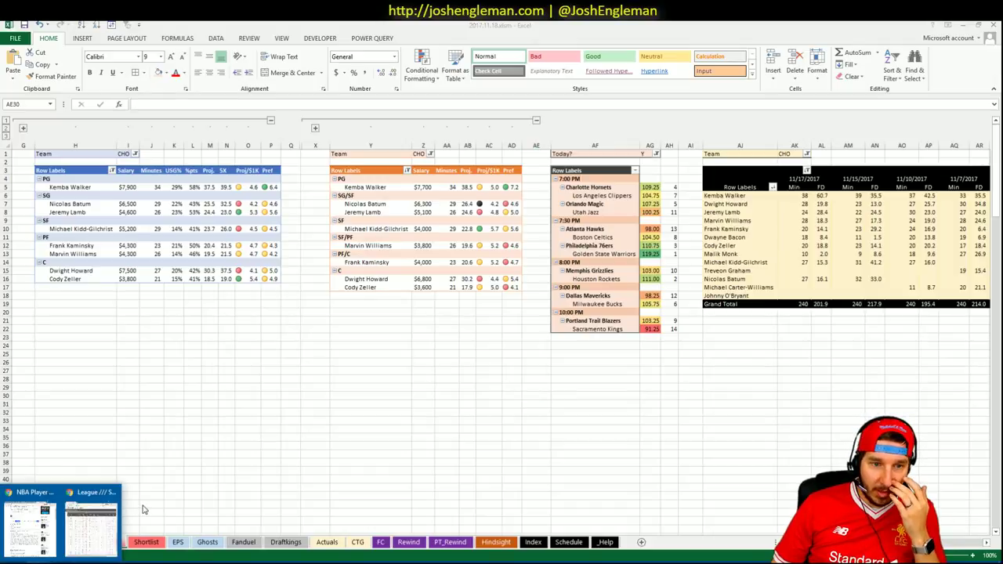
left_click(108, 528)
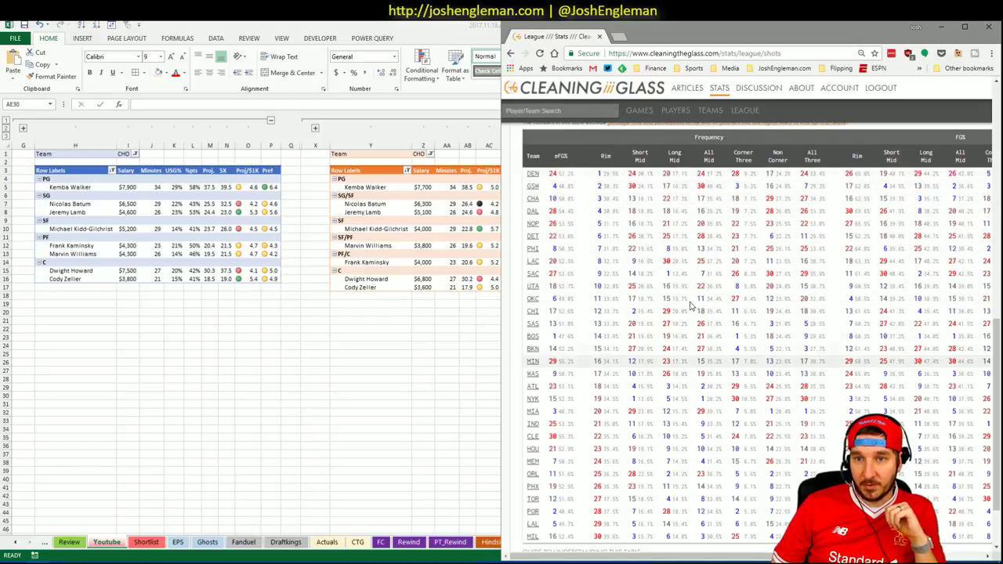
left_click(409, 488)
key("alt+Tab")
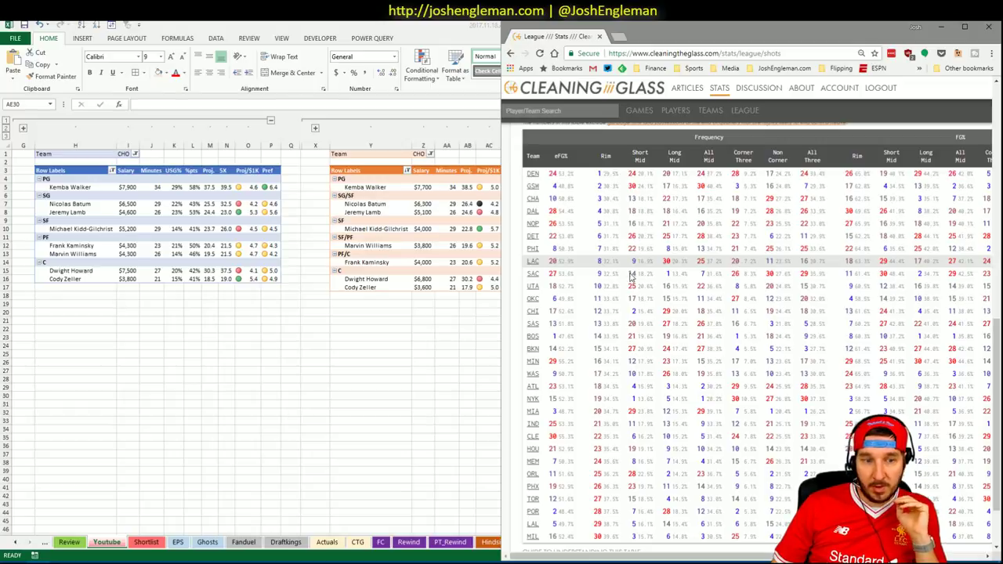
- Return to the Excel workbook and examine the %pts column for the CHO players, including Dwight Howard
mouse_move(75, 547)
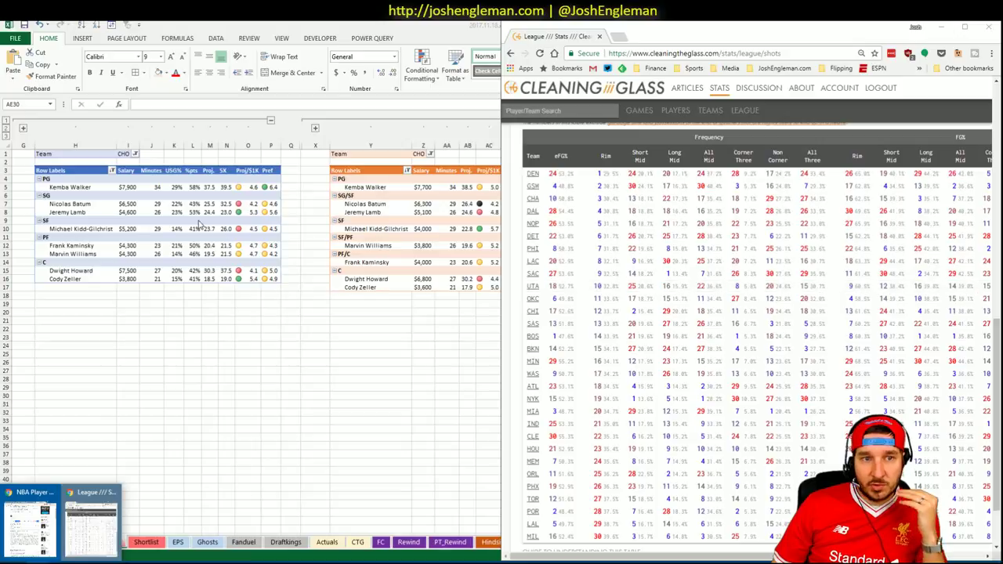
key("alt+Tab")
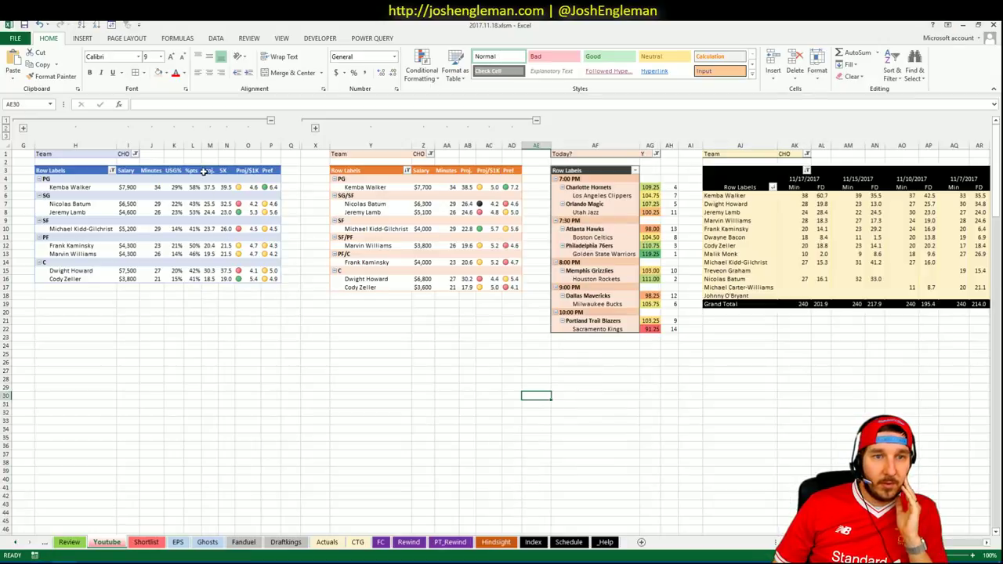
left_click_drag(196, 172, 195, 280)
left_click(194, 271)
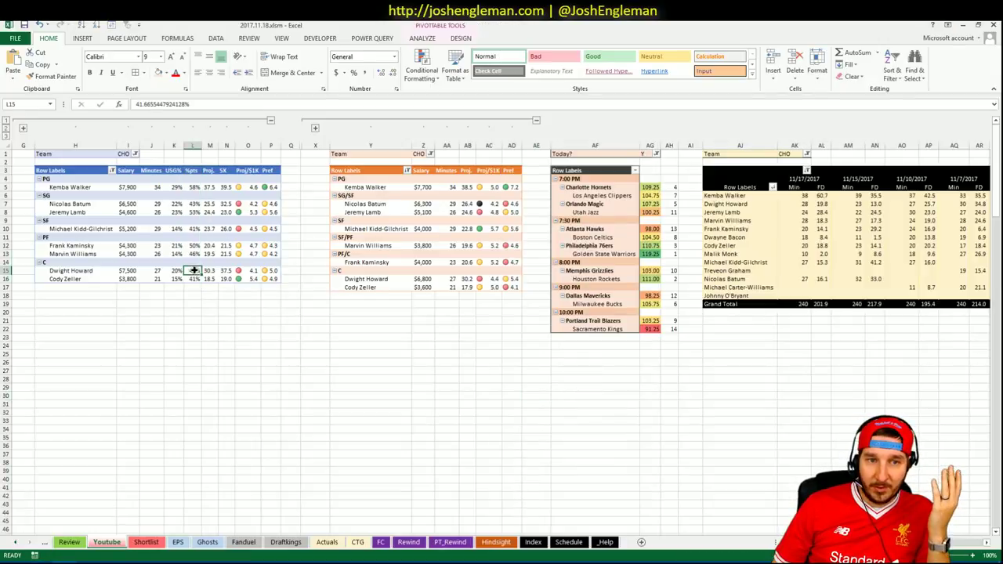
left_click(196, 288)
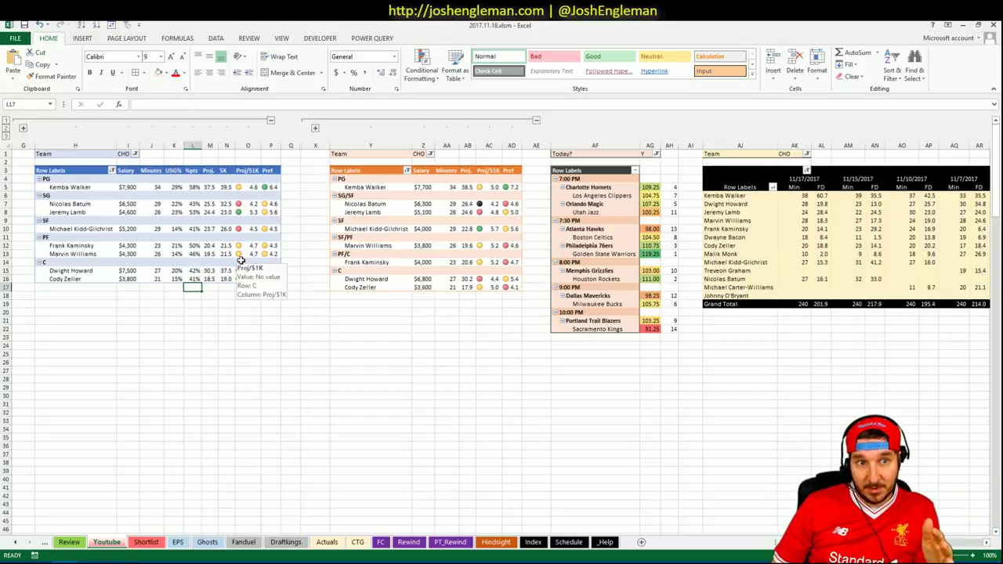
- Switch to the Cleaning the Glass team page in Chrome, search for "hornet" and open the Charlotte Hornets stats
mouse_move(38, 560)
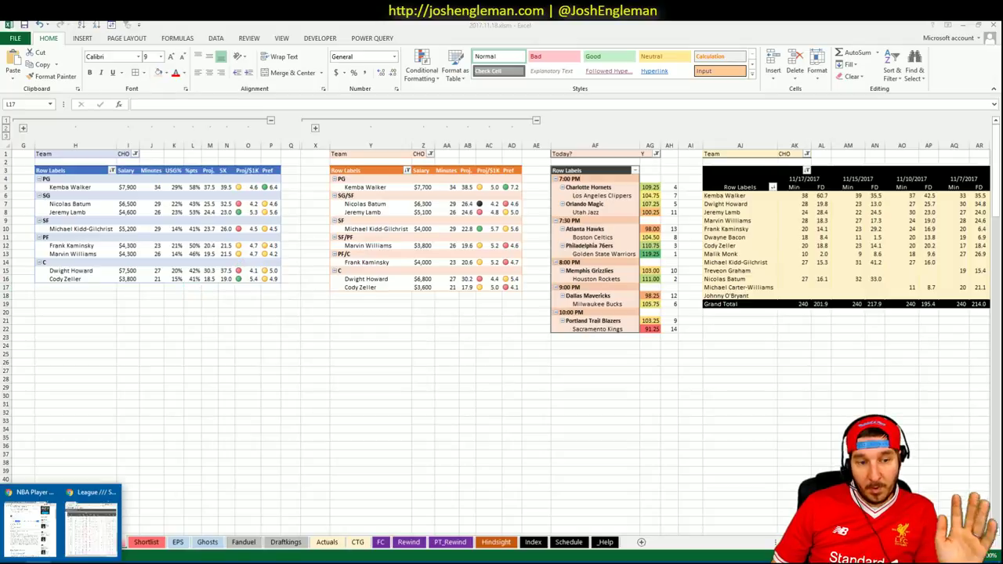
left_click(44, 542)
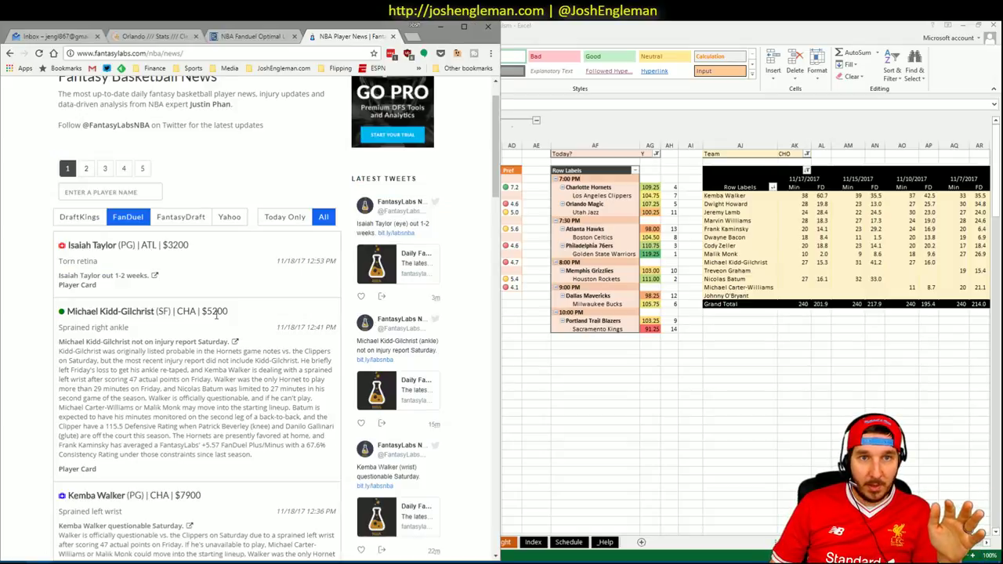
left_click(166, 37)
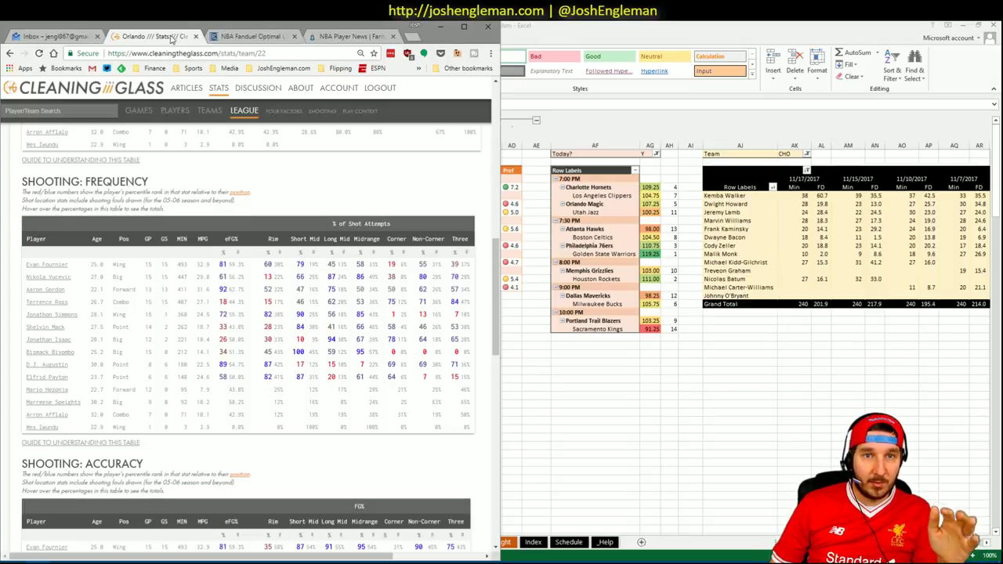
left_click(72, 114)
type("hornet")
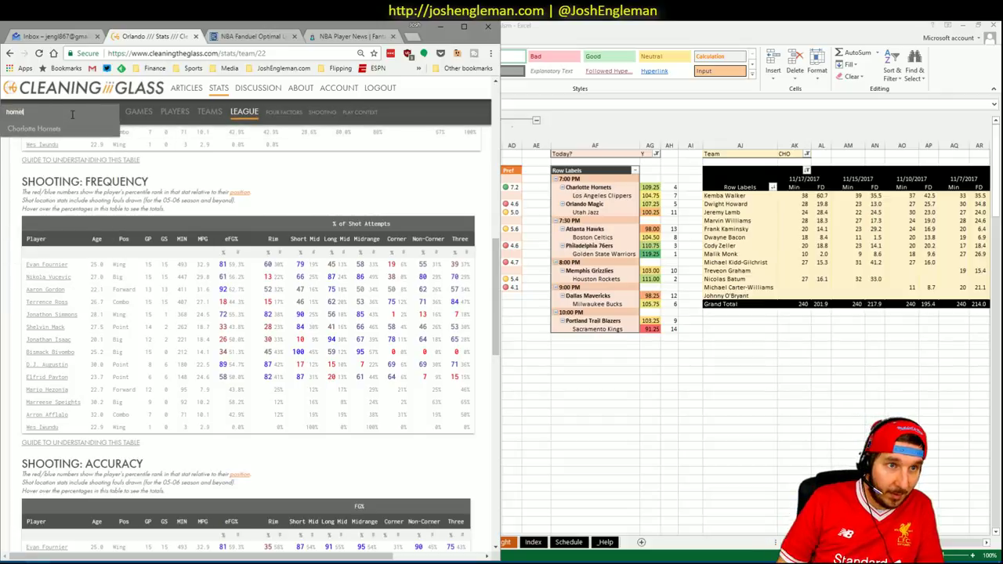
left_click(82, 129)
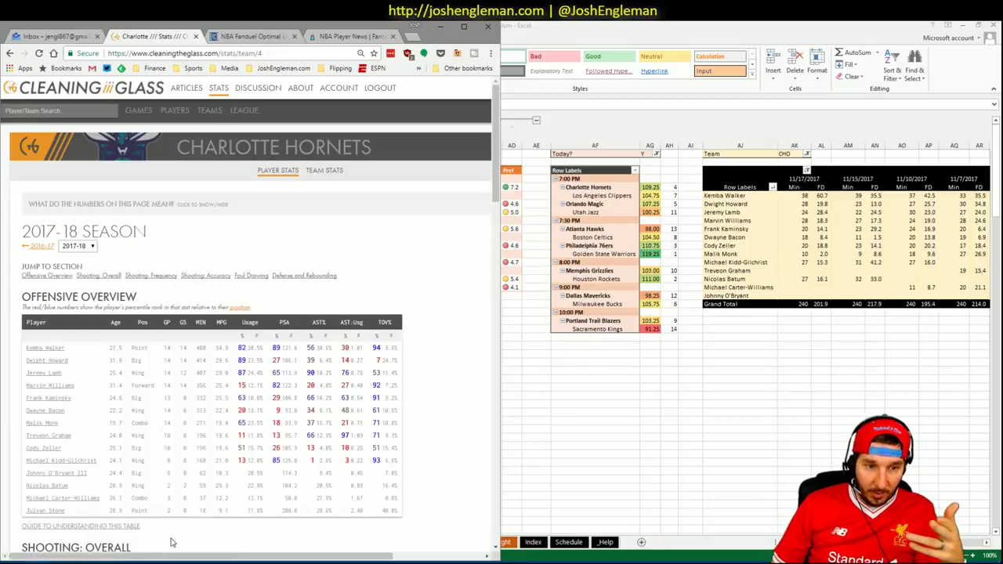
- Show the league shots page beside the Hornets page, bring up the Shooting: Frequency table and widen the Hornets window
left_click(92, 532)
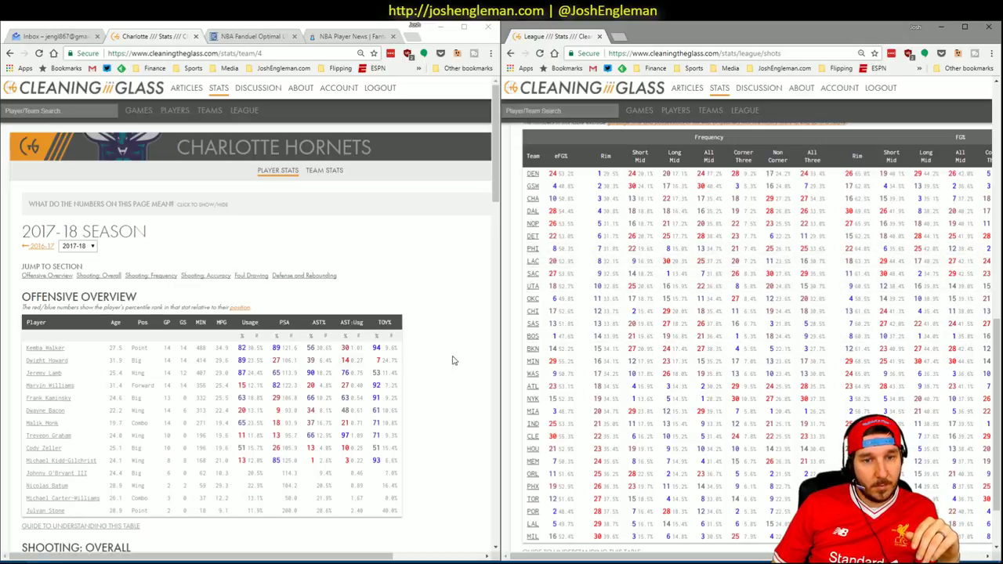
scroll(457, 362, "down", 4)
scroll(458, 368, "down", 4)
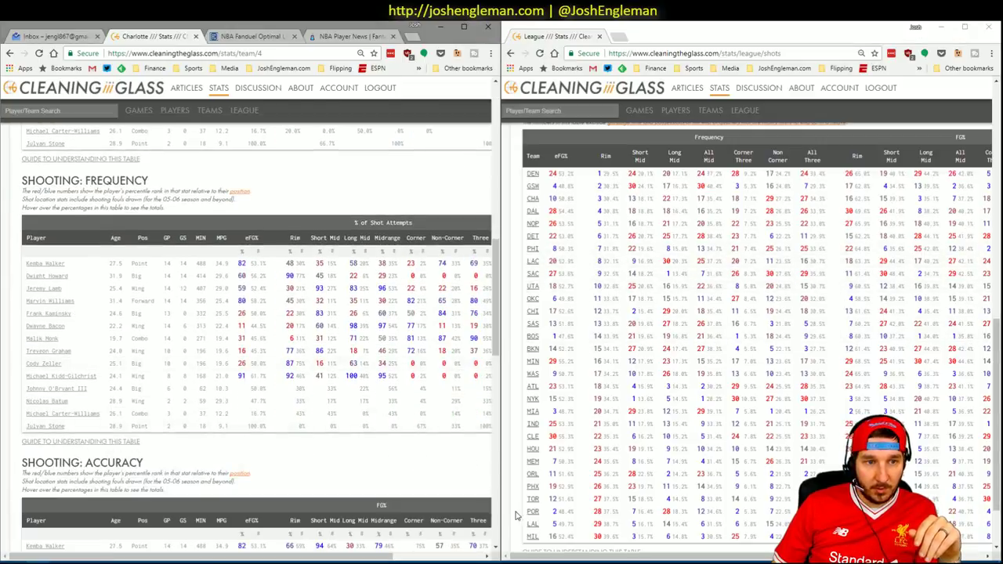
left_click(495, 553)
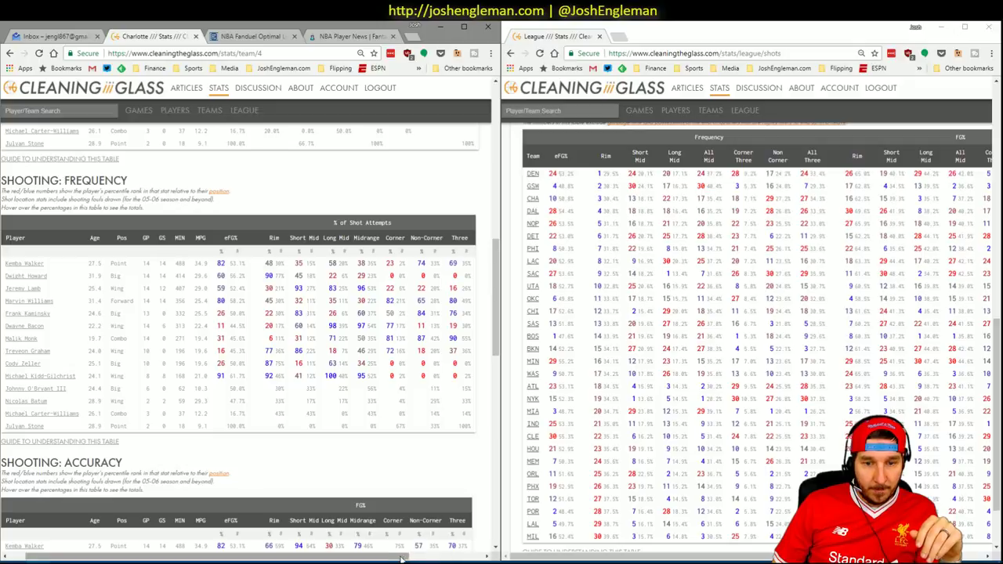
left_click_drag(398, 560, 400, 559)
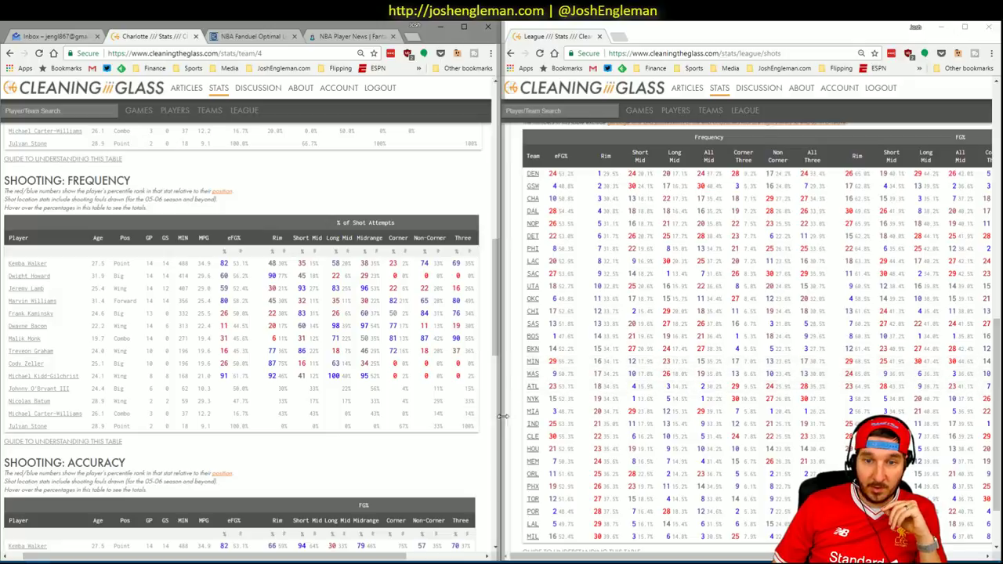
left_click_drag(502, 417, 635, 417)
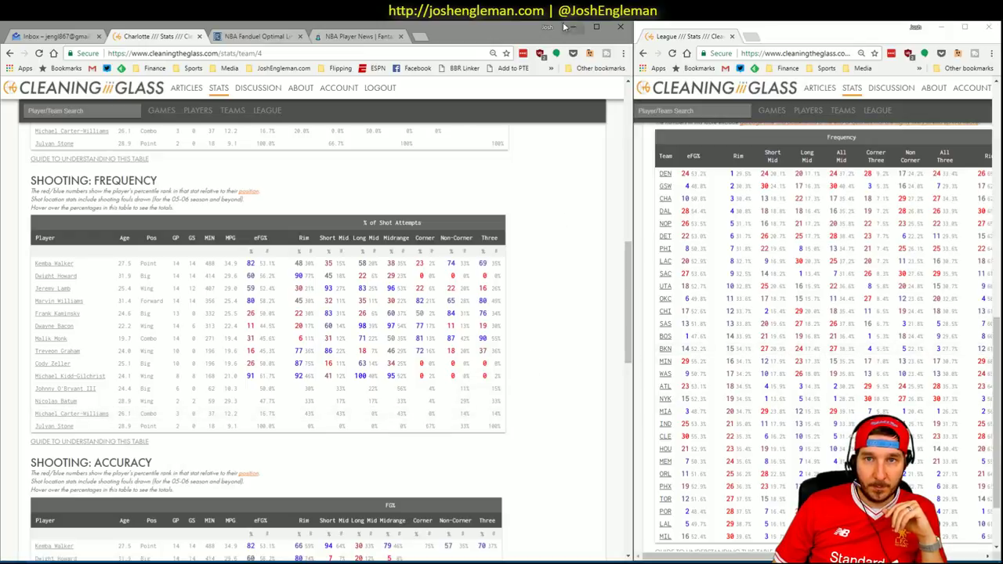
- Try different page zoom levels for the Cleaning the Glass pages and settle on 90%
left_click(624, 54)
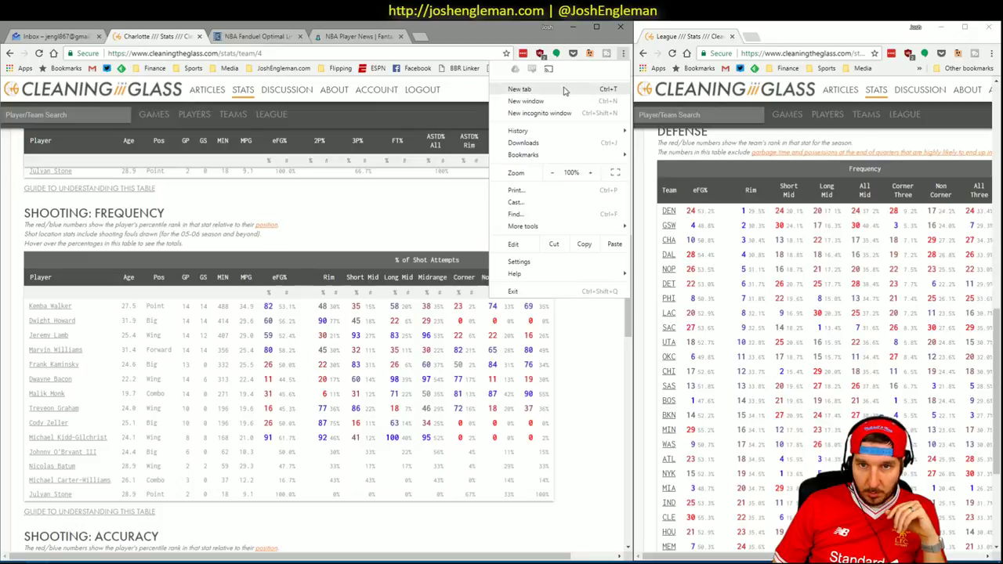
left_click(552, 172)
left_click(552, 173)
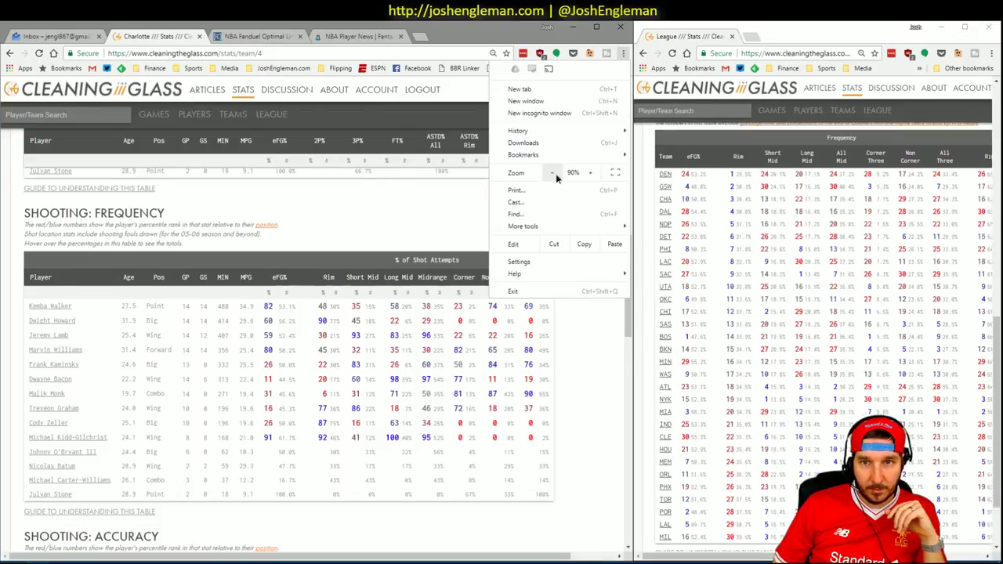
left_click(590, 173)
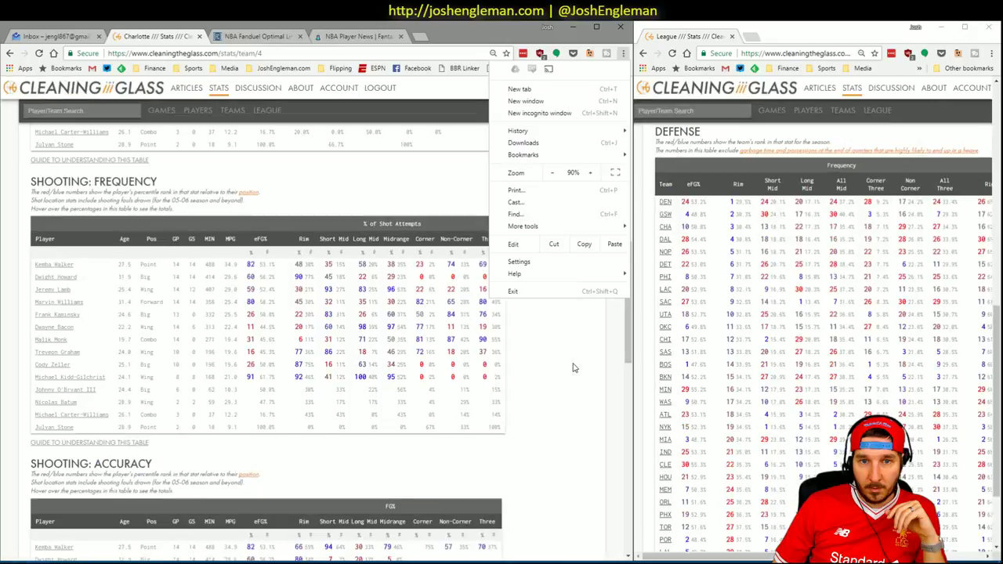
left_click(566, 367)
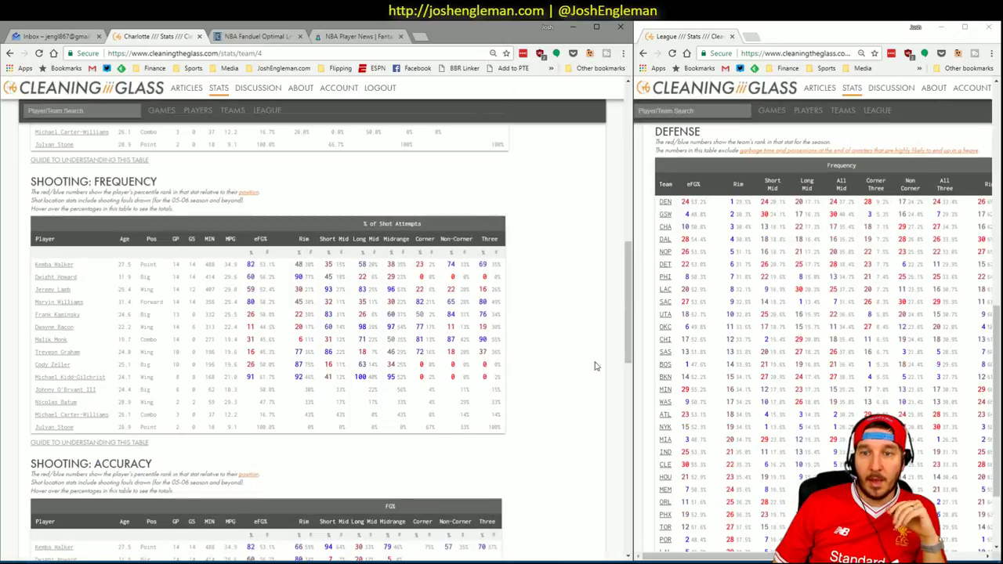
- Compare the Hornets players' Shooting: Frequency percentages with the league Defense frequency table on Cleaning the Glass
scroll(794, 380, "down", 1)
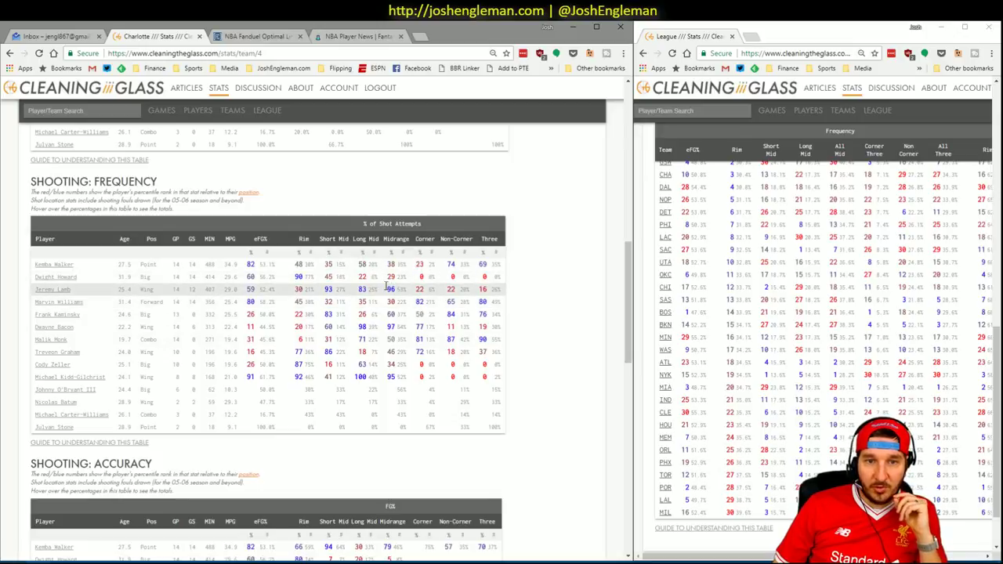
mouse_move(391, 290)
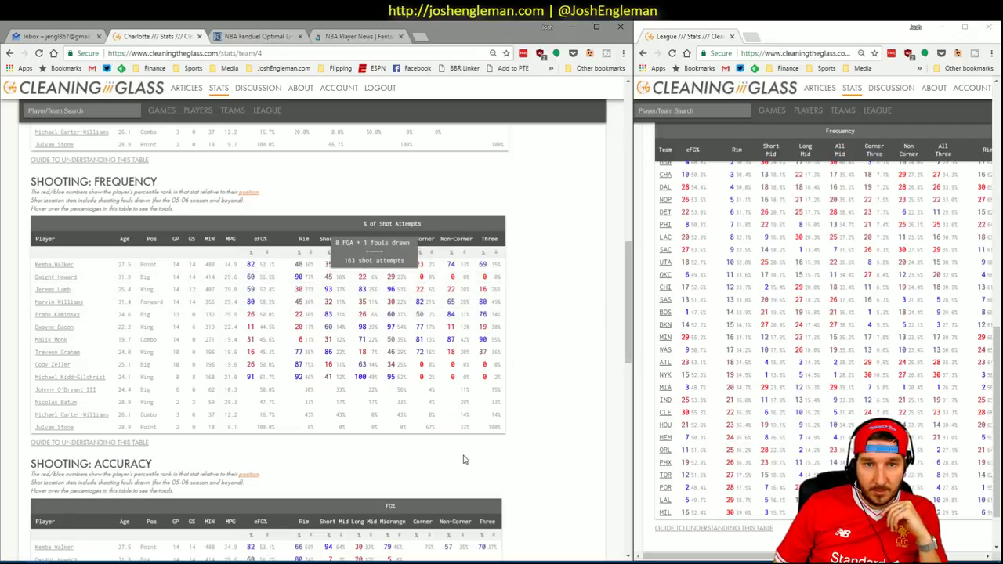
scroll(486, 296, "down", 5)
scroll(392, 291, "up", 5)
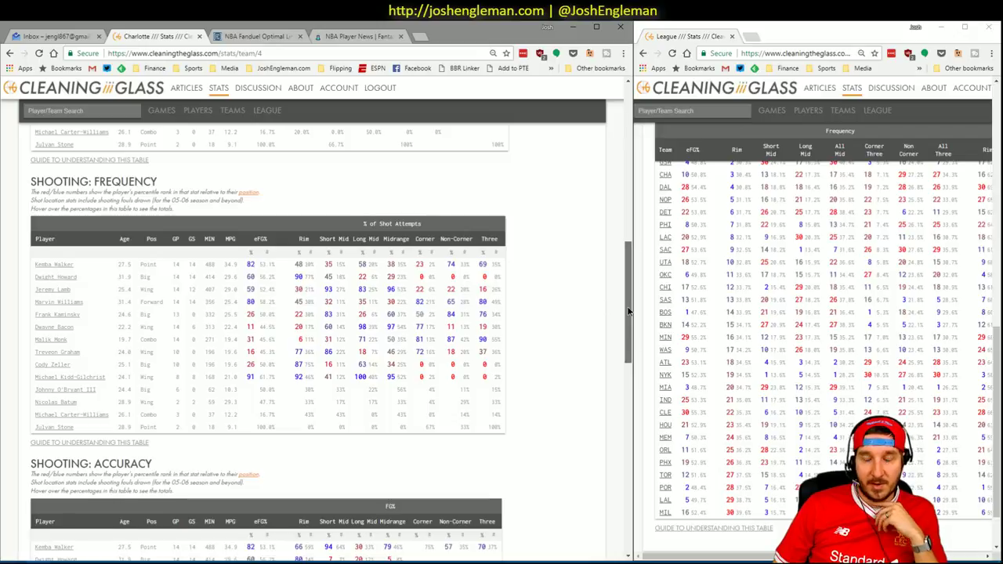
scroll(626, 314, "up", 1)
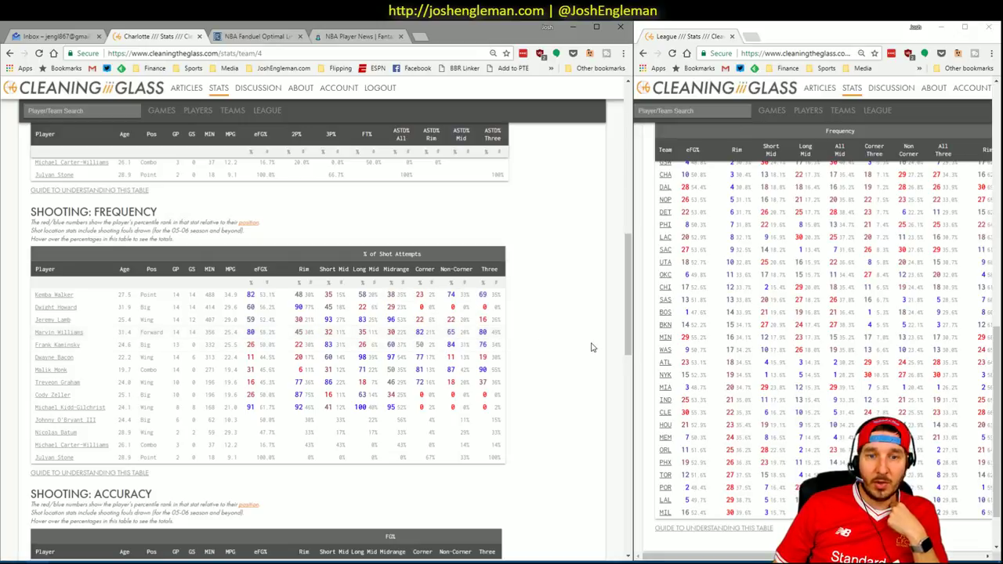
mouse_move(432, 338)
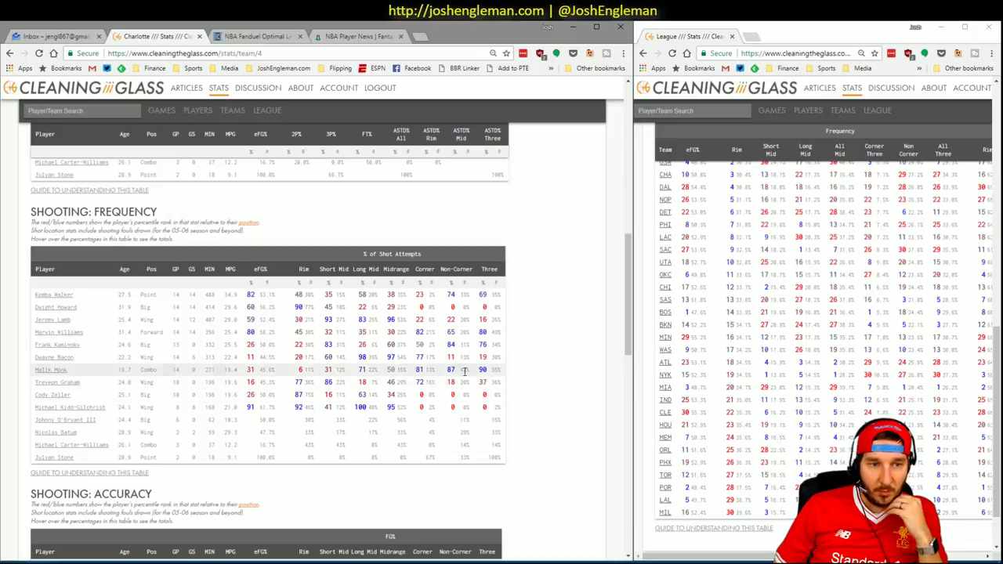
mouse_move(438, 390)
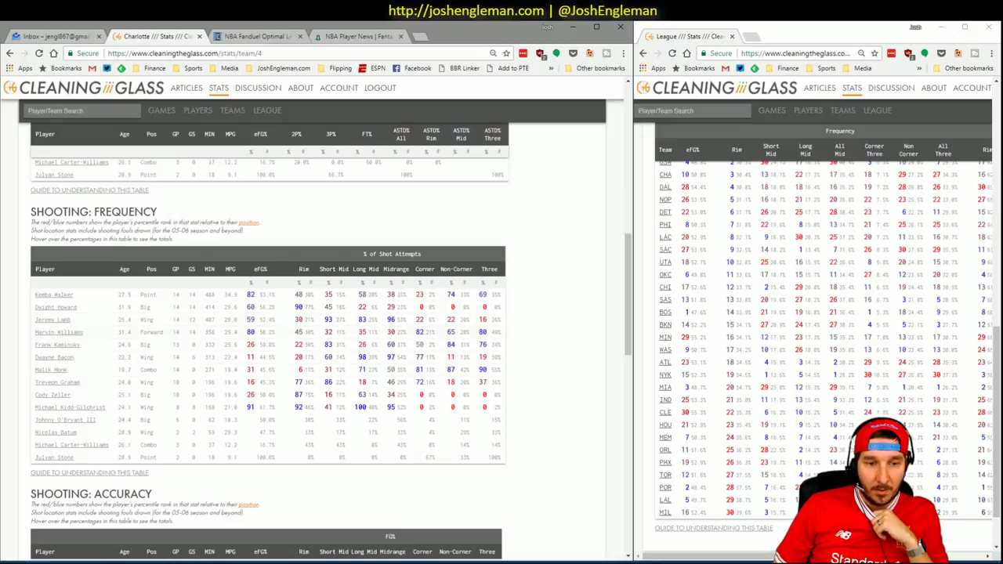
- Check the CHO projections in the Excel workbook briefly and return to the Hornets' Shooting: Frequency table in Chrome
key("alt+Tab")
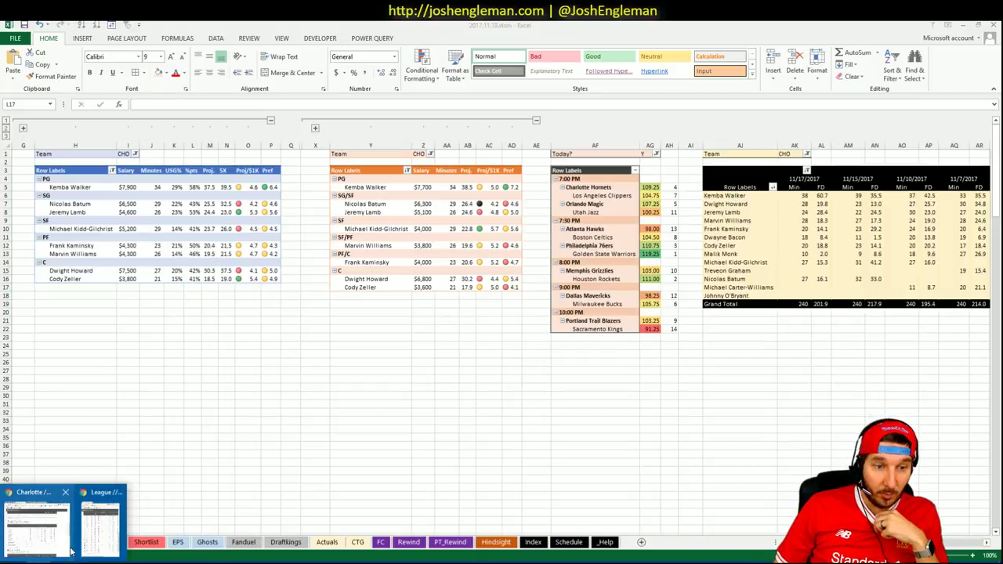
left_click(55, 555)
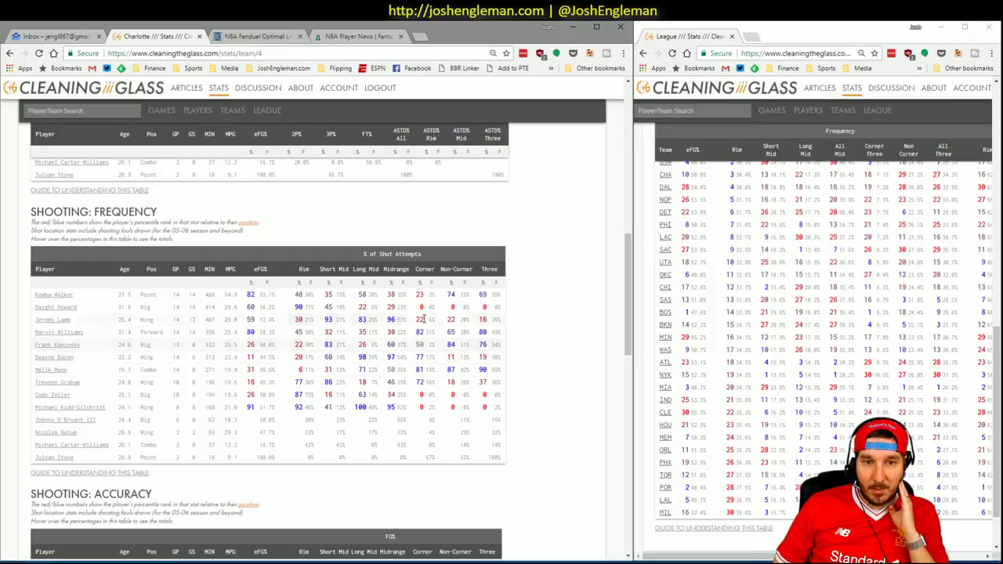
mouse_move(496, 309)
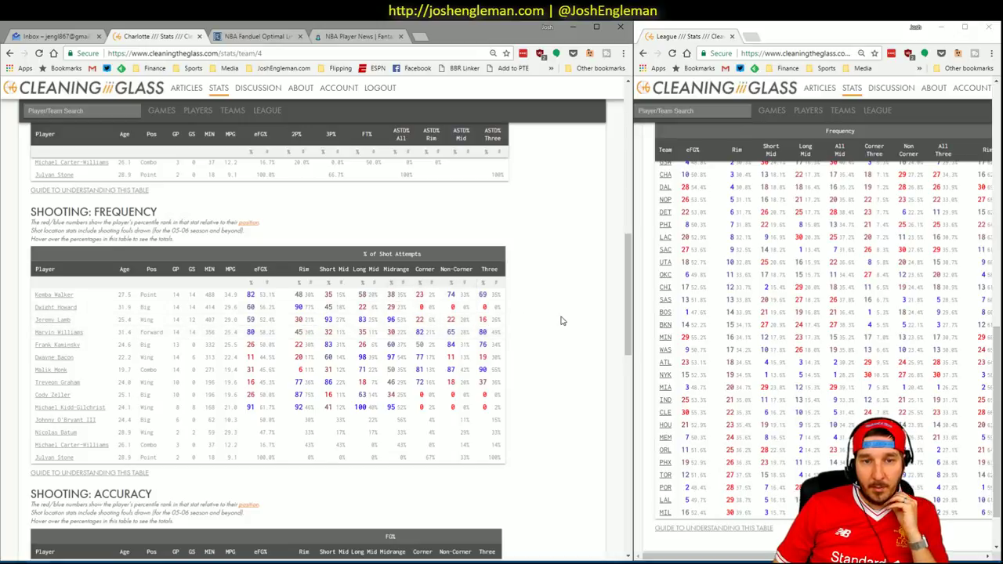
mouse_move(405, 349)
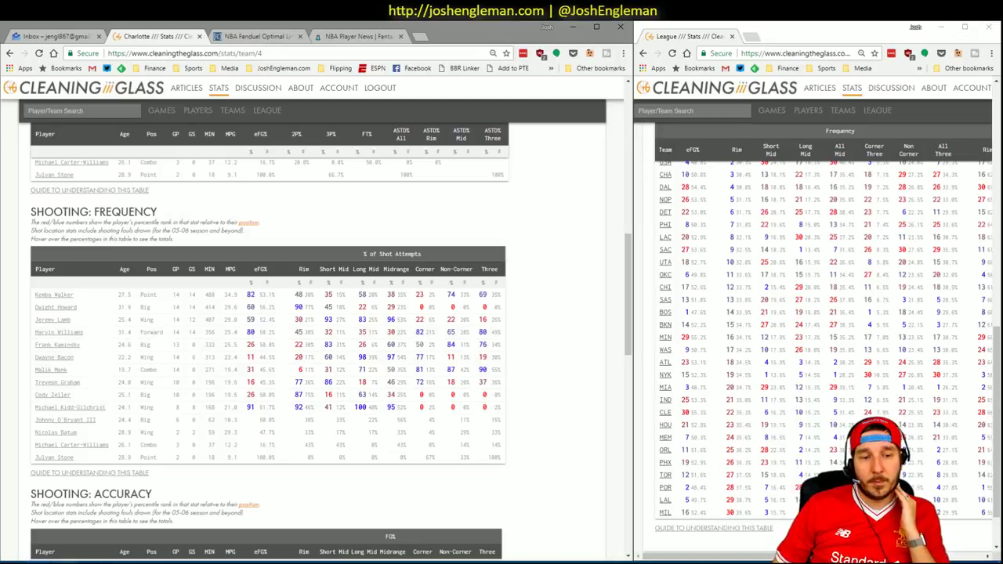
mouse_move(63, 563)
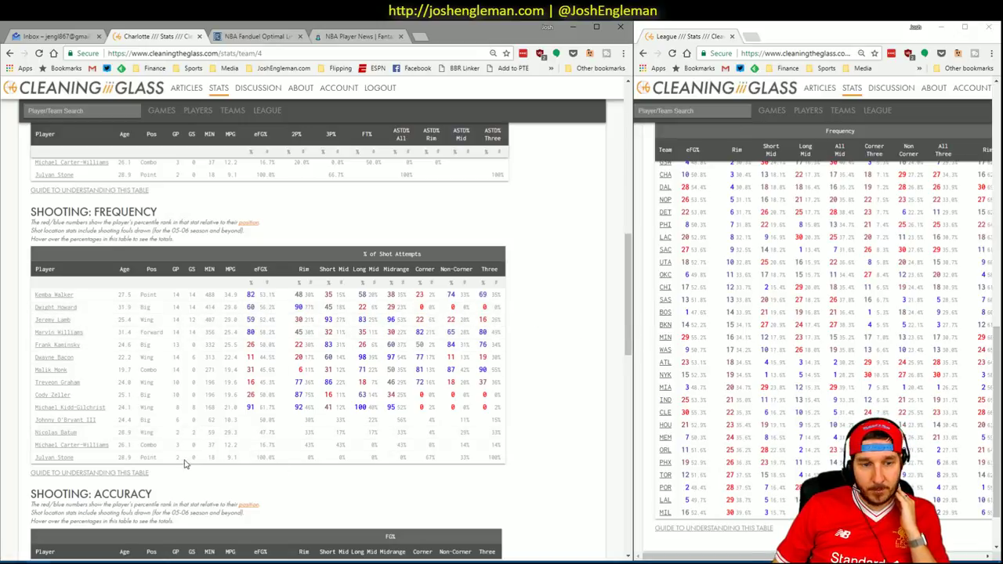
- Switch to the Excel workbook and review Jeremy Lamb's rows in both projection tables and Marvin Williams' row in the blue table
key("alt+Tab")
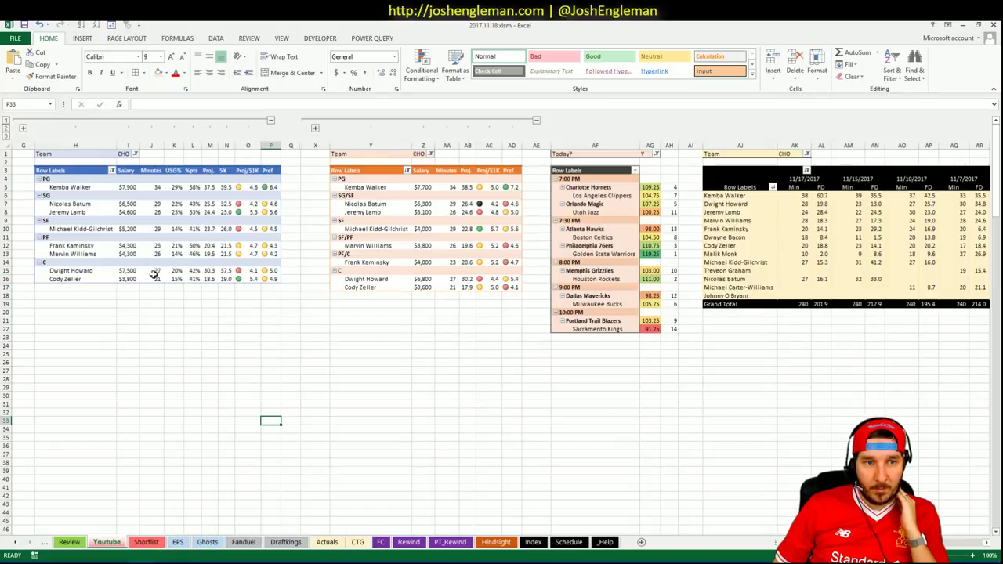
left_click_drag(76, 212, 275, 210)
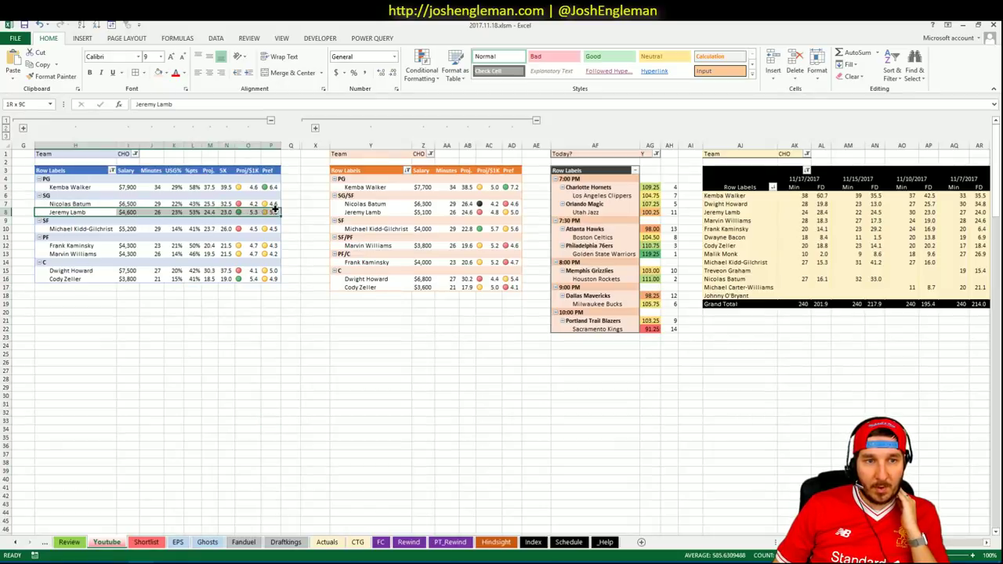
left_click(249, 403)
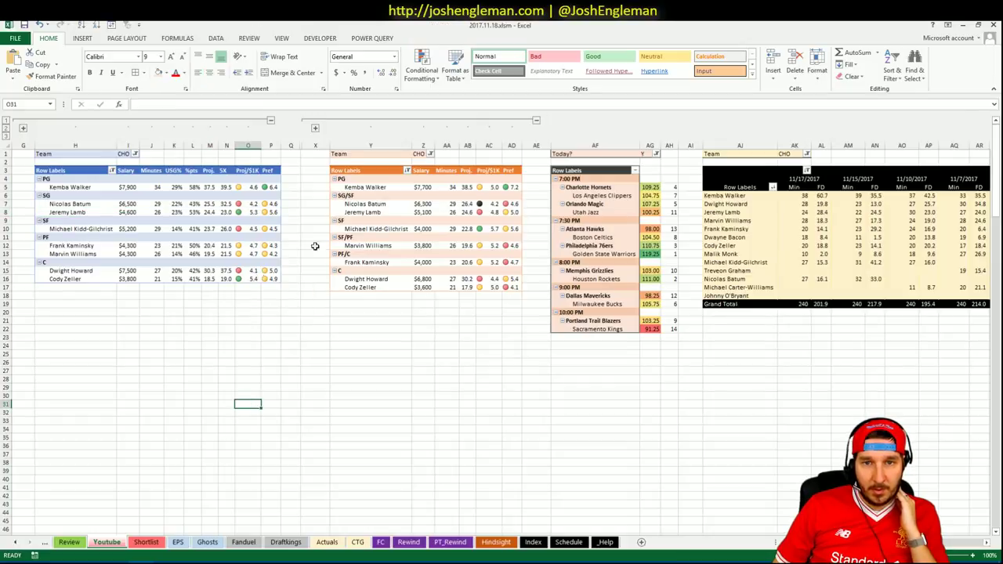
left_click_drag(384, 212, 514, 213)
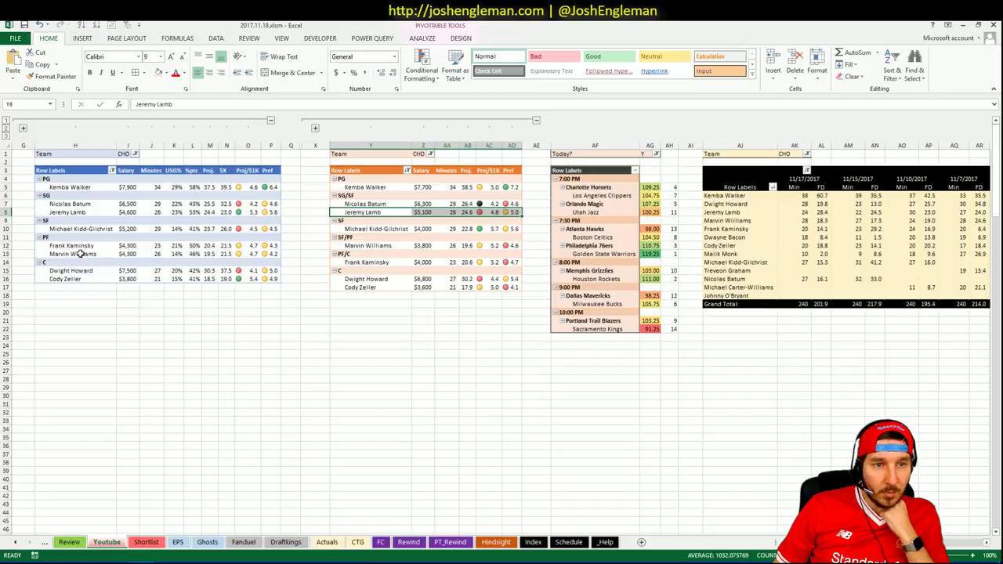
left_click_drag(79, 254, 266, 253)
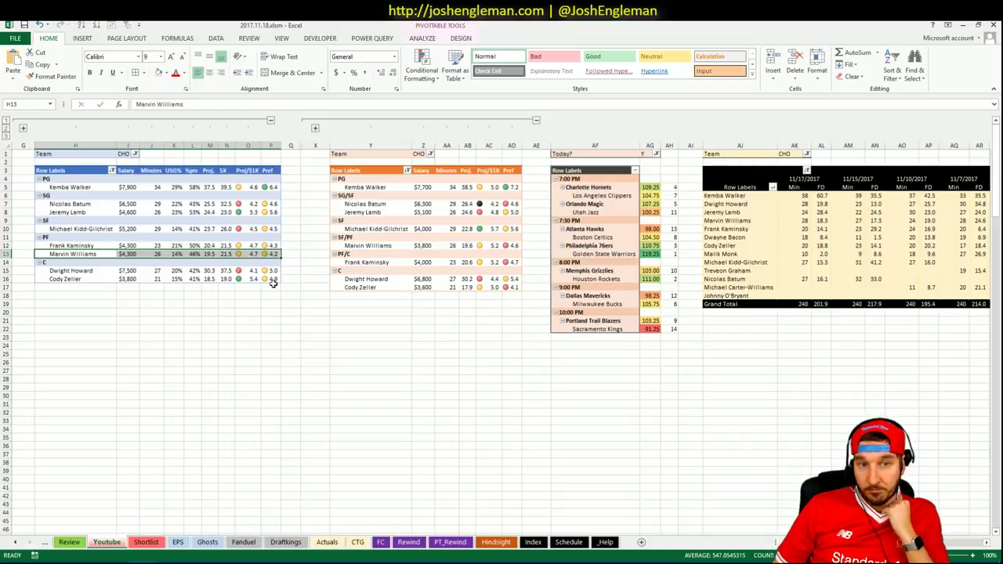
left_click(253, 303)
left_click(384, 312)
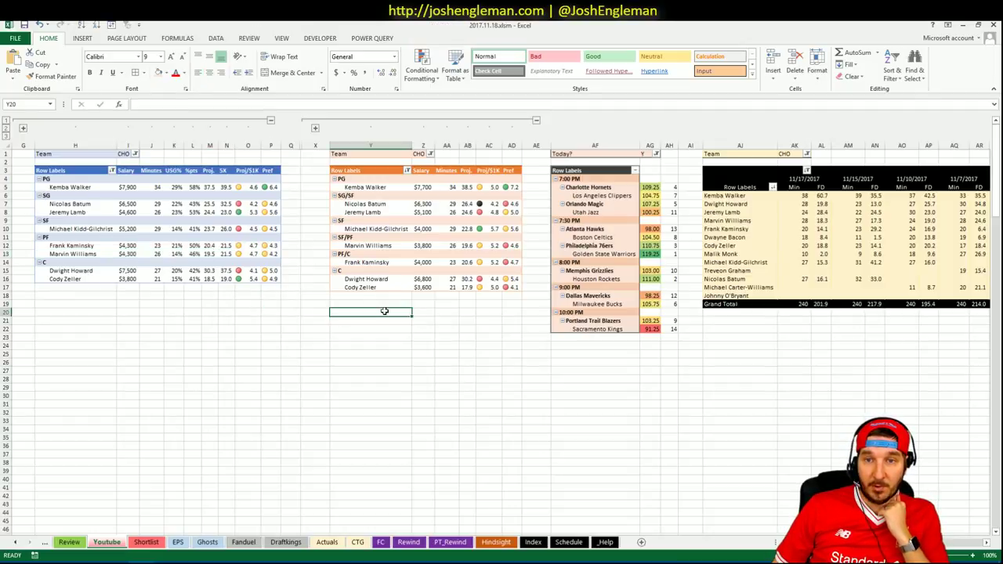
- Set the Team filter of both the blue and the orange projection tables to LAC
left_click(135, 156)
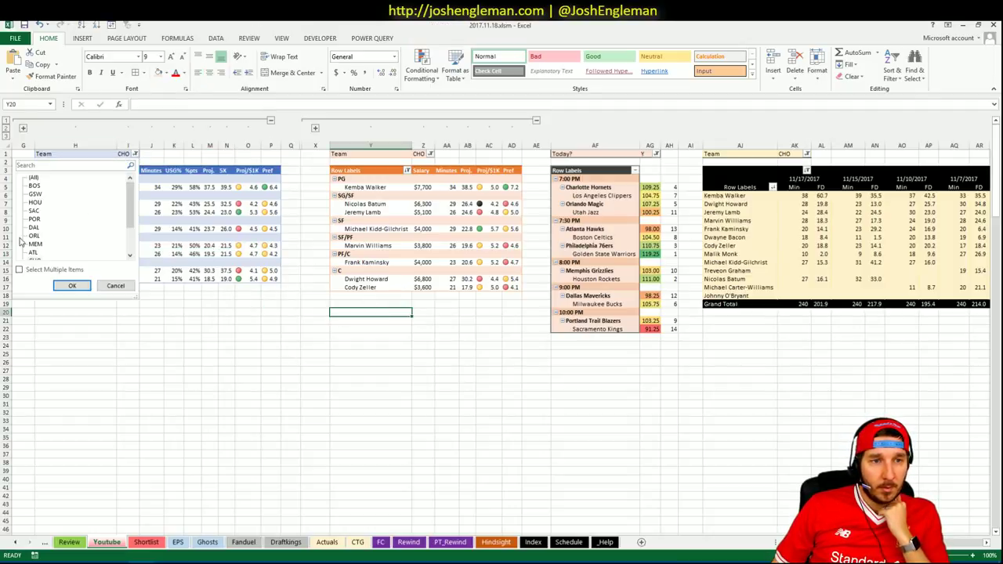
scroll(125, 241, "down", 3)
left_click(33, 251)
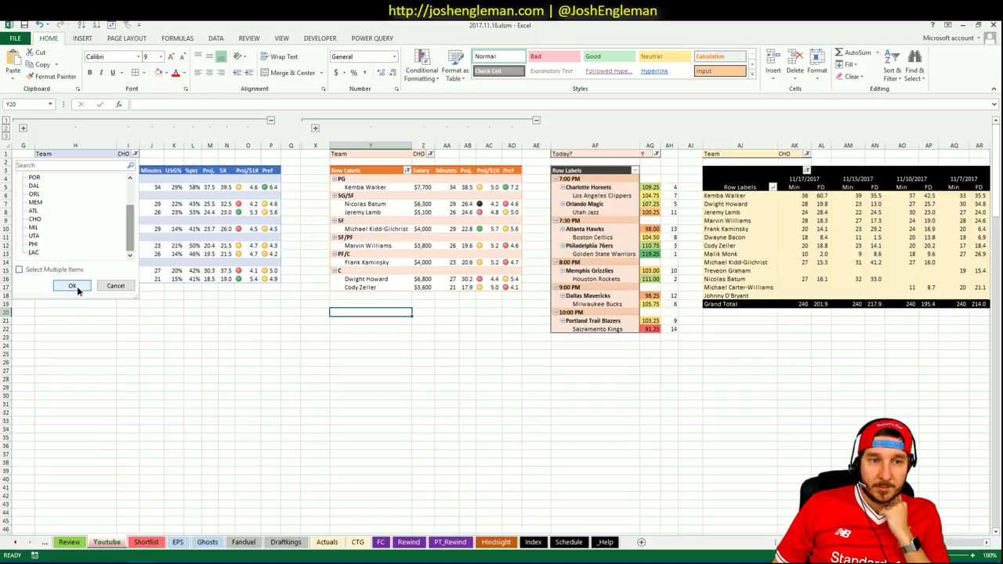
left_click(71, 286)
left_click(424, 155)
scroll(353, 227, "down", 5)
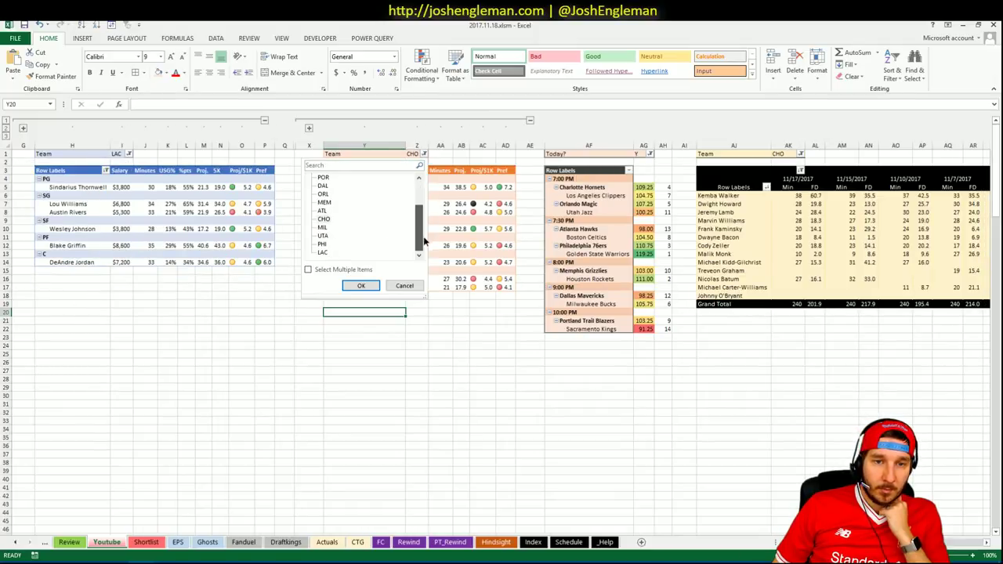
left_click(322, 252)
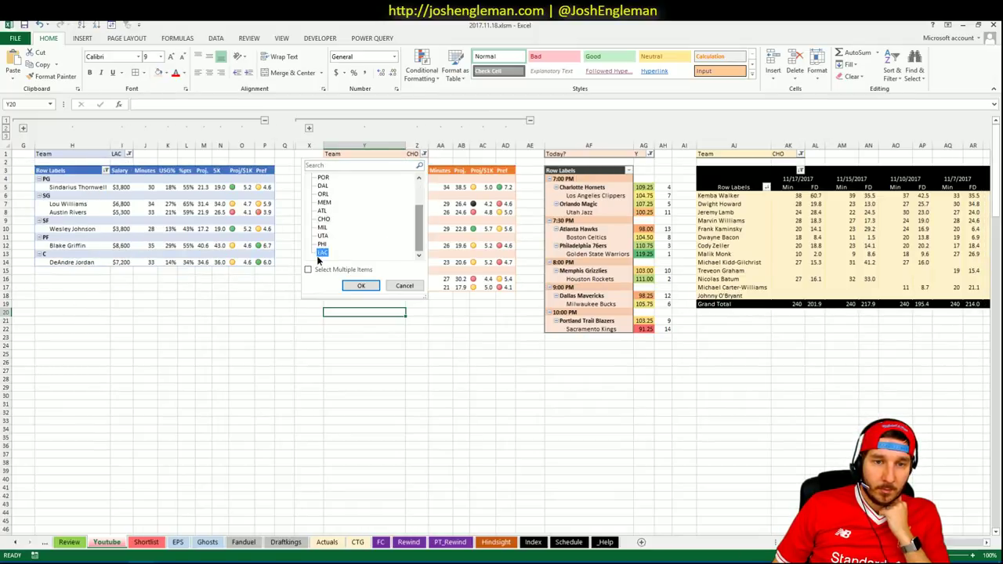
left_click(360, 286)
- Filter the game log pivot table by searching its Team filter for "lac" and applying the result
left_click(794, 154)
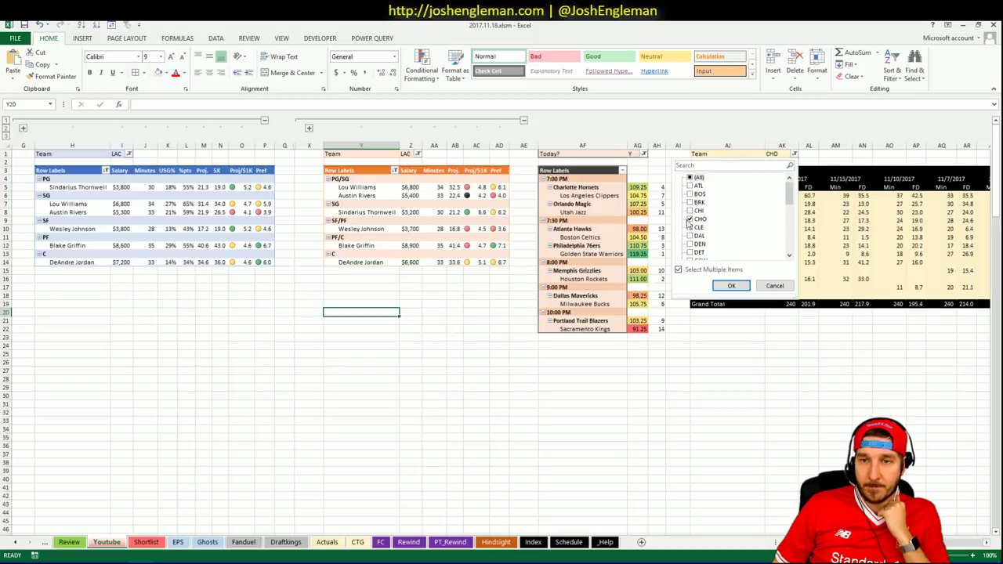
left_click(720, 163)
type("LAC")
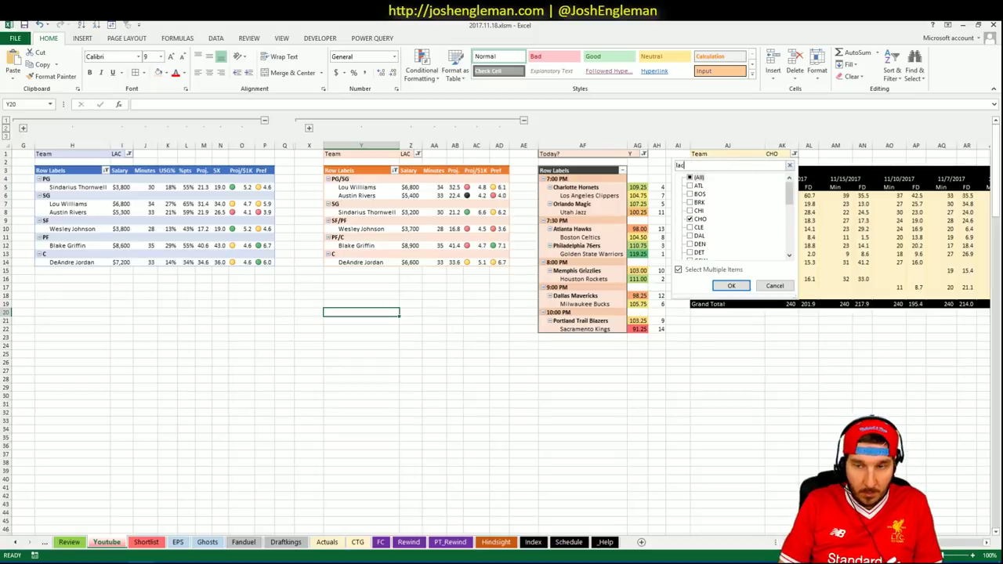
key("Return")
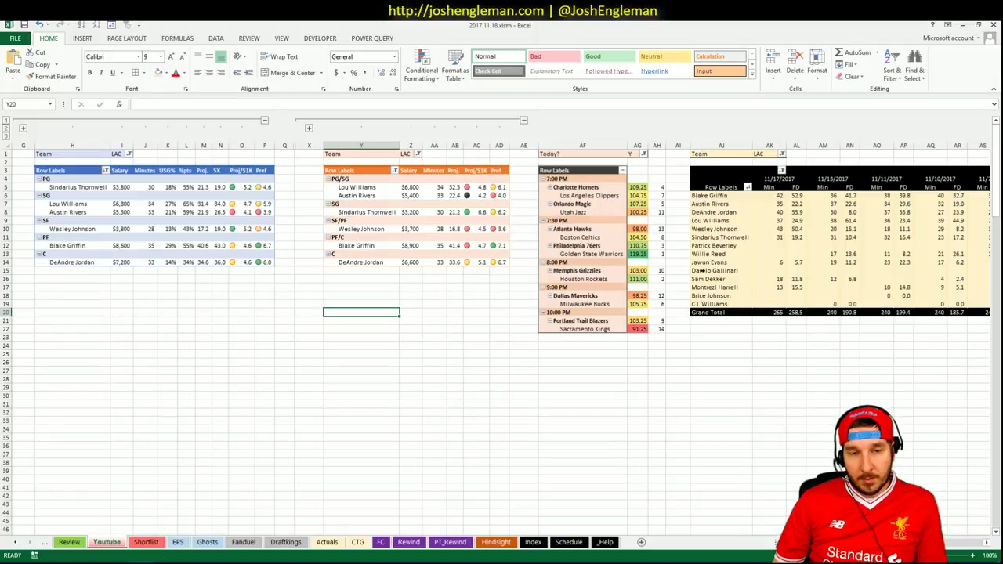
- Review Lou Williams' salary and Sindarius Thornwell's USG% and recent FD scores in the LAC tables
left_click(124, 204)
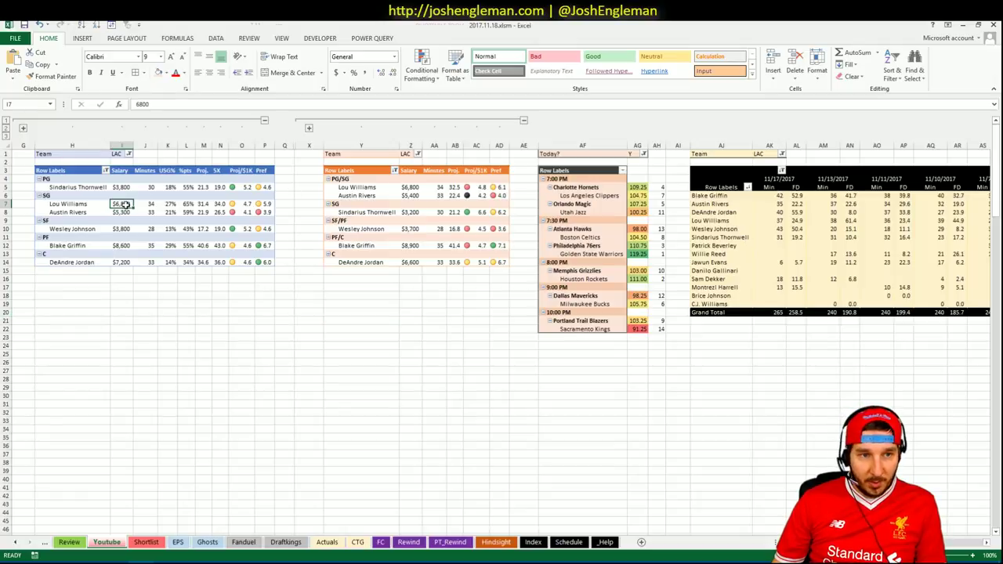
left_click(183, 306)
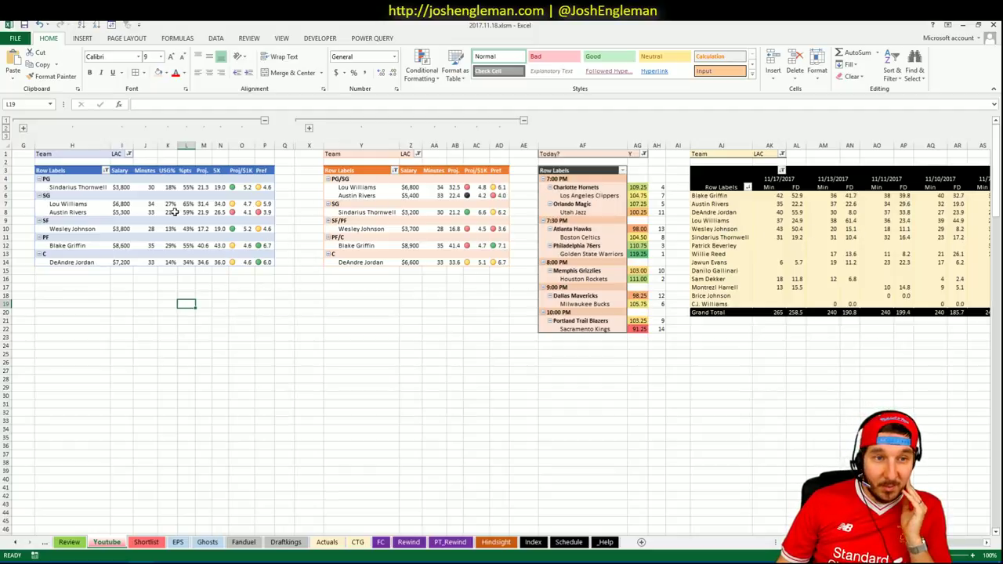
left_click(168, 188)
left_click(223, 381)
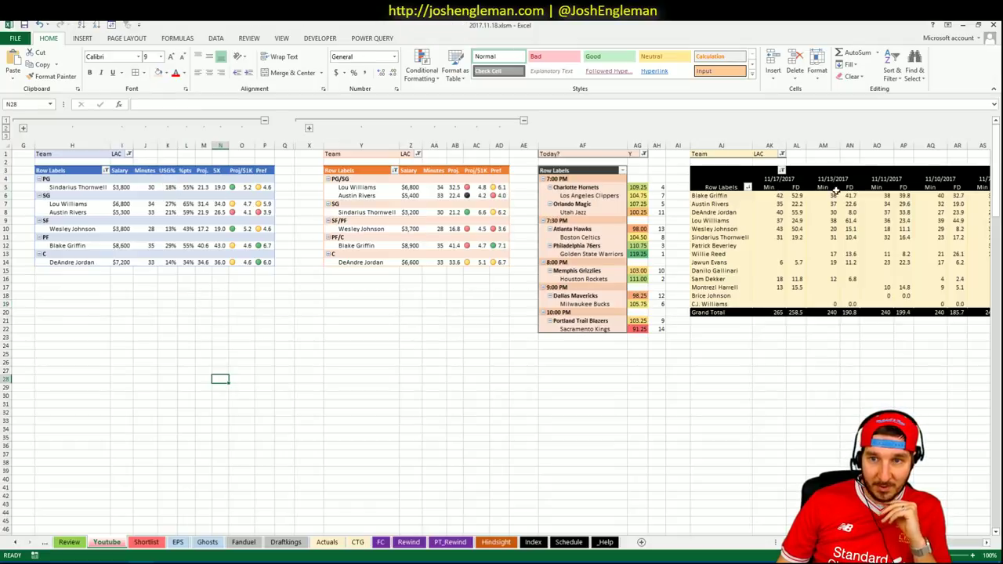
left_click(796, 236)
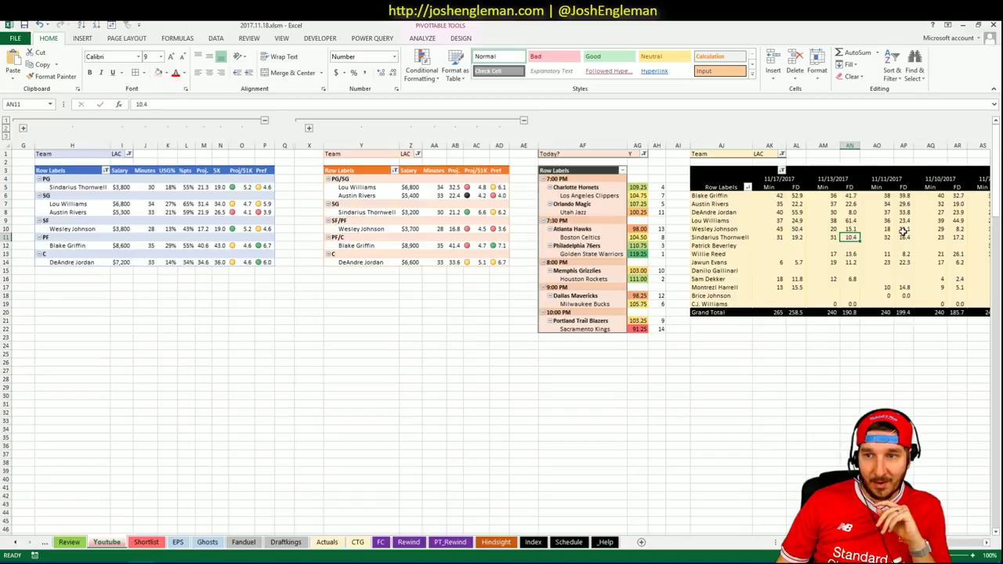
left_click(904, 236)
left_click(264, 320)
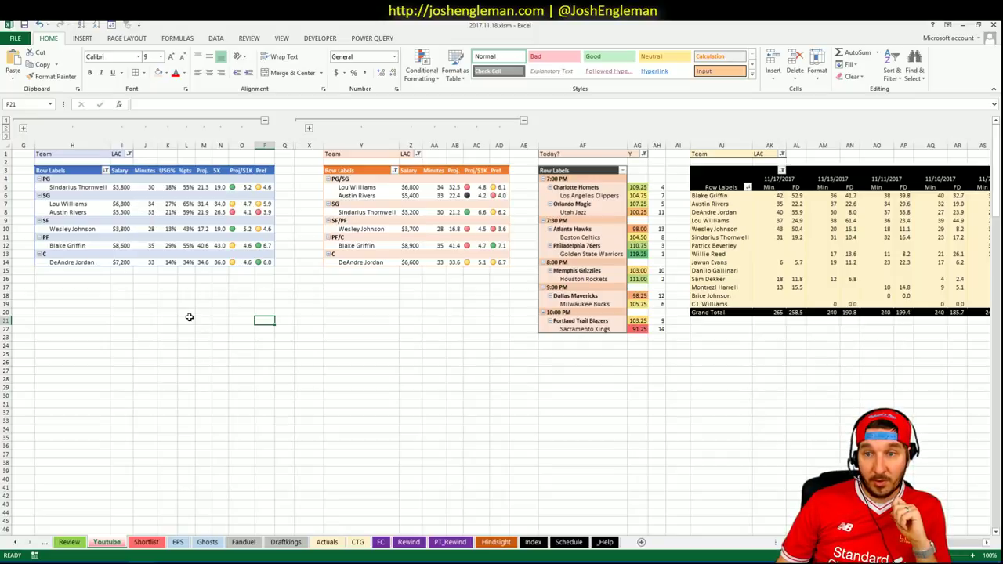
- Check the Los Angeles Clippers' value in the table of today's games against the LAC projections
left_click(168, 294)
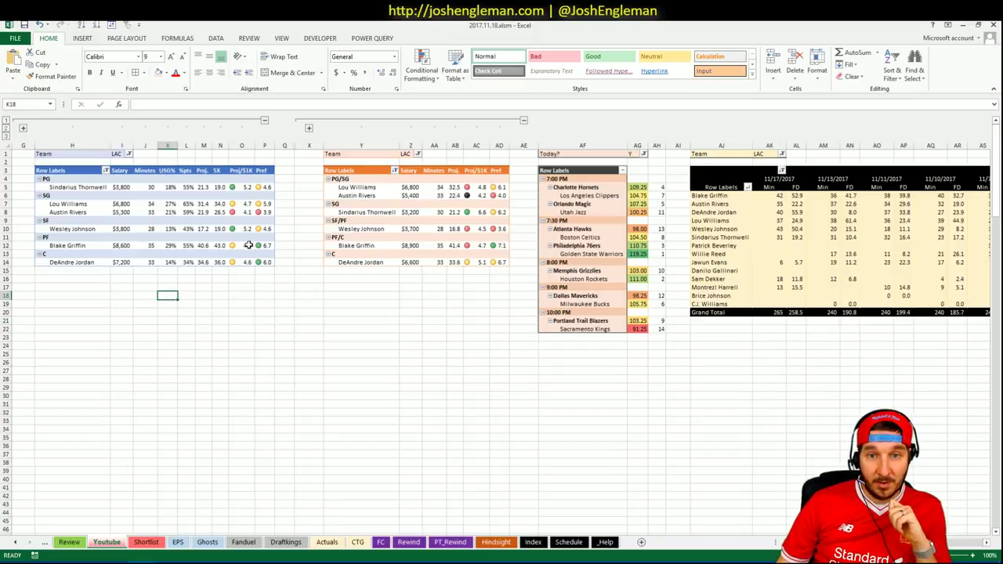
left_click(639, 196)
left_click(476, 295)
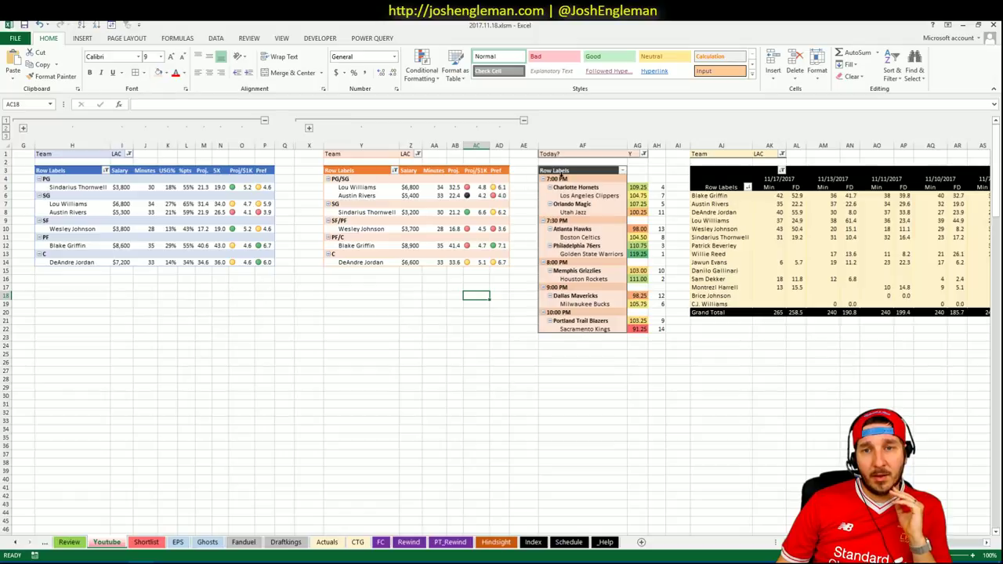
left_click(103, 332)
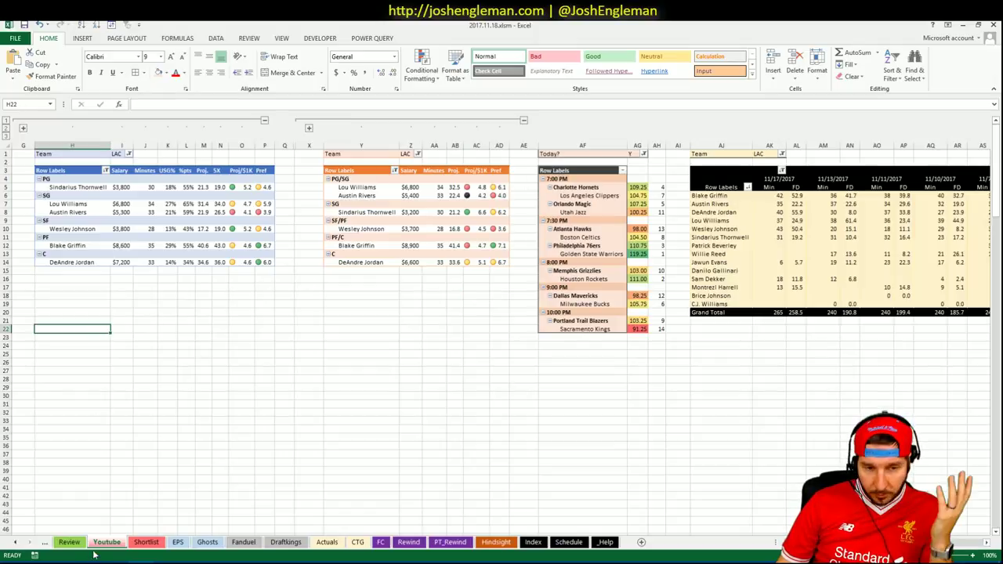
- Bring the Cleaning the Glass league window in Chrome over the workbook and show the start of its Defense frequency table
left_click(63, 562)
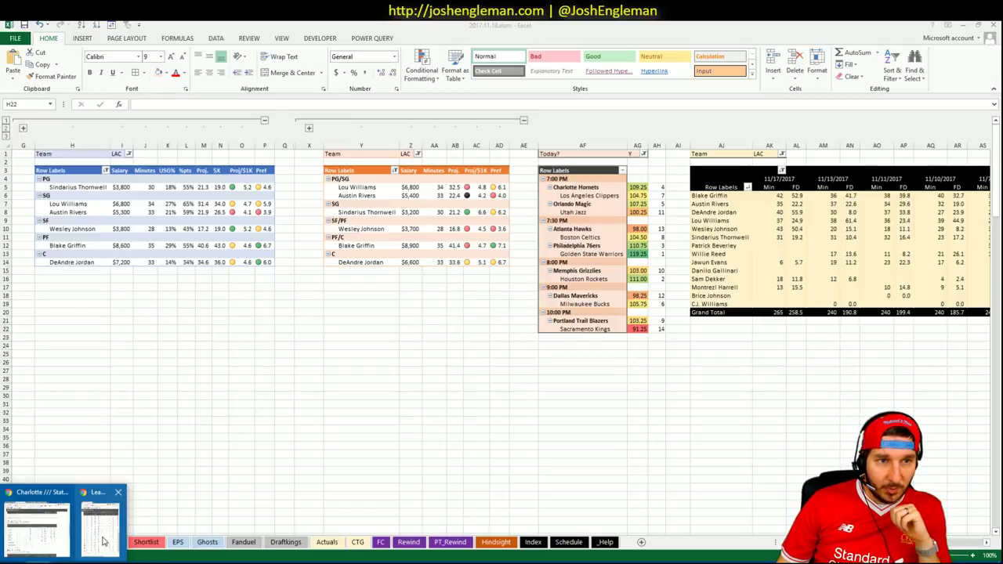
left_click(103, 541)
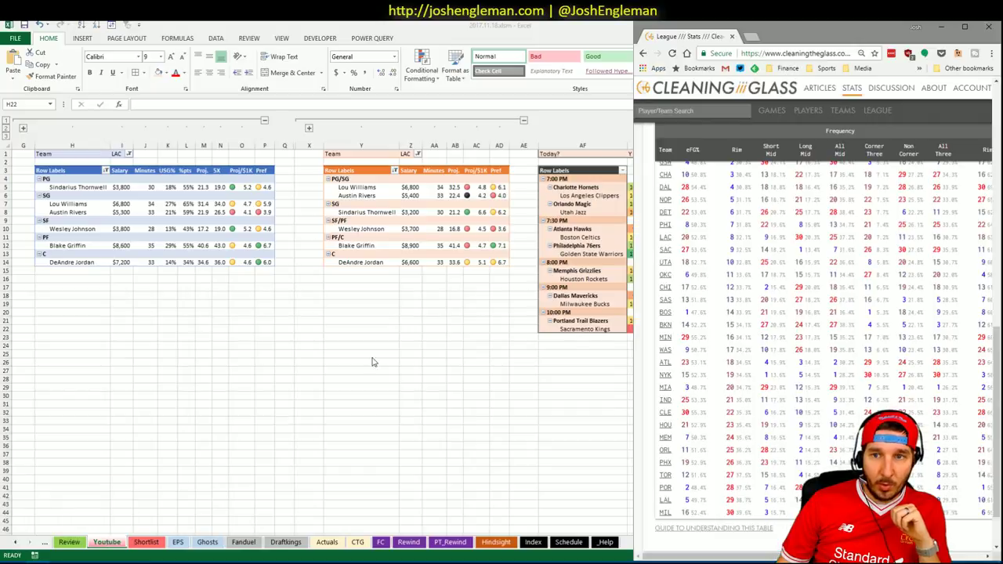
scroll(823, 337, "up", 5)
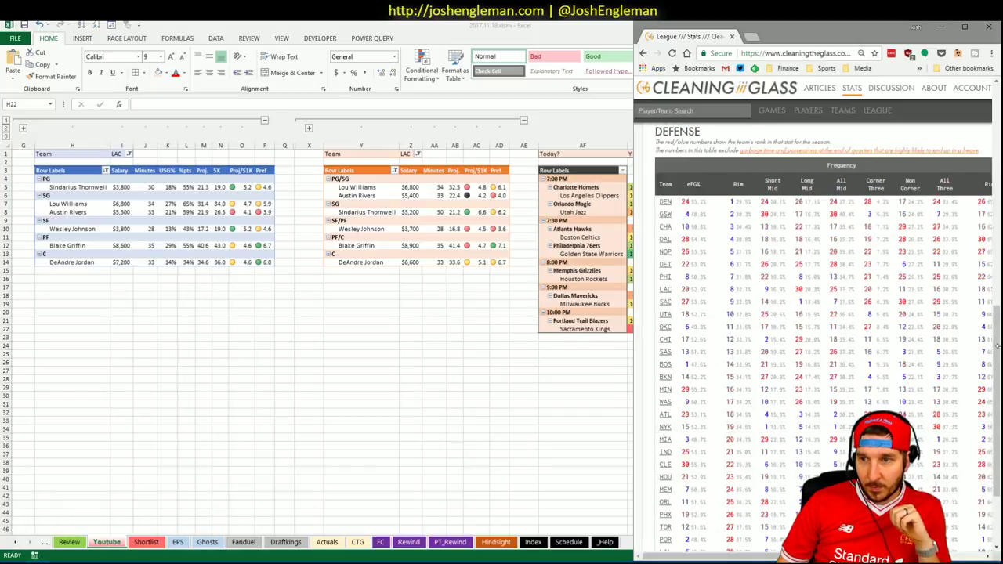
- Bring the Charlotte team stats window beside the league Defense table and open the Los Angeles Clippers' player stats there by searching for "clippers"
scroll(824, 337, "down", 4)
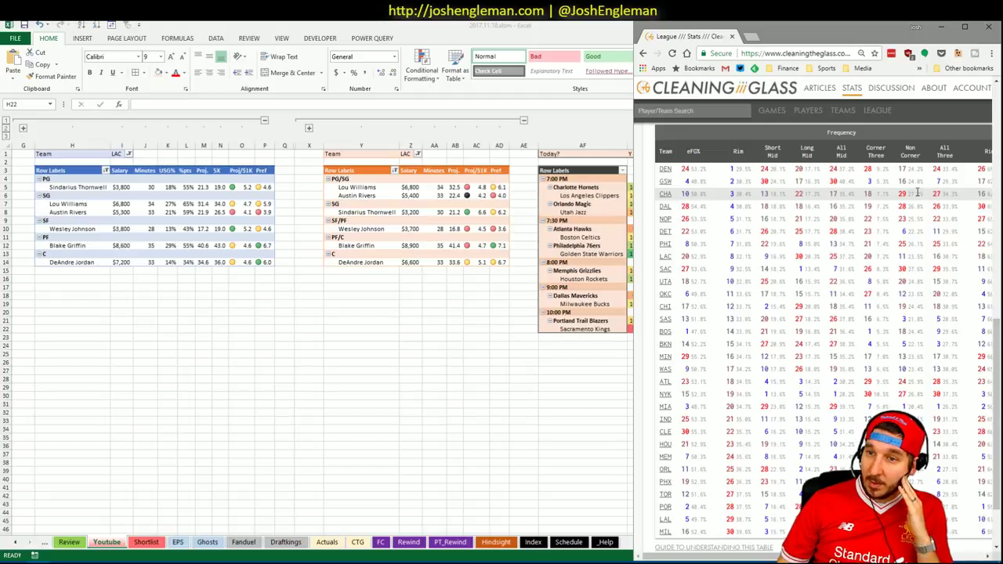
key("alt+Tab")
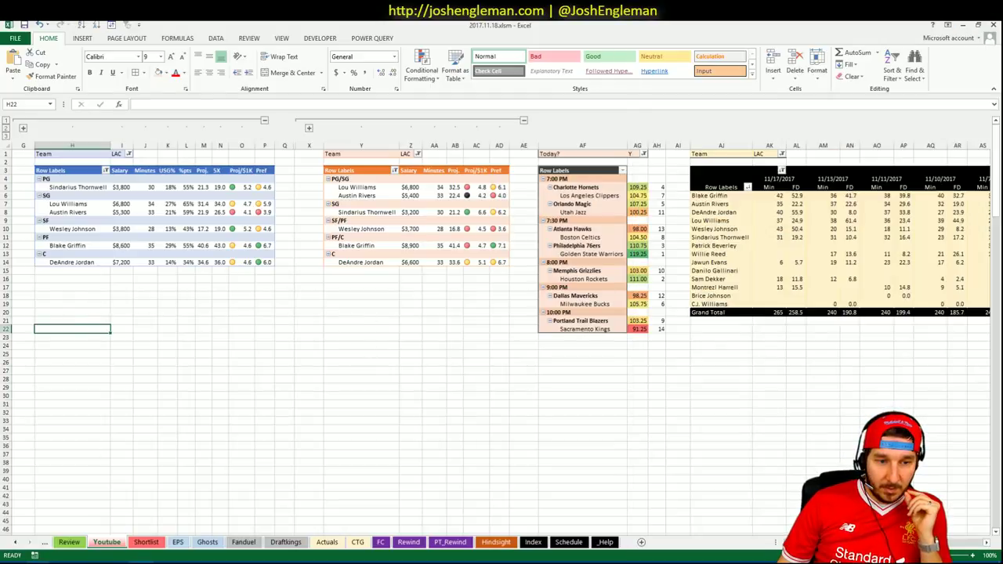
left_click(100, 524)
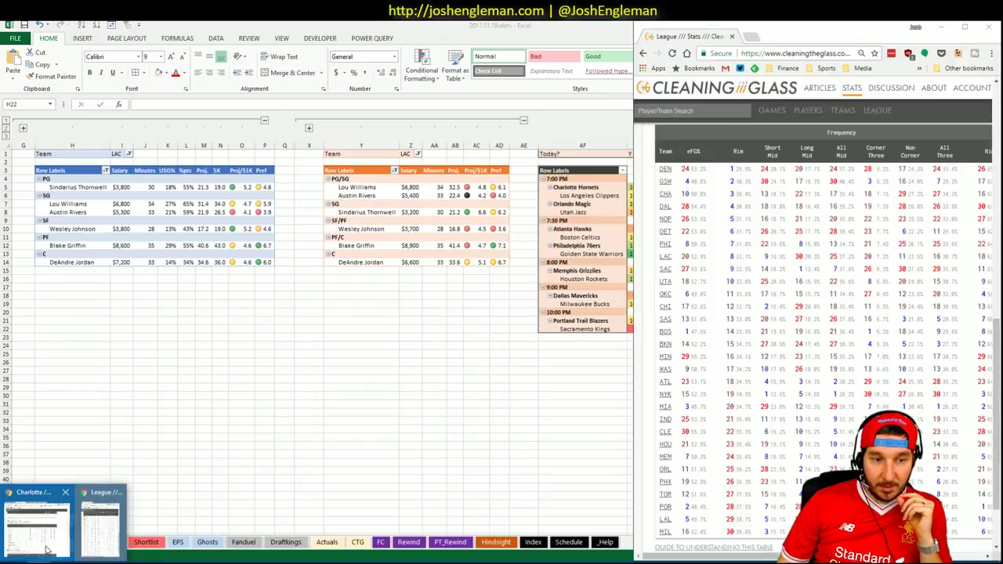
left_click(45, 549)
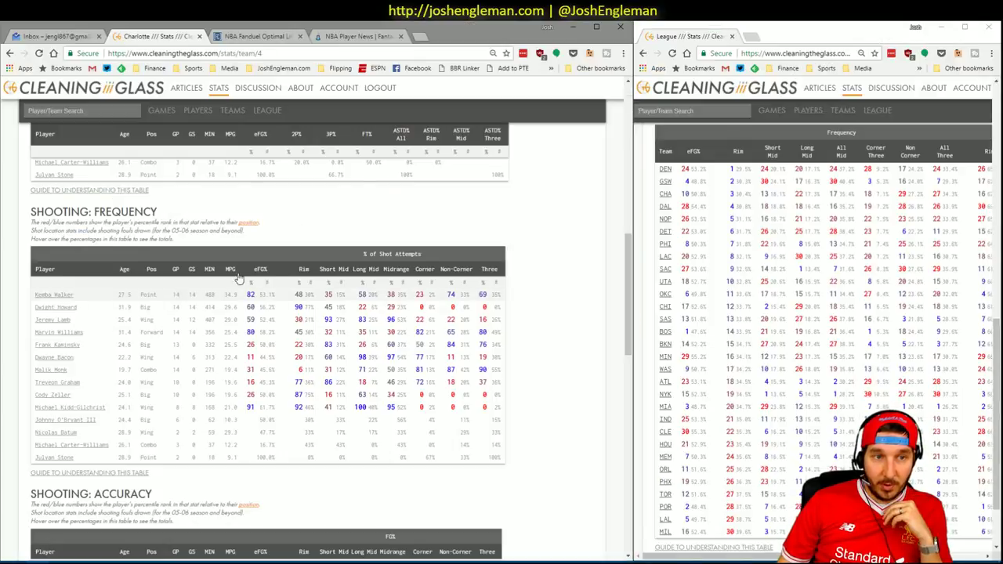
left_click(72, 111)
type("clippers")
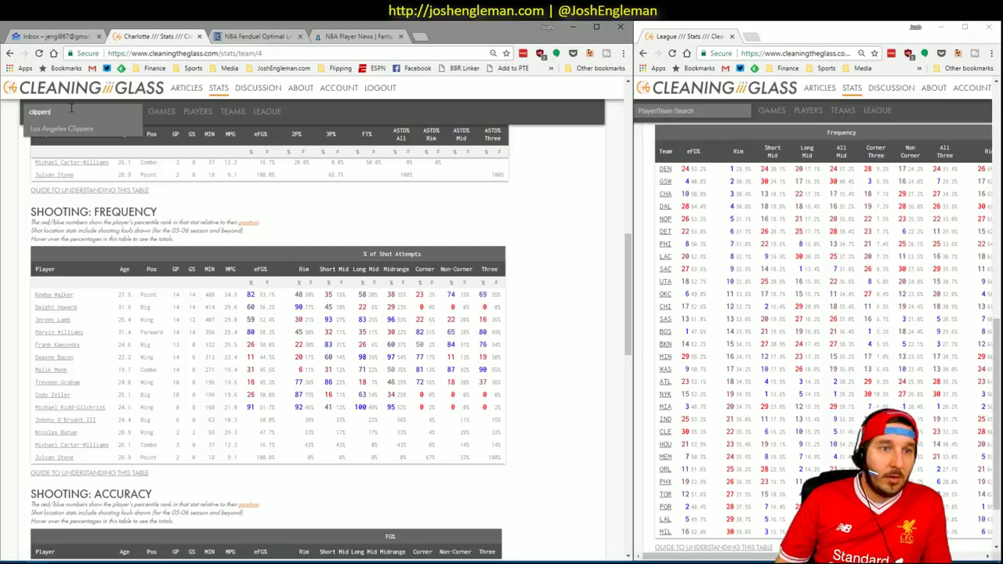
left_click(85, 128)
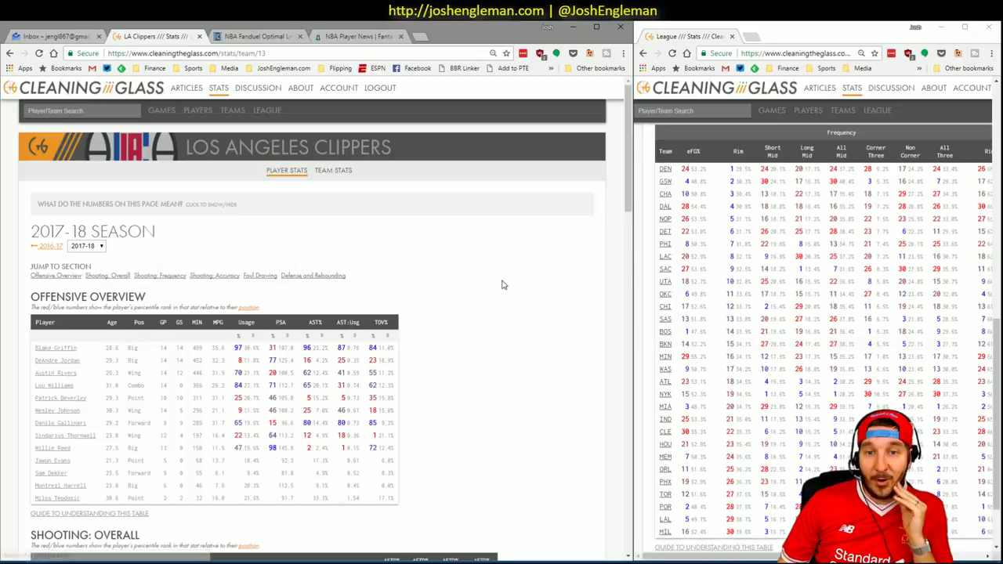
- Examine the Clippers' Shooting: Frequency table, focusing on the three-point shares of Blake Griffin, Lou Williams and Danilo Gallinari
scroll(501, 282, "down", 5)
scroll(521, 273, "down", 3)
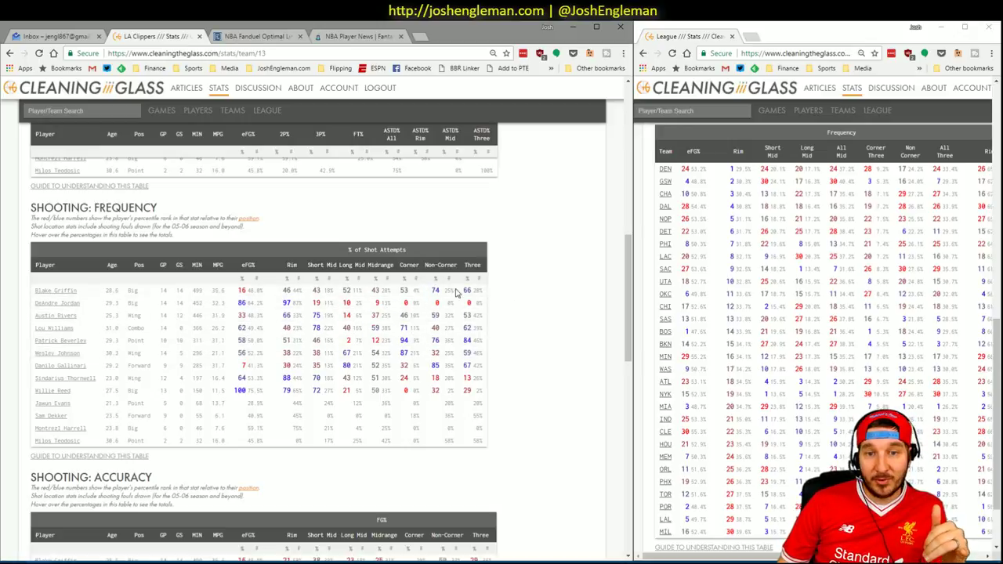
mouse_move(458, 292)
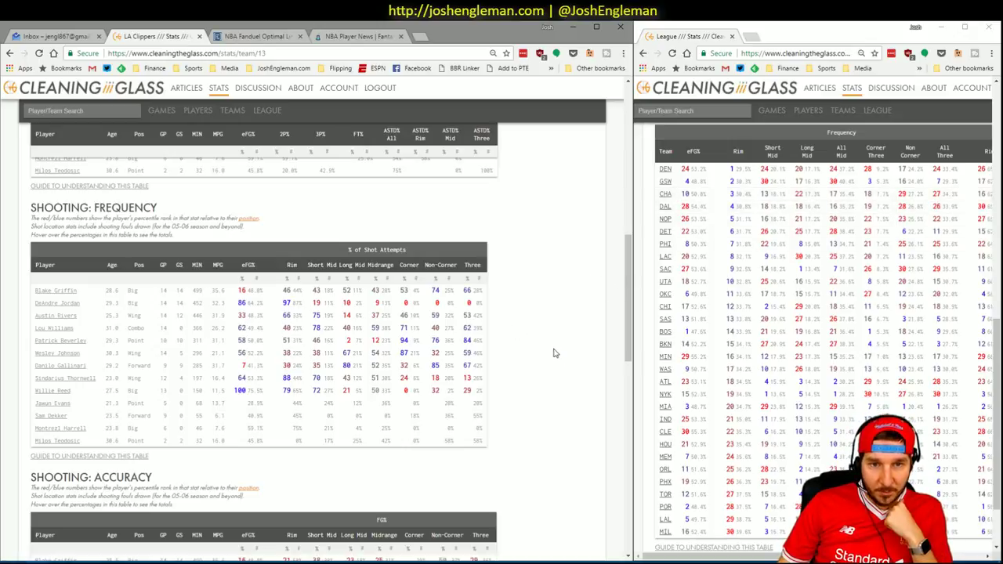
mouse_move(396, 333)
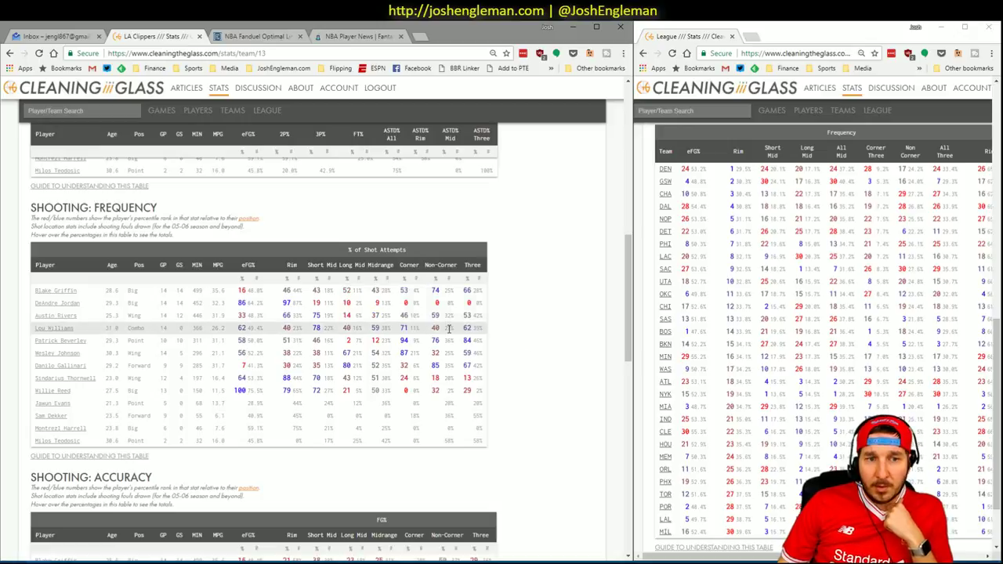
mouse_move(456, 330)
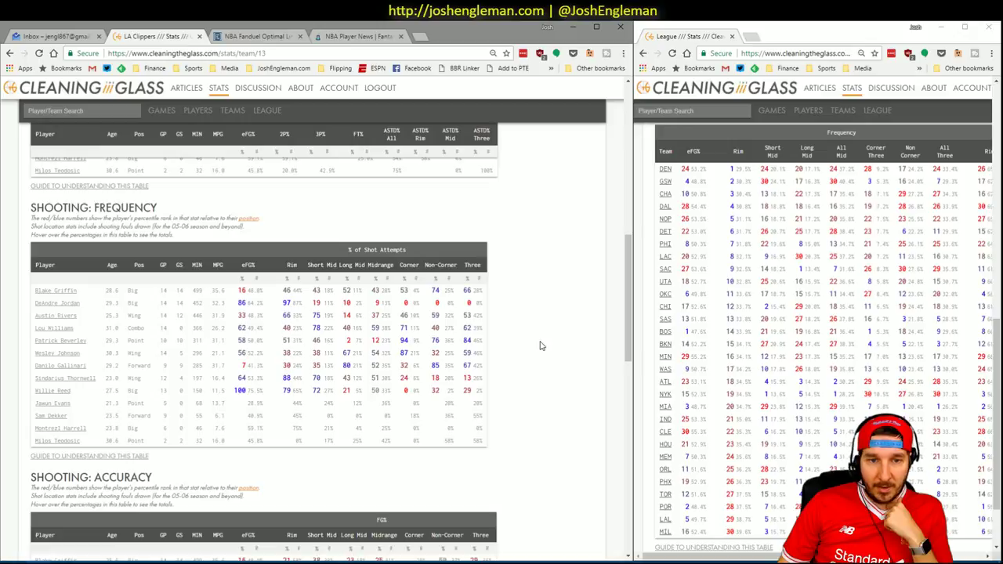
mouse_move(453, 365)
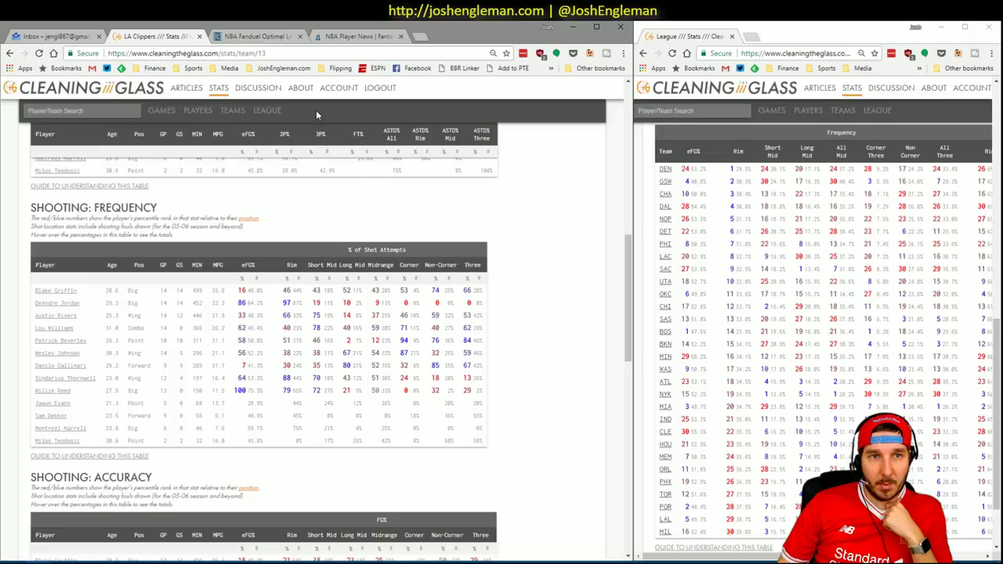
- Switch back to the Excel workbook and filter the blue and orange projection pivot tables to team ORL
key("alt+Tab")
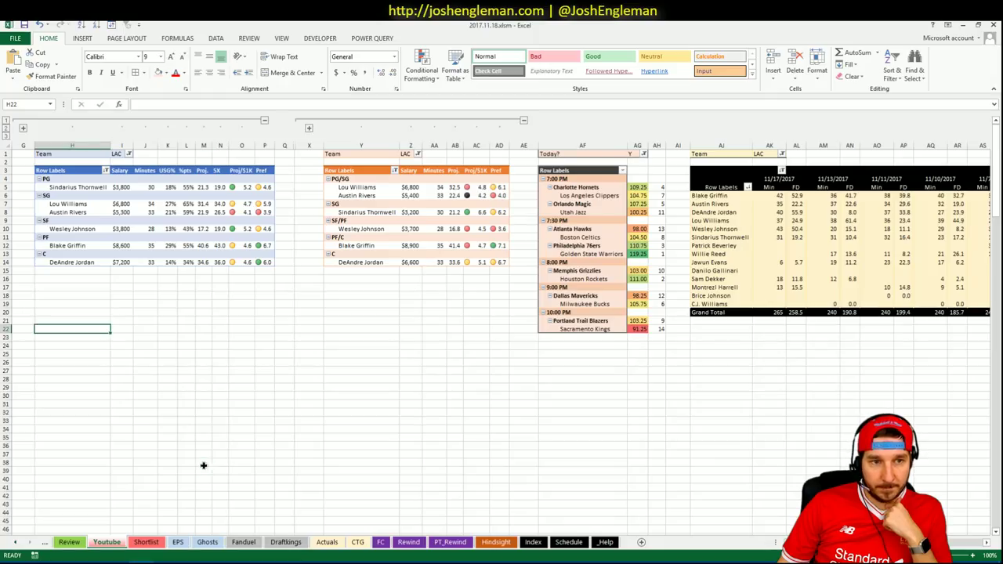
left_click(128, 153)
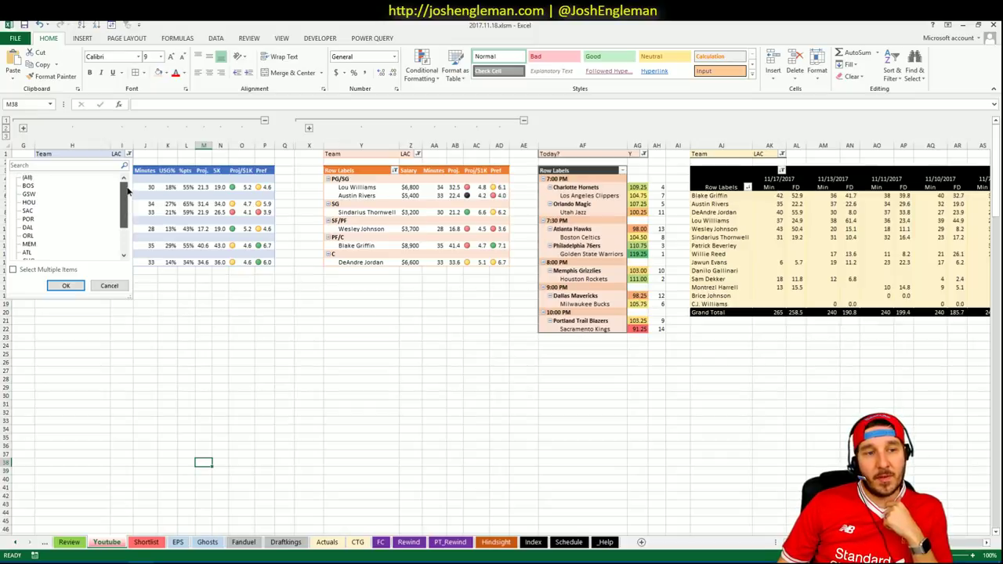
left_click(29, 237)
left_click(66, 286)
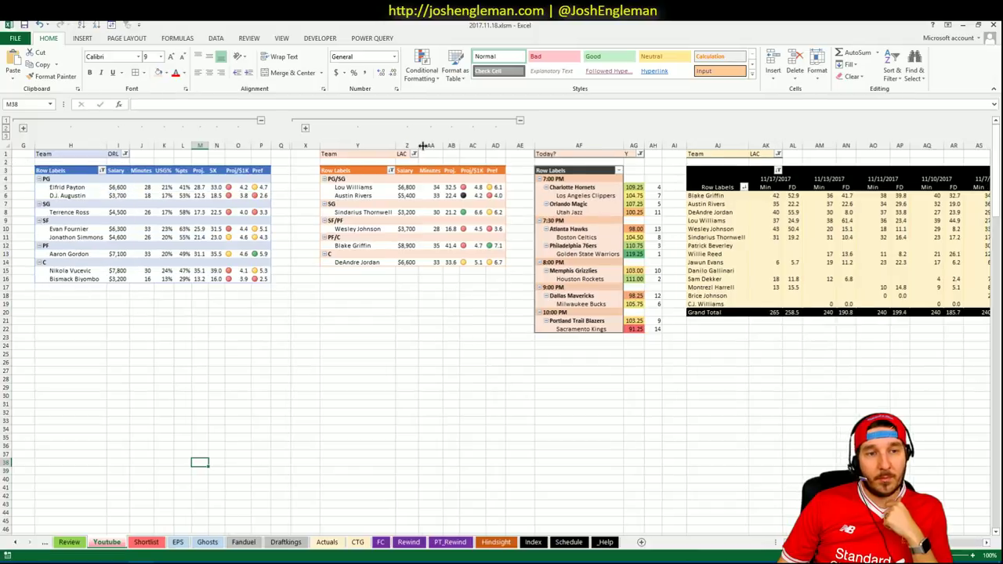
left_click(414, 155)
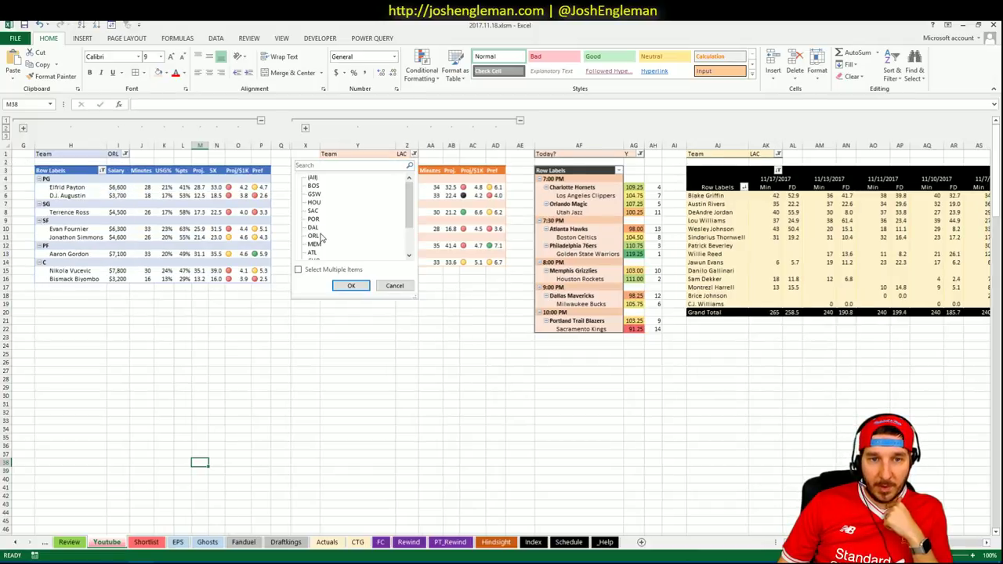
left_click(318, 235)
left_click(356, 286)
- Change the game log pivot table's Team filter from LAC to ORL only
left_click(778, 153)
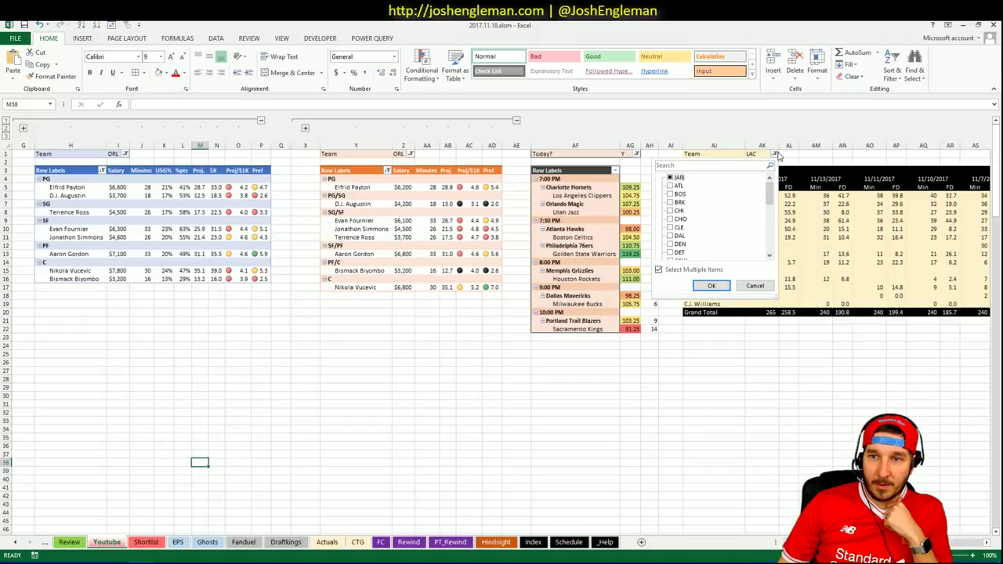
scroll(684, 215, "down", 5)
left_click(676, 177)
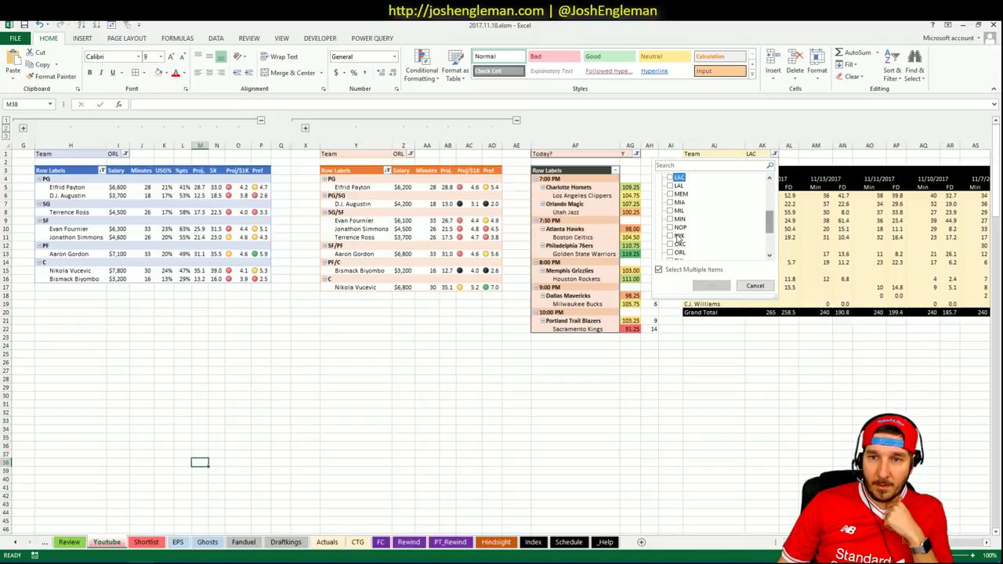
left_click(679, 252)
left_click(708, 286)
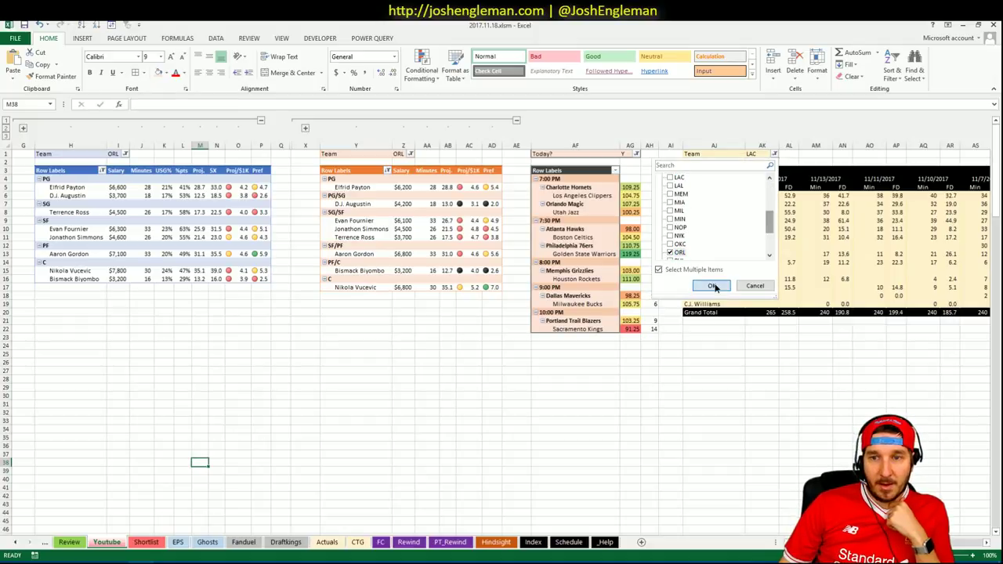
- Review the ORL projections, checking D.J. Augustin's minutes, Nikola Vucevic's full row and Elfrid Payton's minutes
left_click(149, 196)
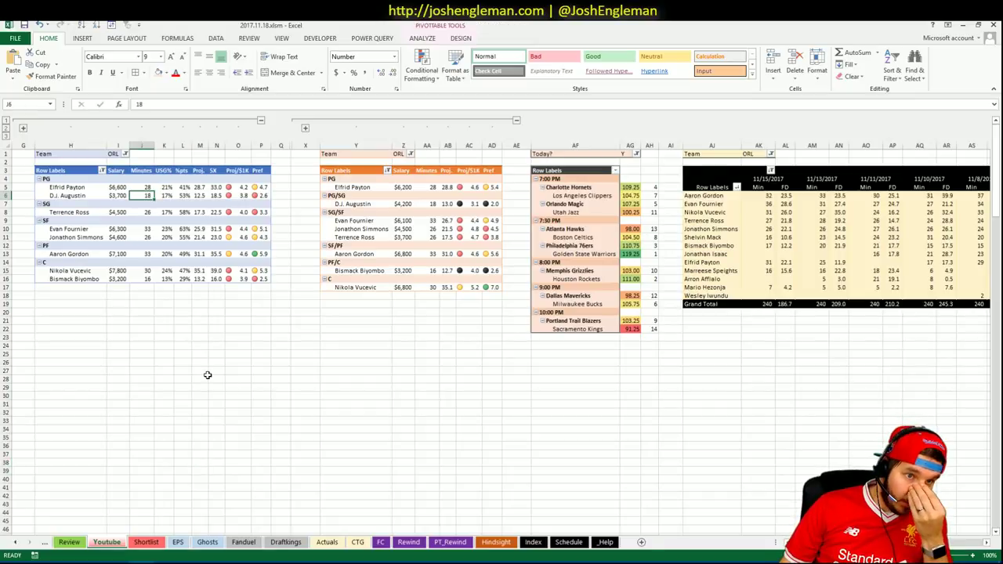
left_click(101, 271)
left_click_drag(102, 270, 264, 278)
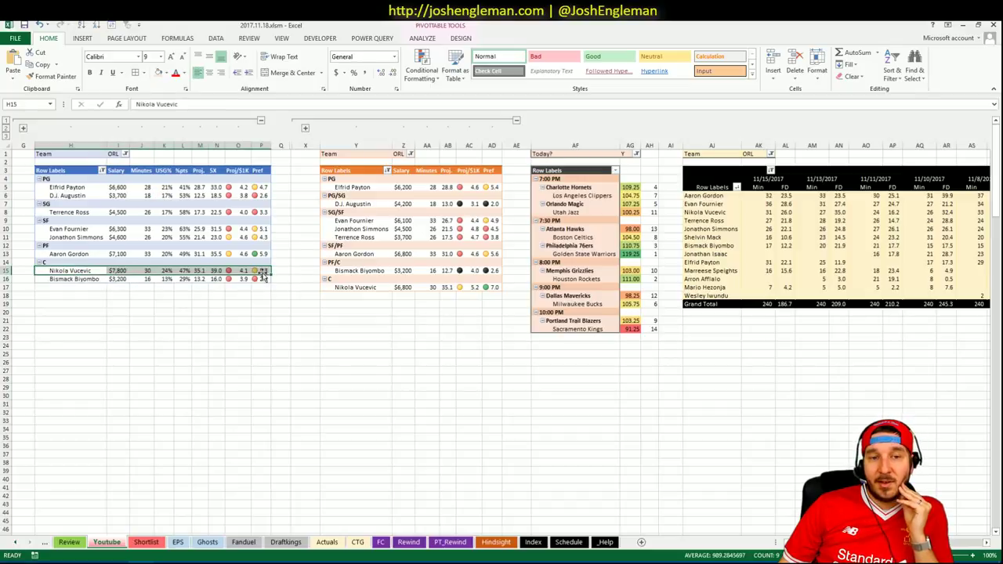
left_click(301, 394)
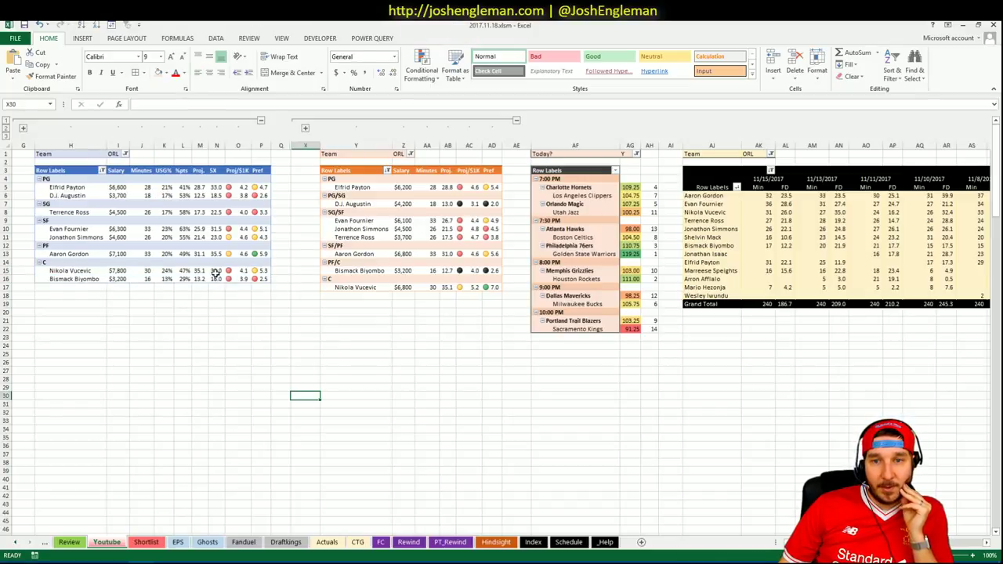
left_click(159, 313)
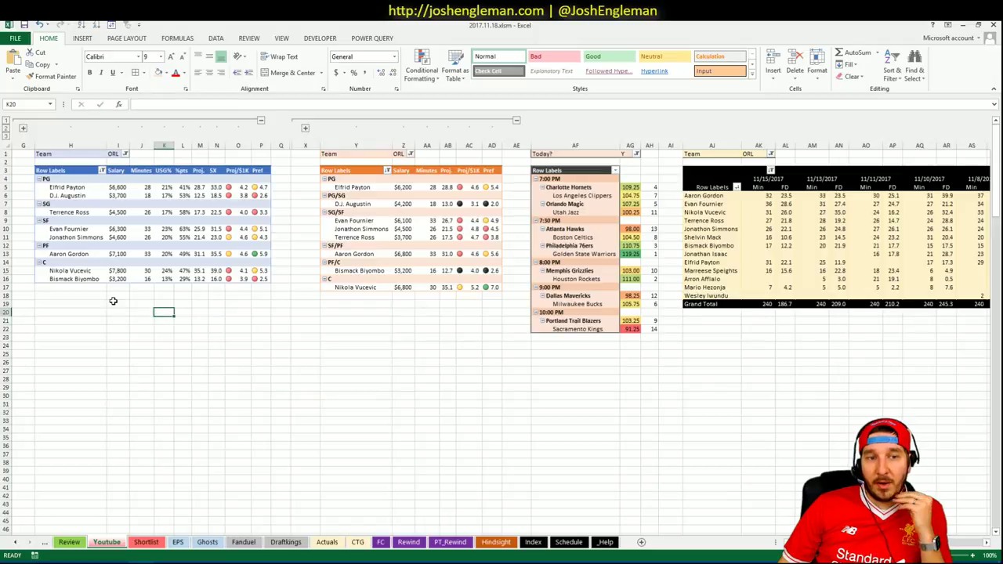
left_click(118, 295)
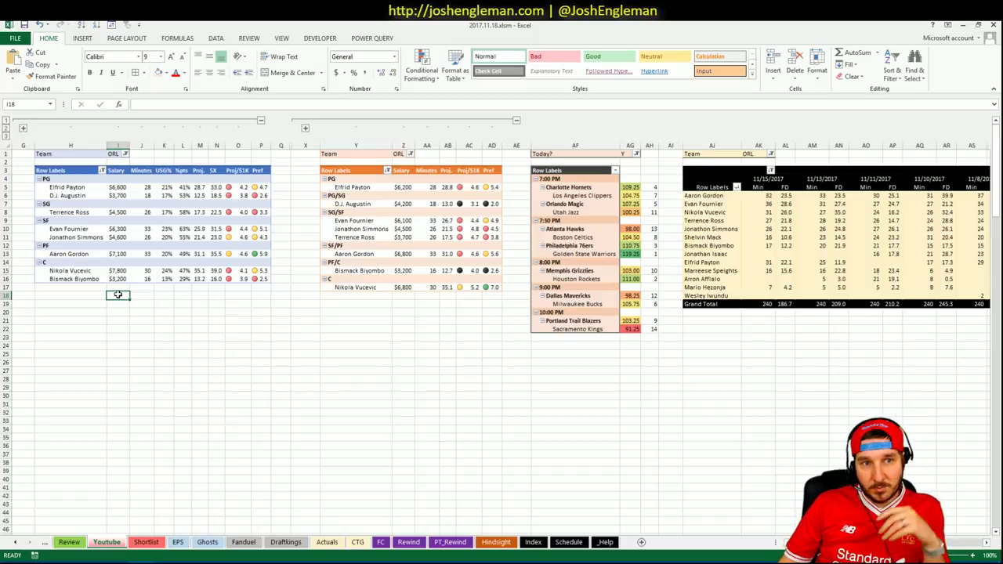
left_click(148, 188)
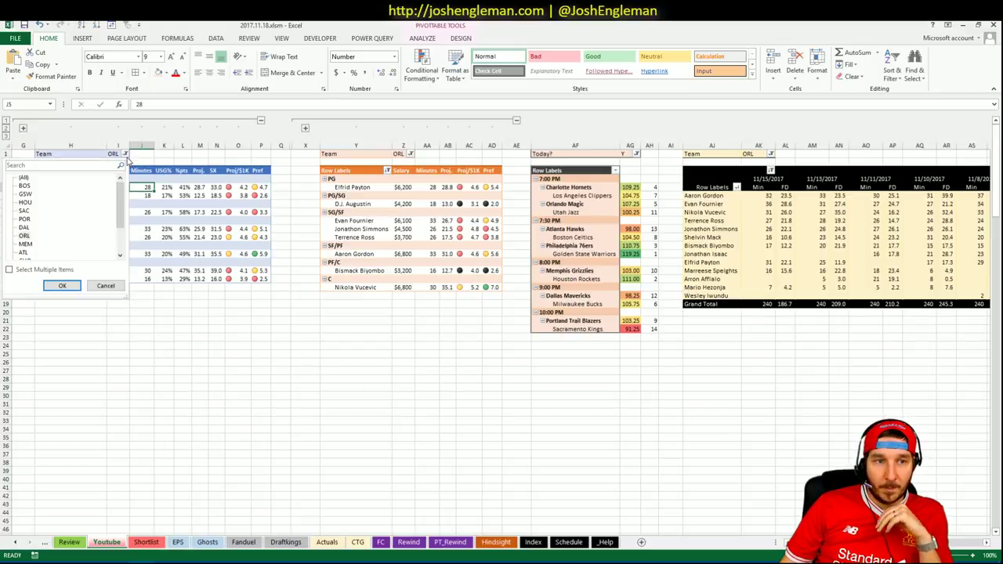
- Filter the blue and orange projection pivot tables to team UTA
left_click_drag(125, 210, 121, 246)
left_click(22, 236)
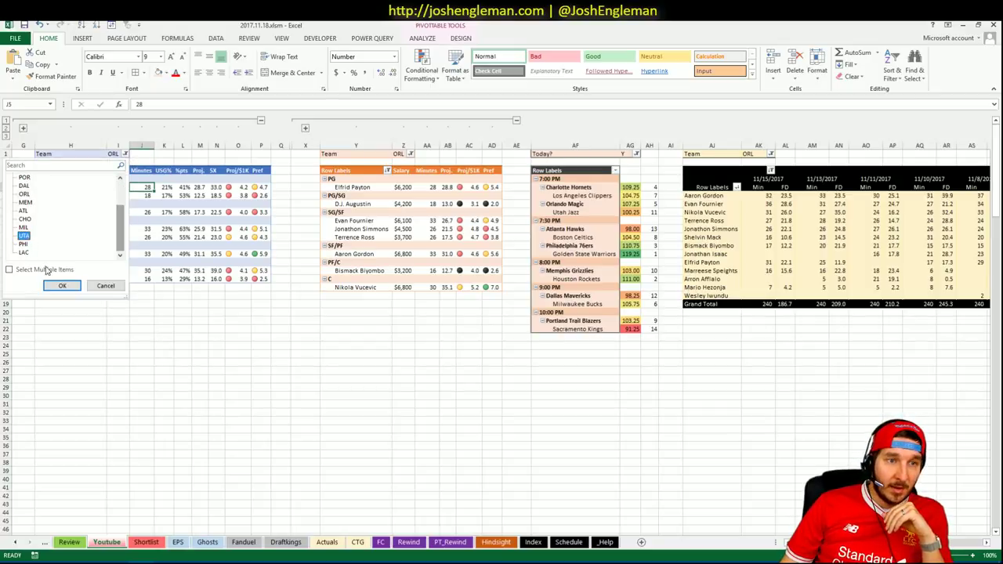
left_click(62, 285)
left_click(407, 154)
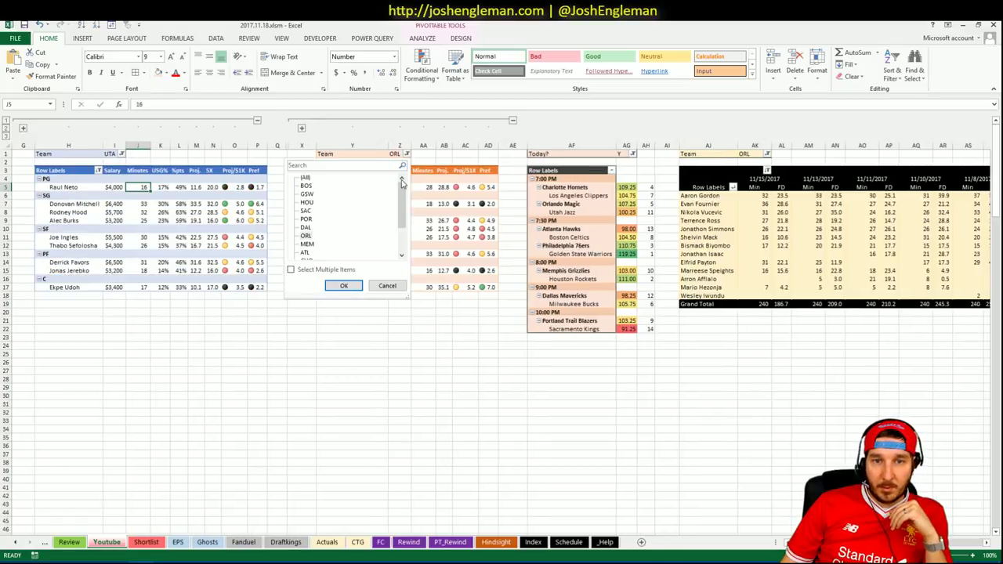
left_click_drag(402, 184, 401, 221)
left_click(307, 239)
left_click(343, 285)
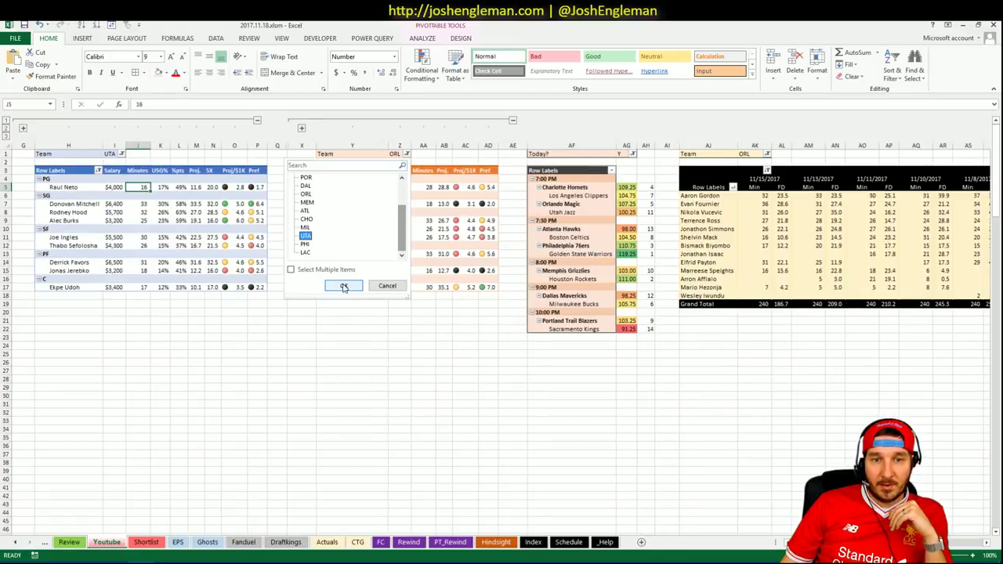
- Change the game log pivot table's Team filter from ORL to UTA only
left_click(764, 153)
left_click_drag(761, 195, 759, 243)
left_click(660, 186)
left_click(667, 244)
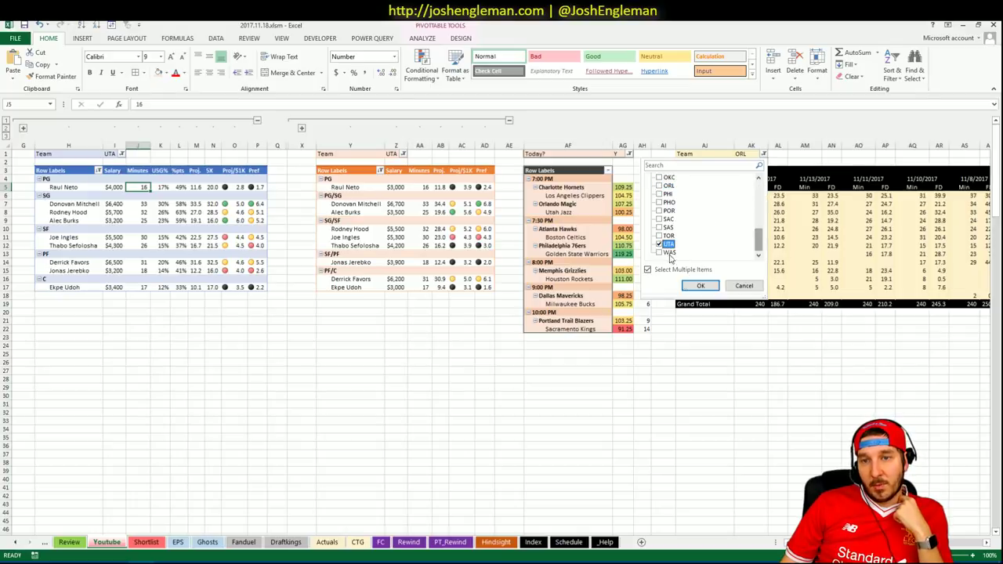
left_click(700, 286)
- Review the Utah Jazz projections and game log, checking Alec Burks' USG% and %pts in the blue table
left_click(548, 402)
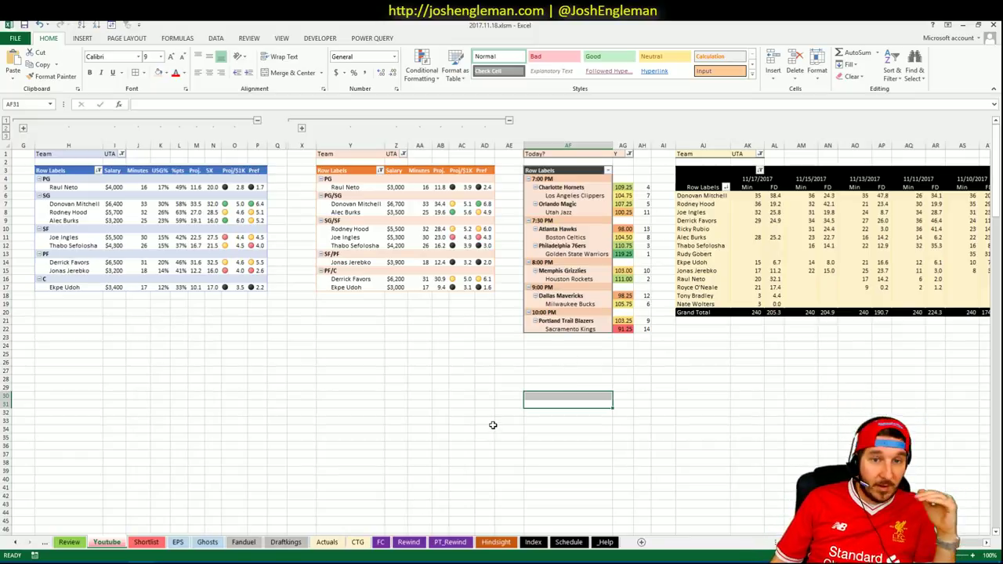
left_click(465, 370)
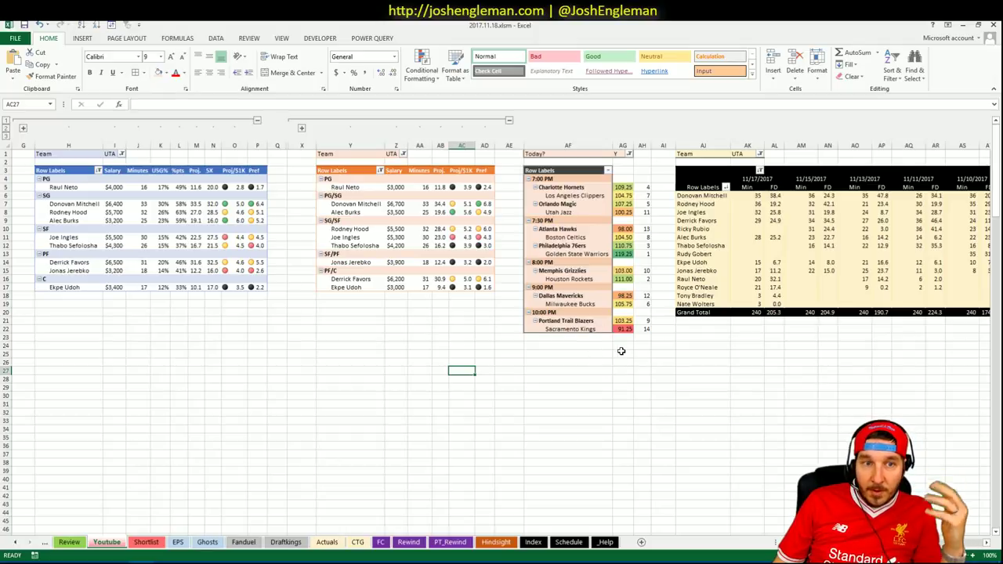
left_click(149, 314)
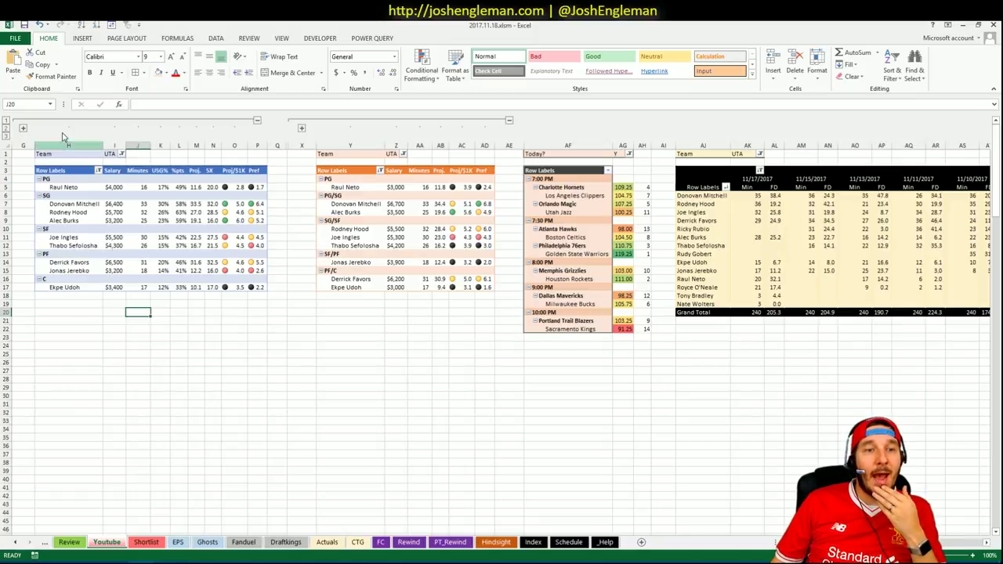
left_click(91, 228)
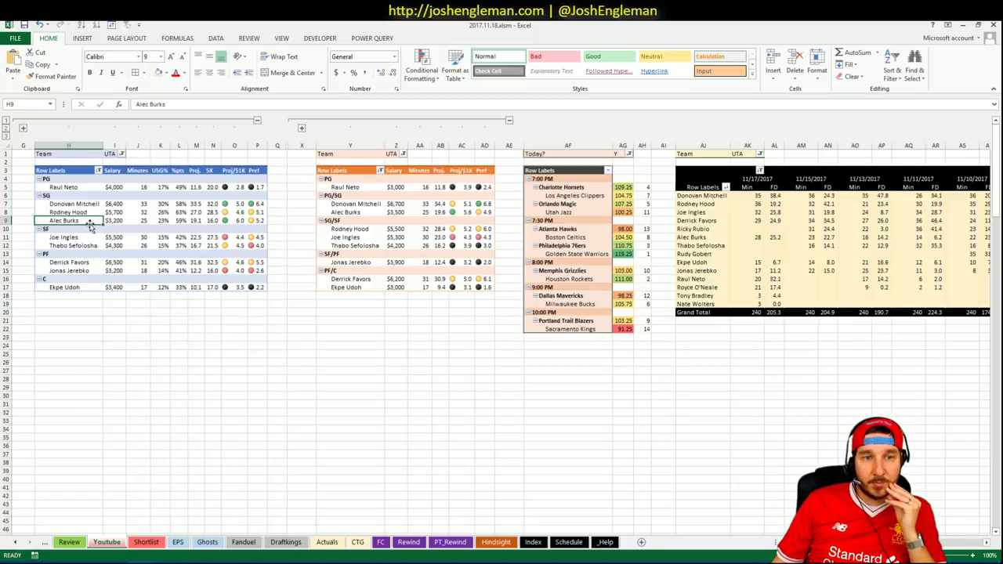
left_click(161, 221)
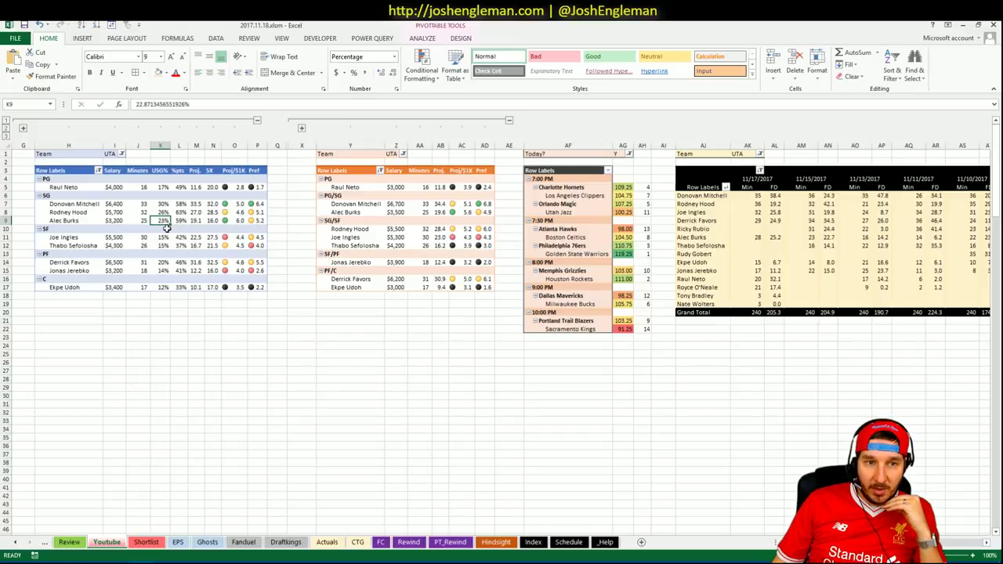
left_click(177, 220)
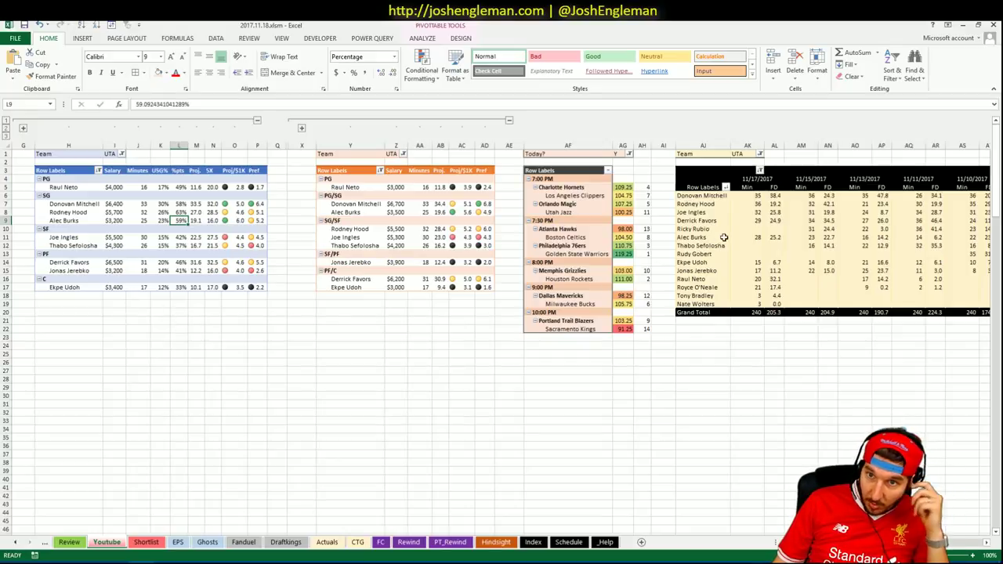
left_click(756, 377)
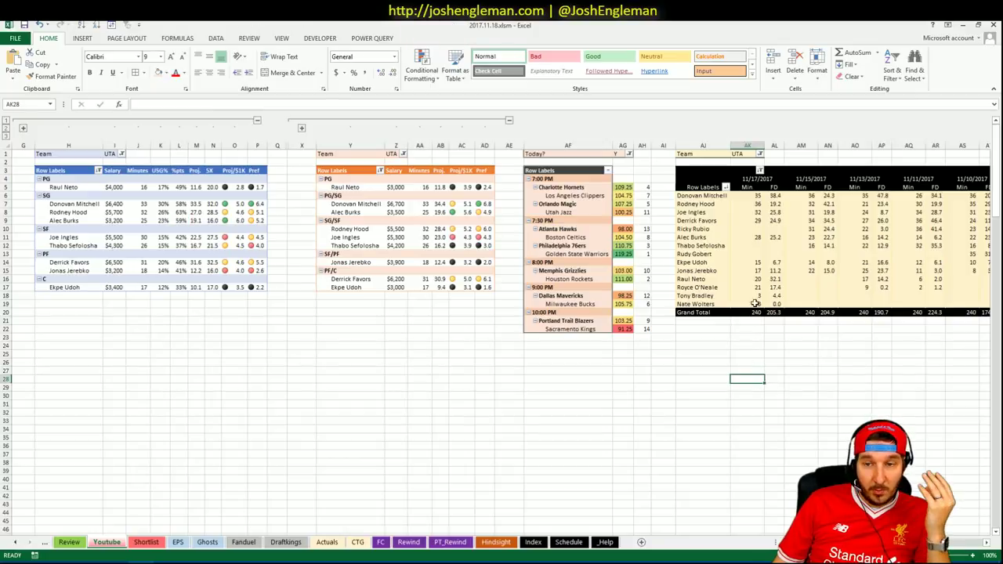
- Review the Utah Jazz projections and game log, checking Donovan Mitchell's salary and Rodney Hood's 11/17/2017 minutes
left_click(754, 238)
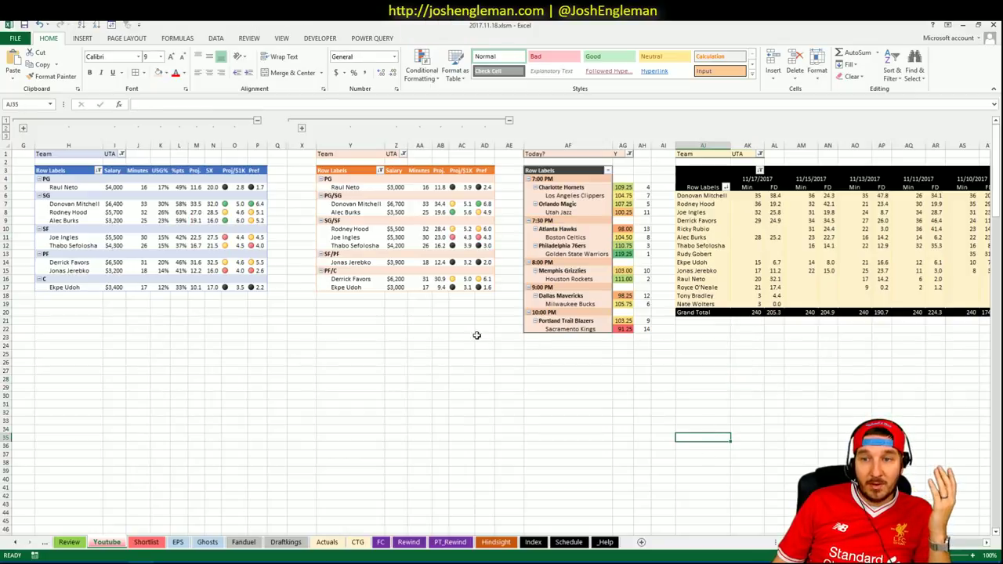
left_click(130, 340)
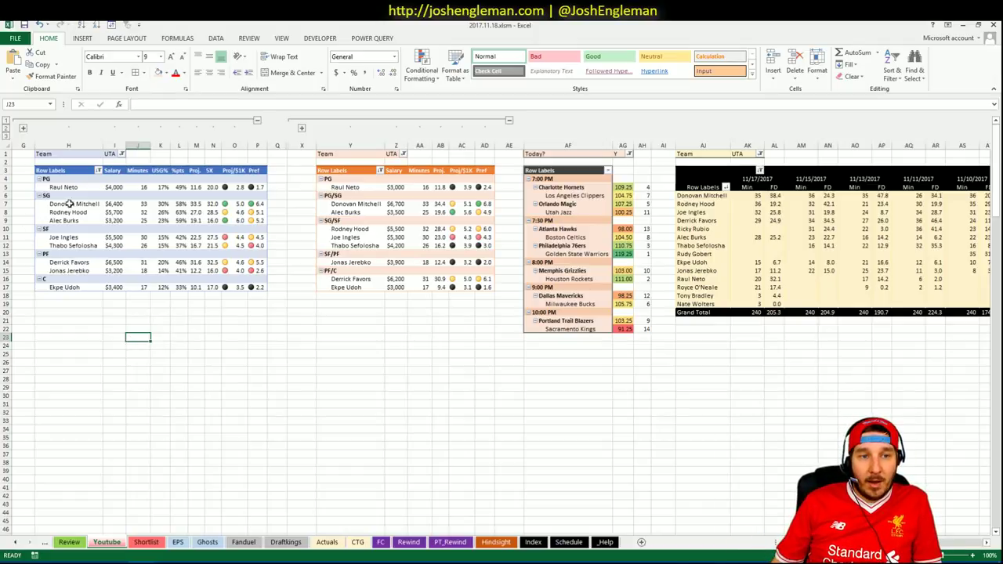
mouse_move(110, 221)
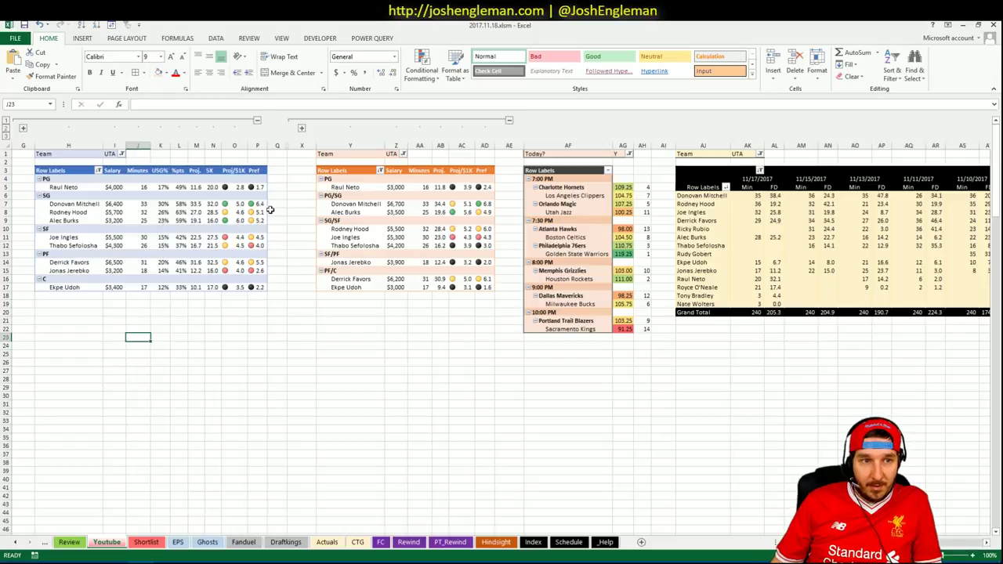
left_click(187, 314)
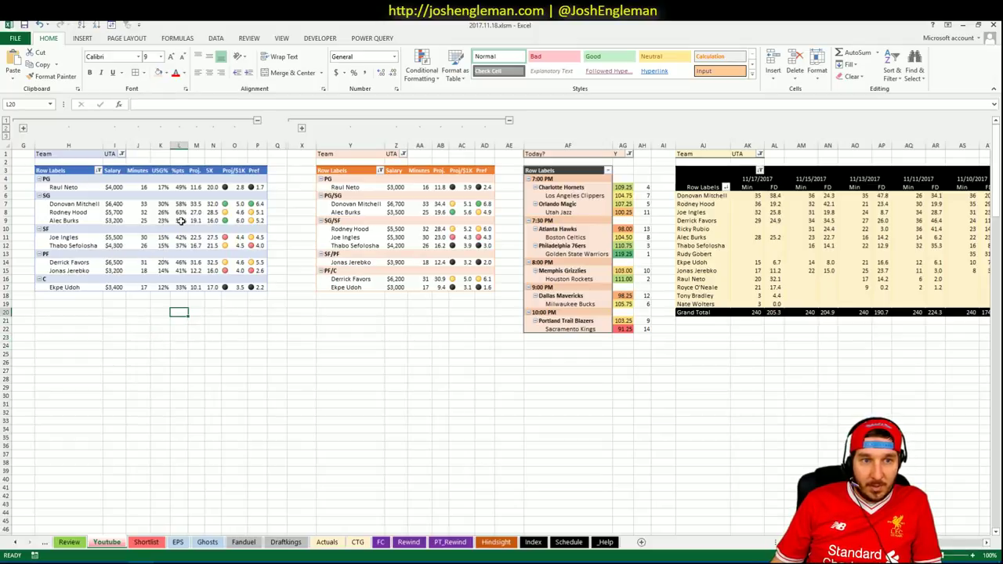
mouse_move(181, 222)
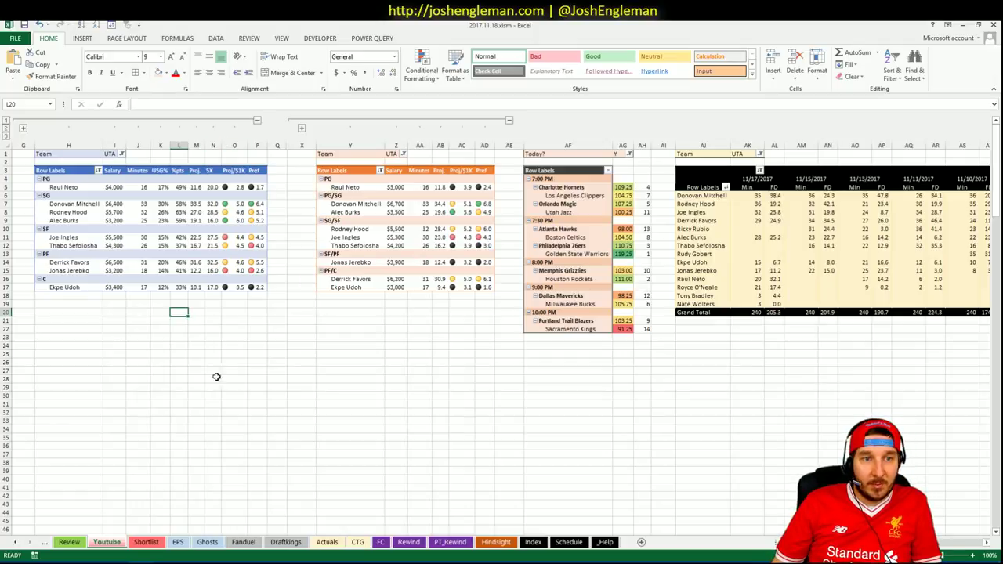
left_click(154, 321)
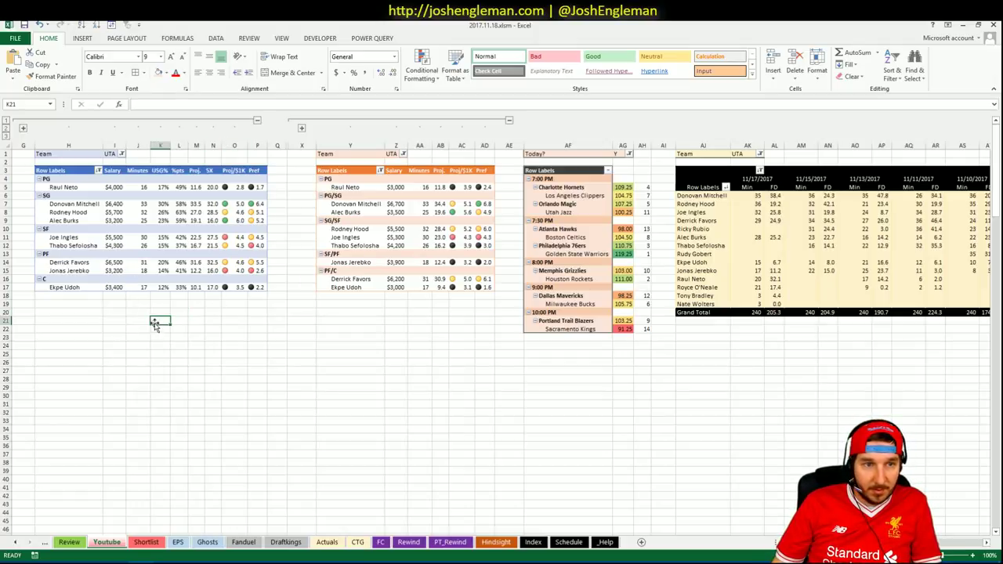
left_click(217, 354)
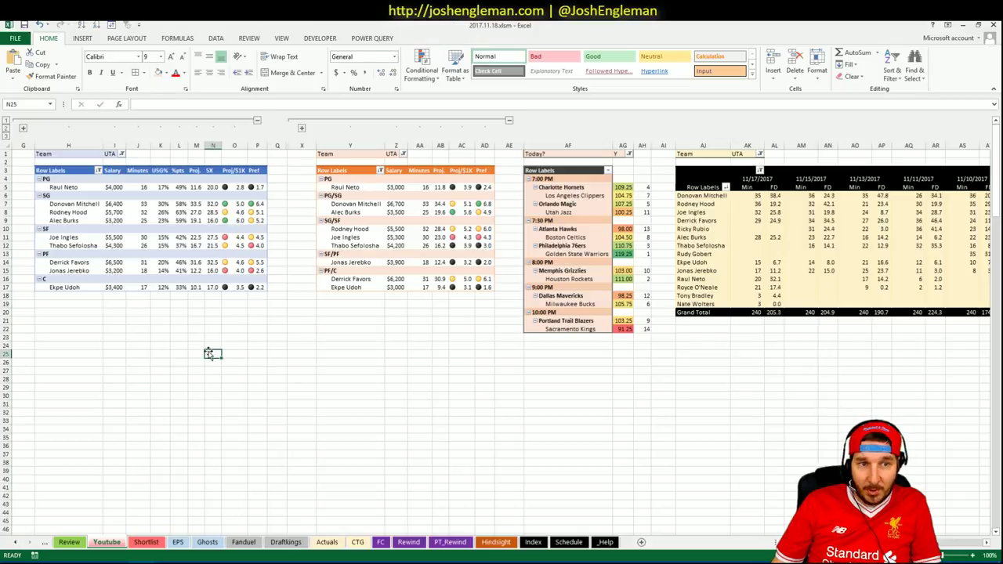
left_click(226, 312)
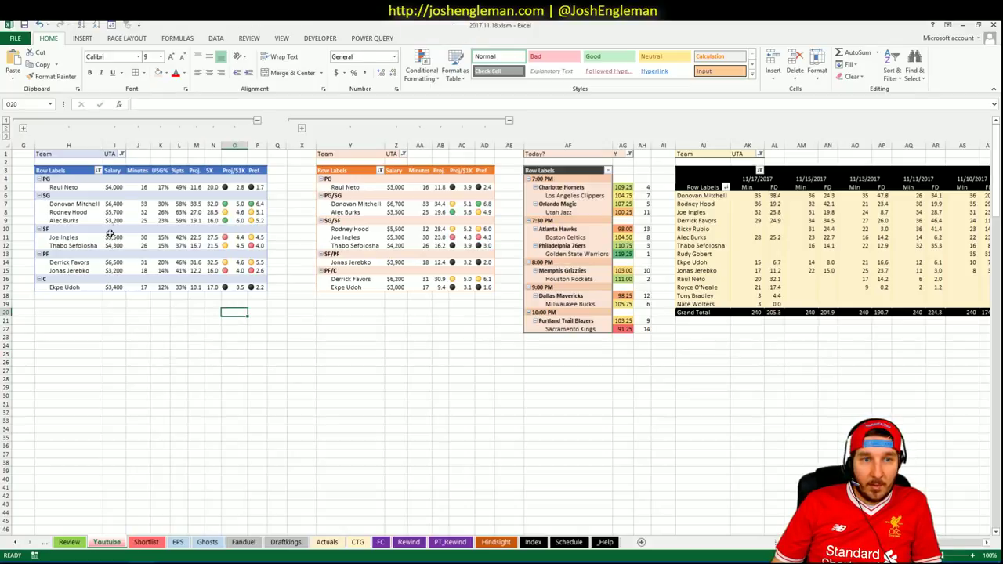
left_click(114, 204)
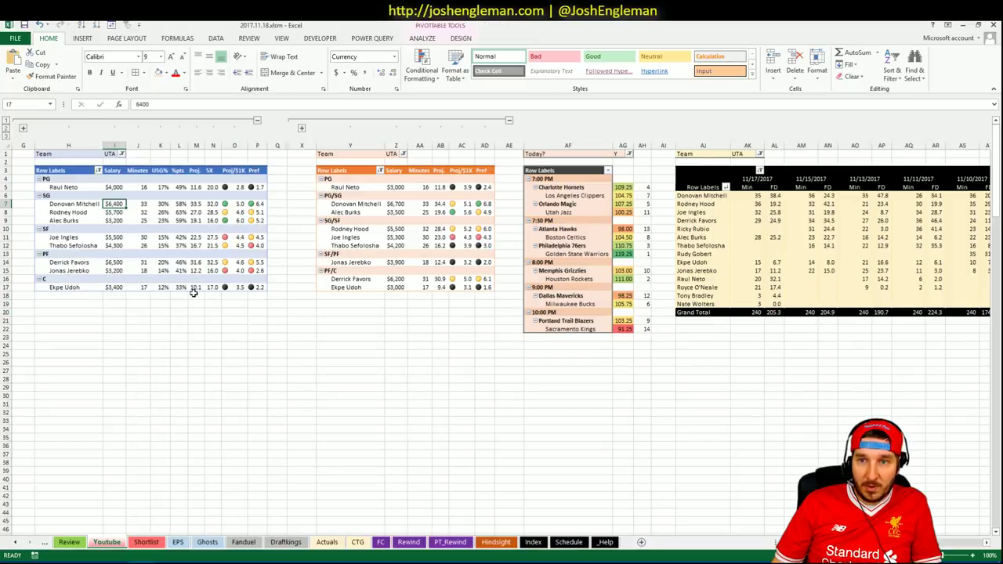
left_click(759, 205)
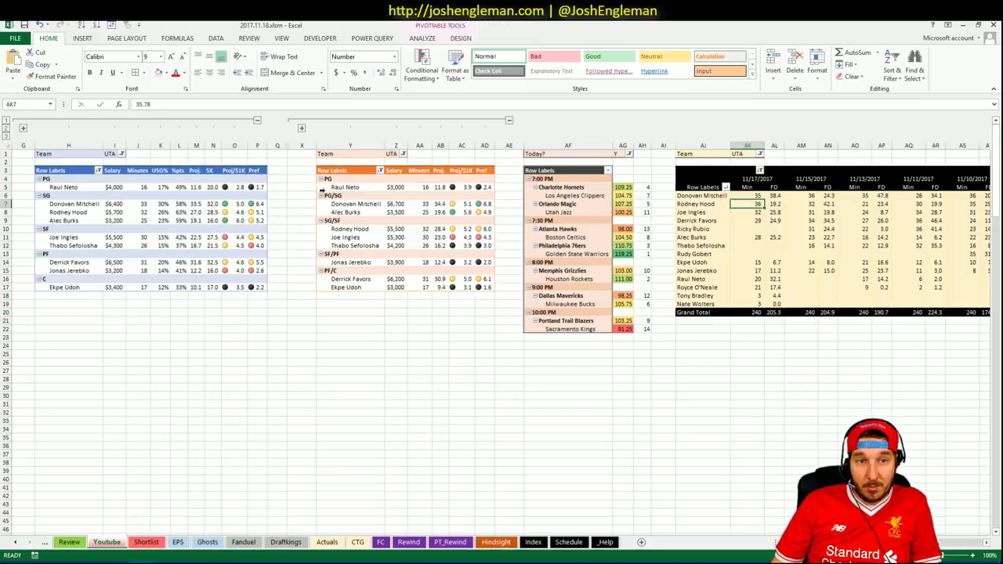
- Compare Utah's shooting guards in the blue table, checking the Rodney Hood and Alec Burks rows and Burks' Pref value
left_click(178, 337)
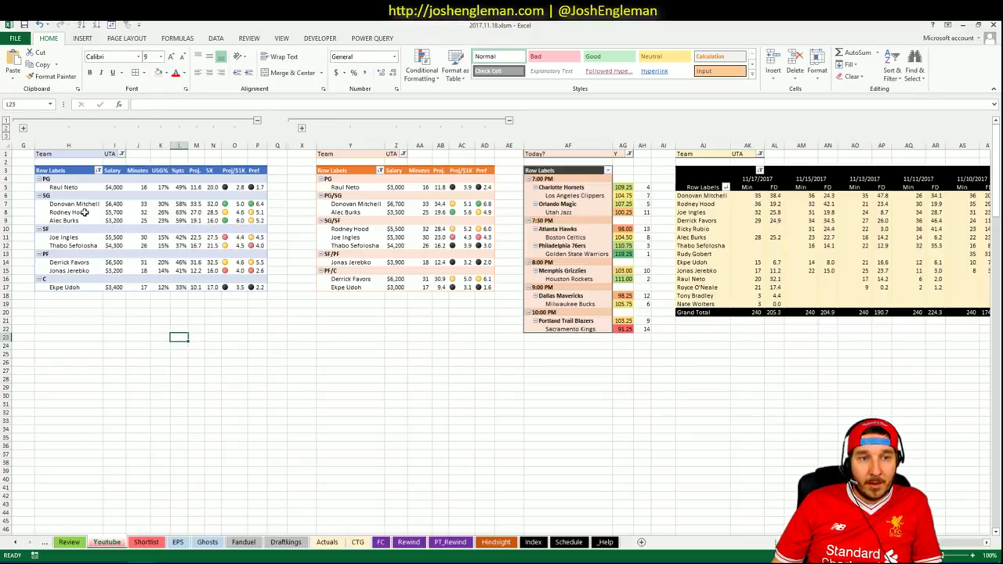
left_click_drag(82, 212, 264, 215)
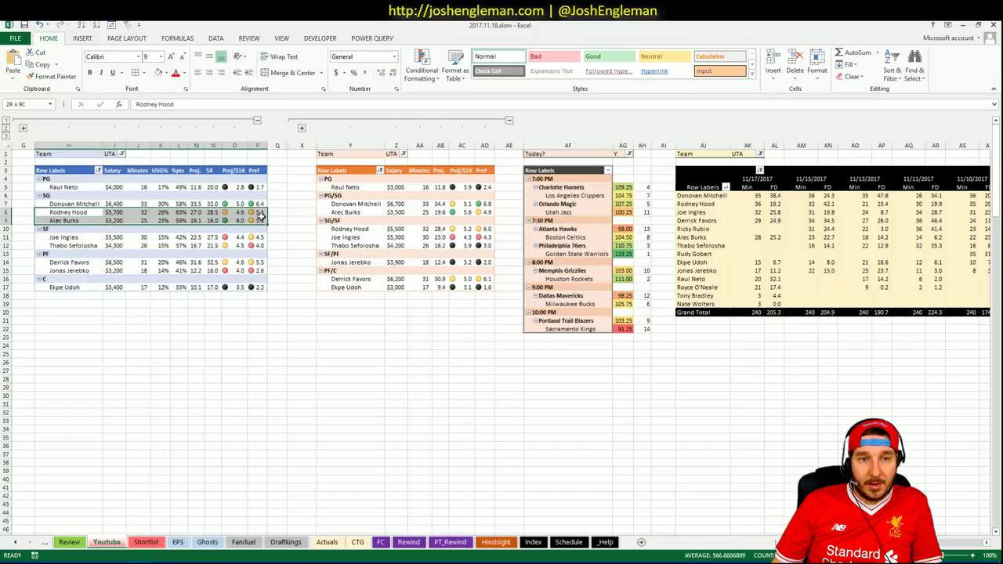
left_click(260, 220)
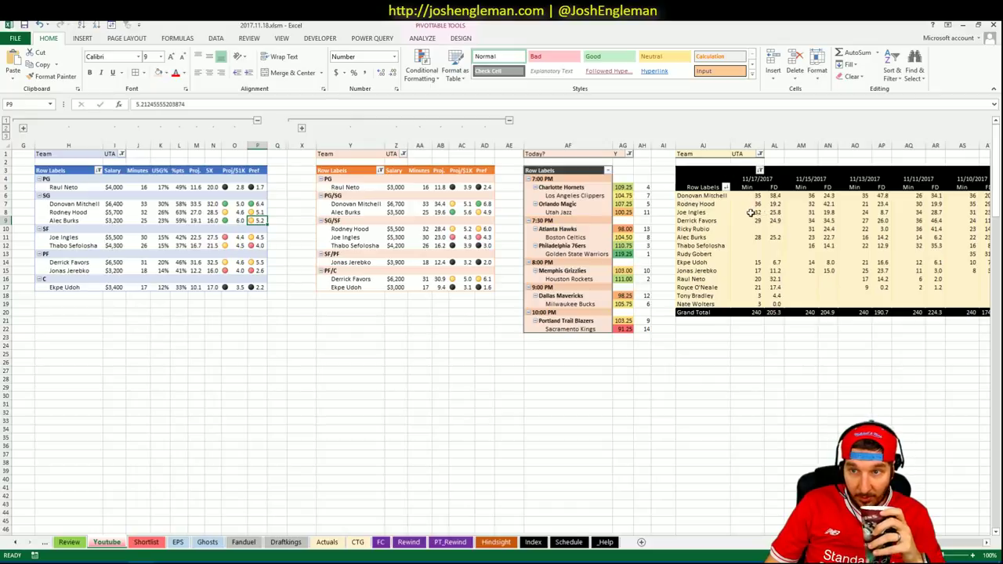
left_click(263, 314)
left_click_drag(75, 204, 73, 221)
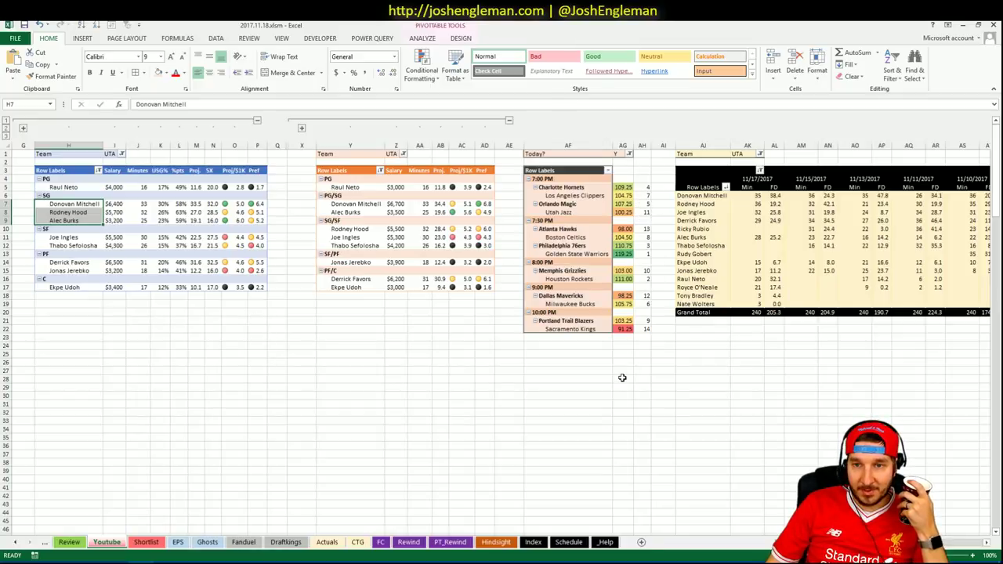
left_click(262, 335)
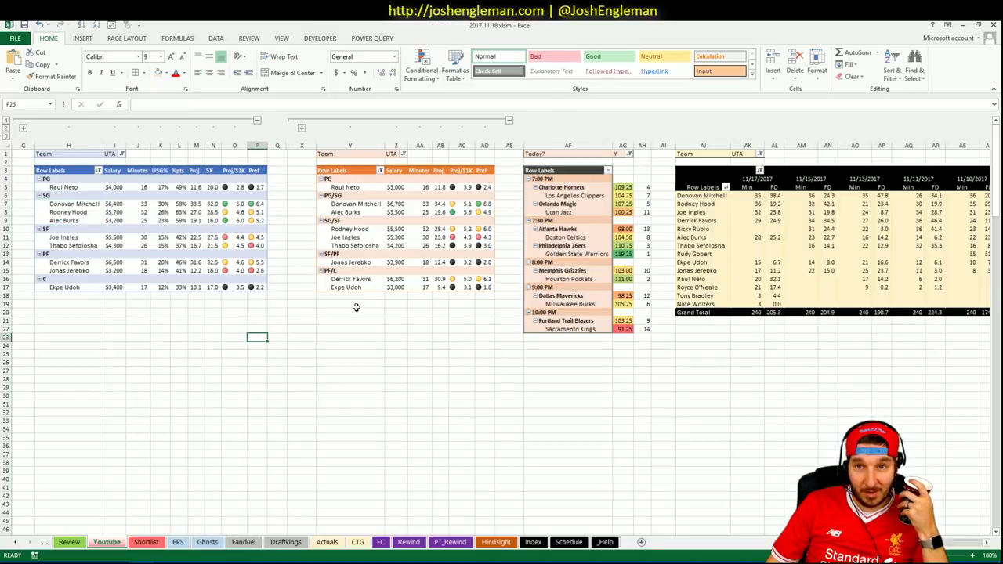
left_click(179, 322)
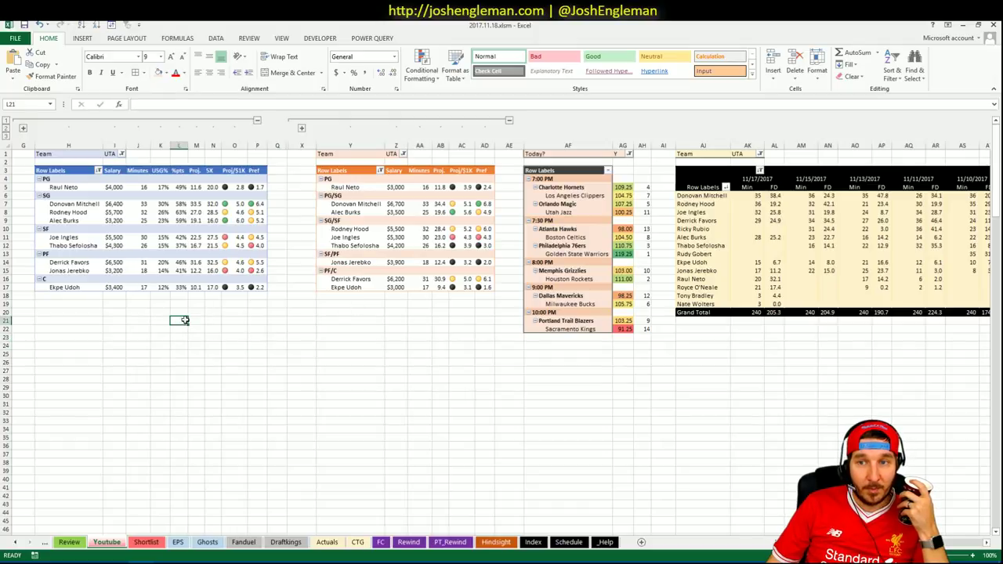
left_click(174, 304)
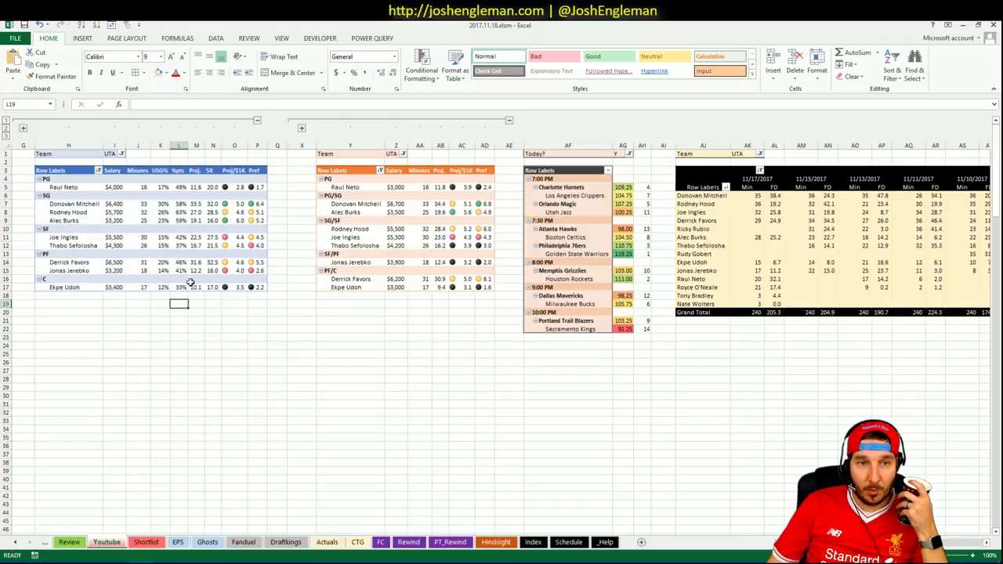
left_click(141, 310)
type("=")
key("Escape")
left_click(141, 304)
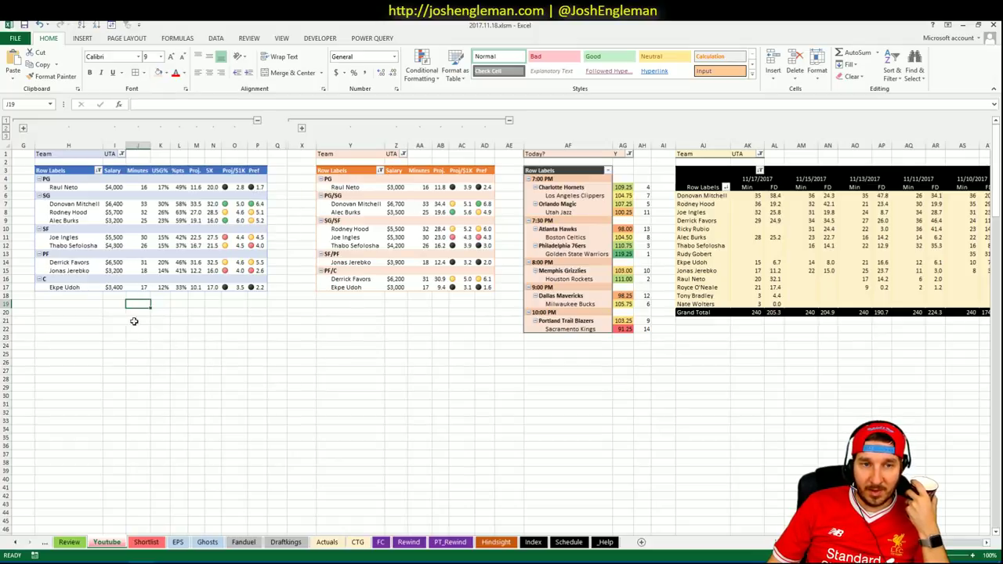
- Check Alec Burks' entry in the blue Utah projection table
left_click(94, 221)
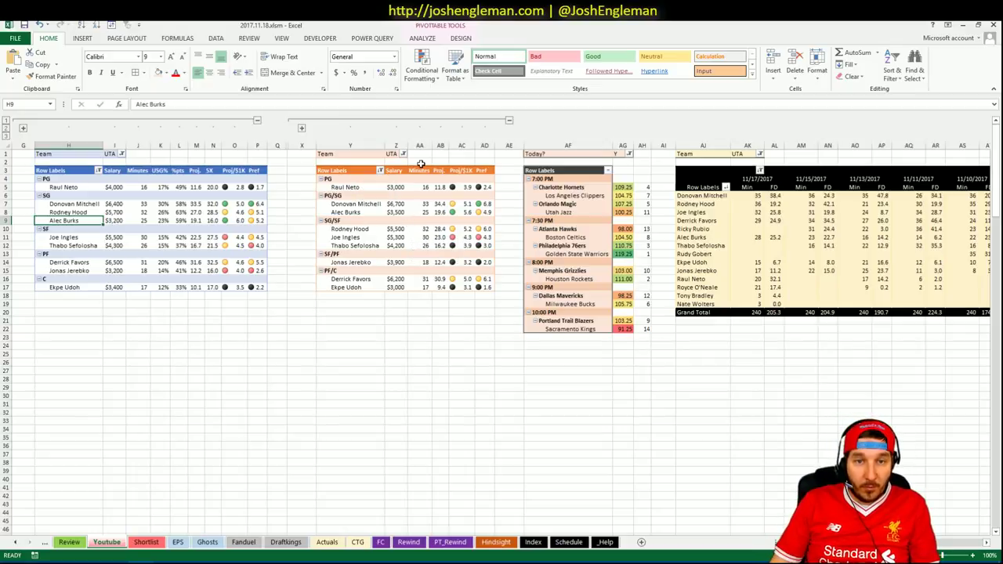
left_click(417, 336)
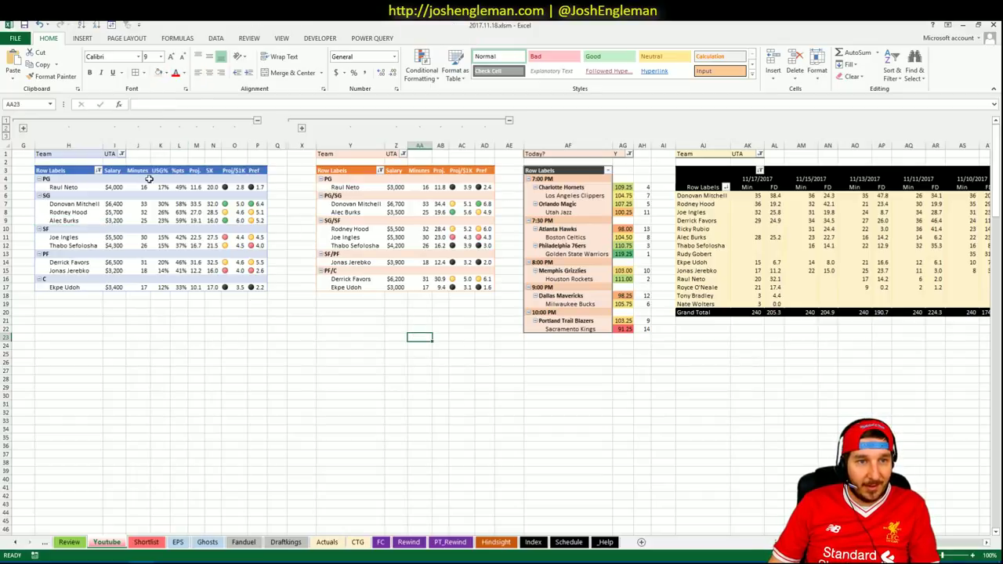
- Filter the blue and orange projection pivot tables to team ATL
left_click(122, 153)
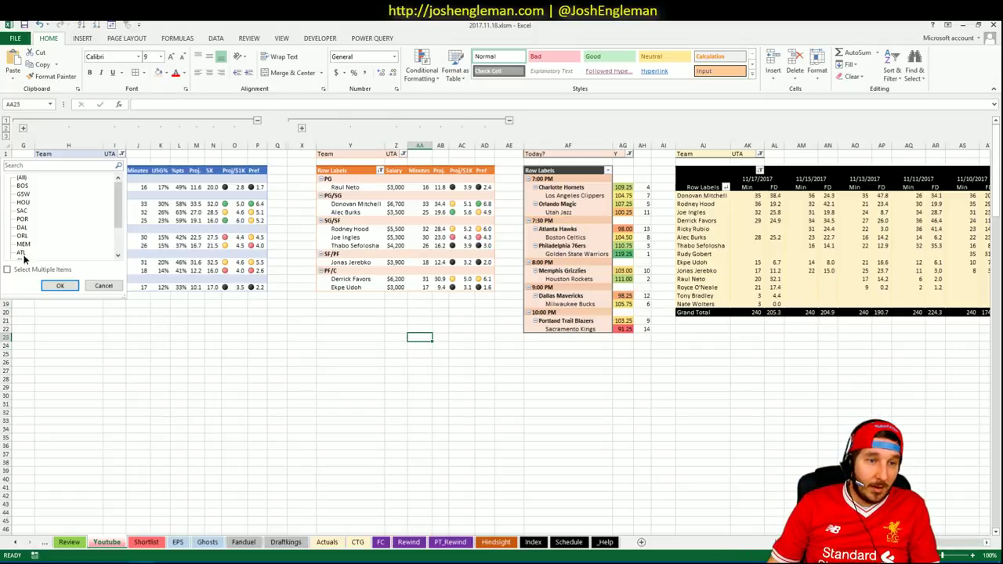
left_click(59, 285)
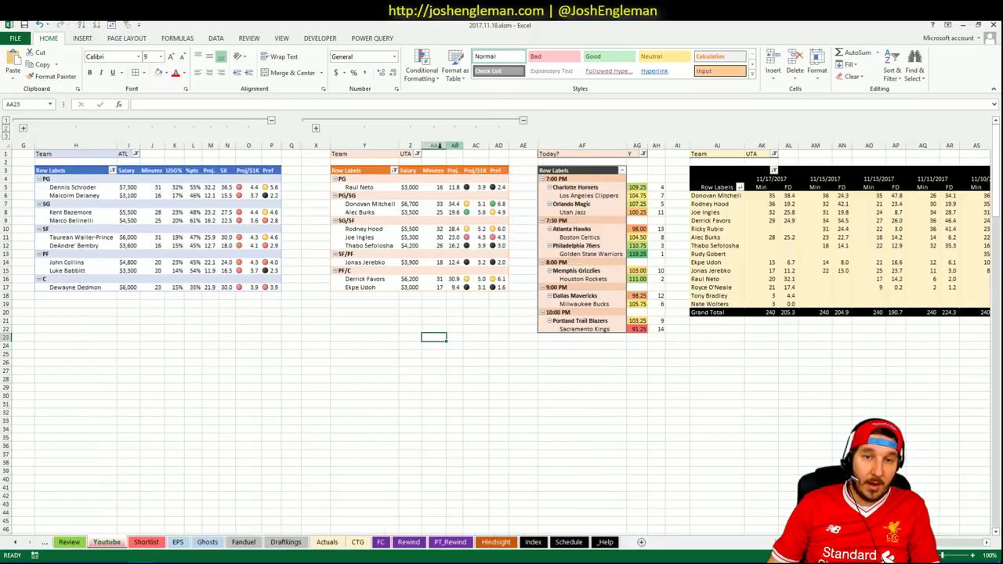
left_click(417, 154)
left_click(316, 252)
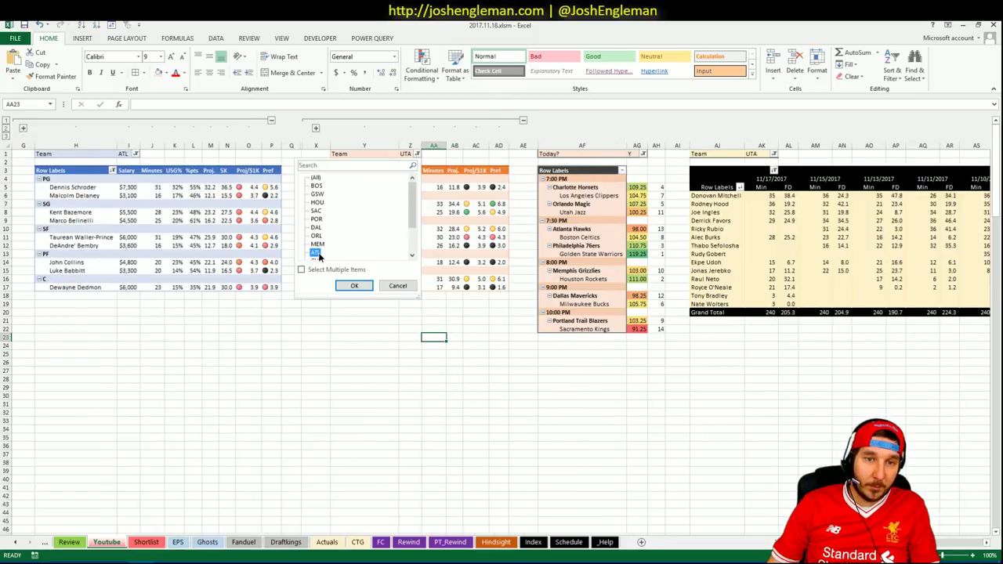
left_click(354, 285)
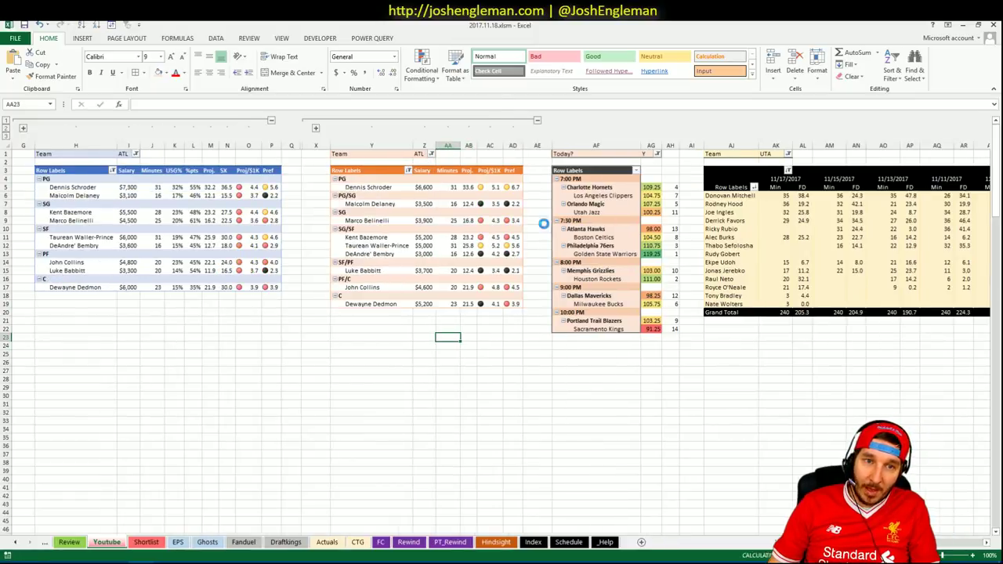
- Set the game log pivot table's Team filter to ATL only and look over the Atlanta Hawks tables
left_click(787, 154)
left_click(685, 179)
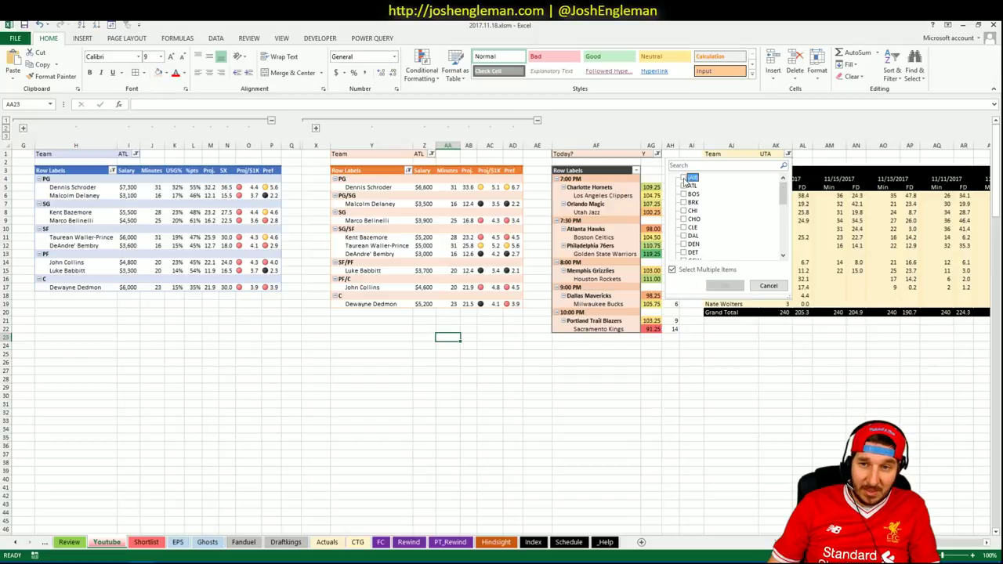
left_click(685, 186)
left_click(721, 284)
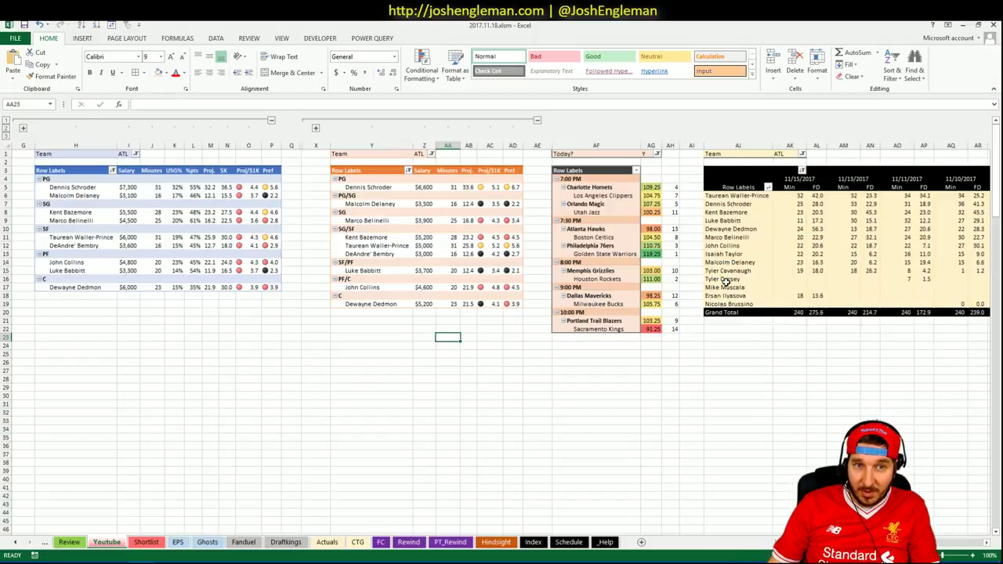
left_click(743, 451)
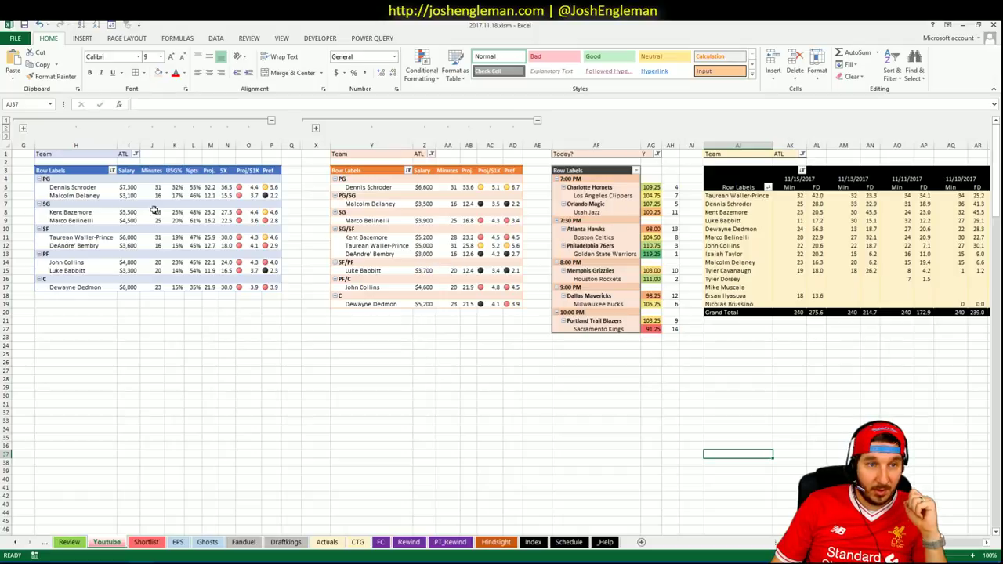
left_click(392, 354)
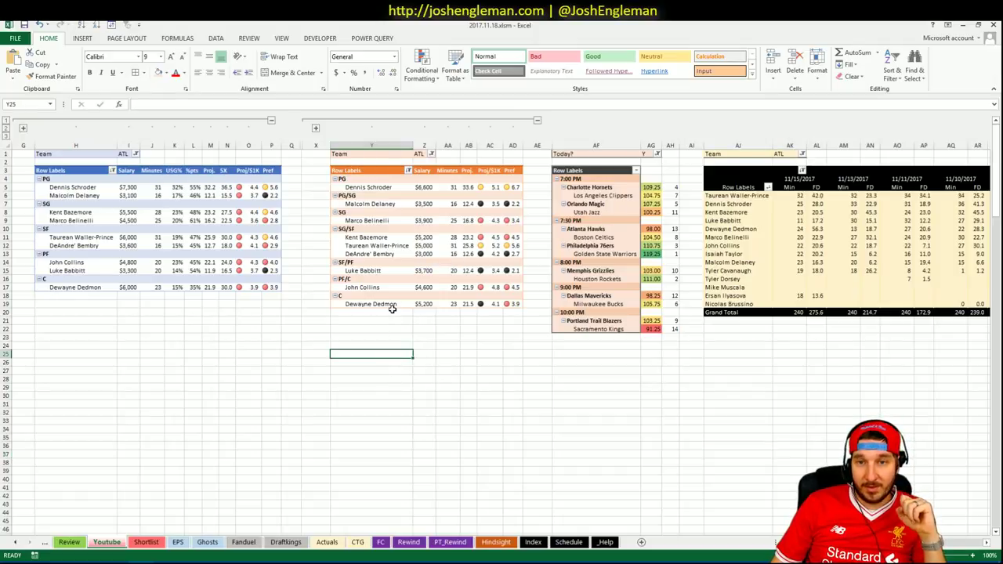
- Filter the blue and orange projection pivot tables to team BOS
left_click(136, 154)
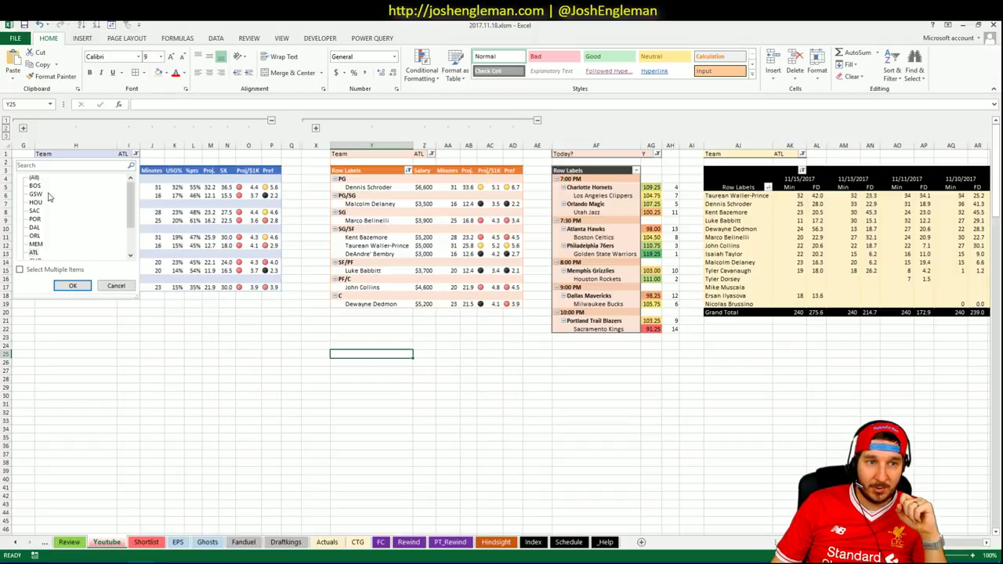
left_click(71, 286)
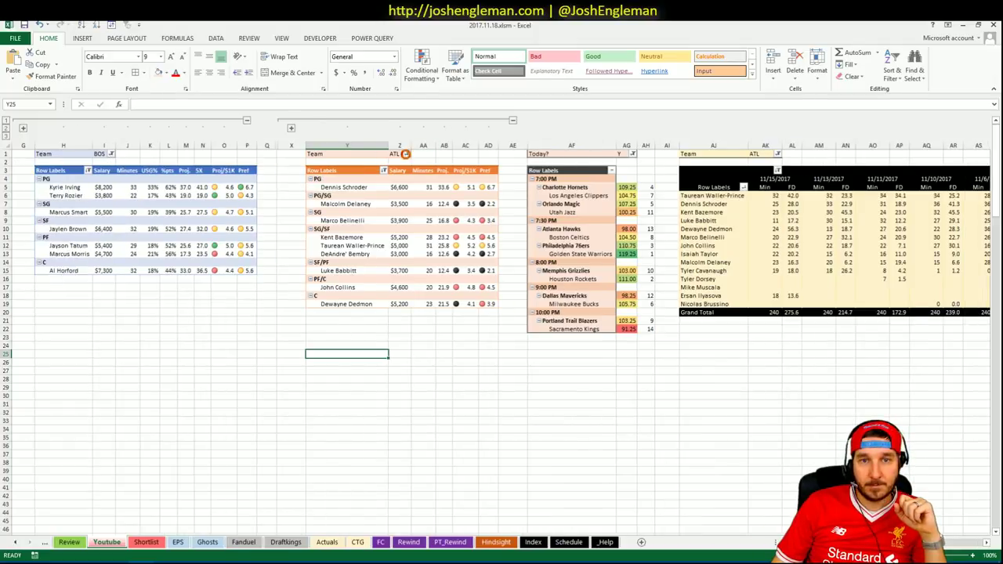
left_click(407, 153)
left_click(306, 186)
left_click(343, 285)
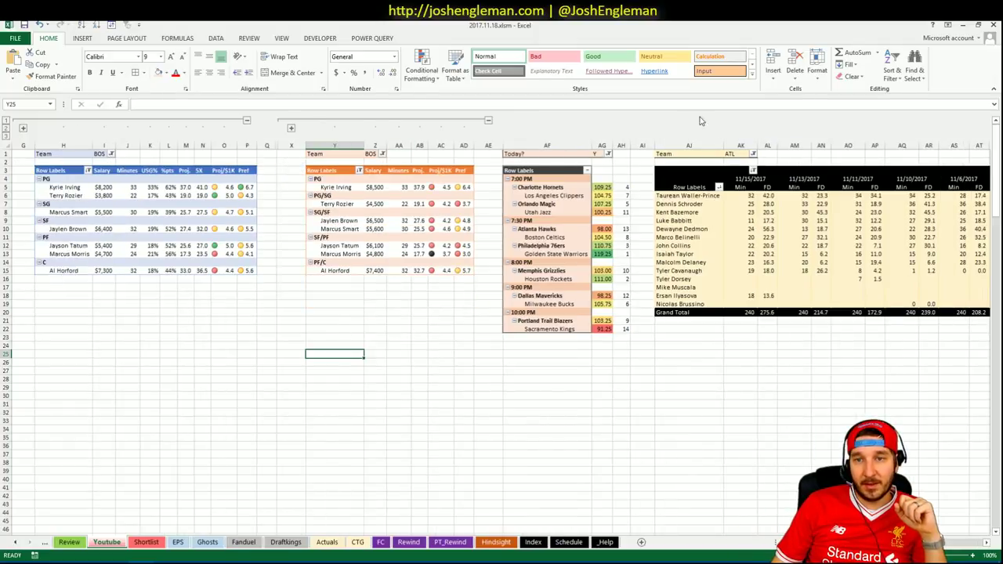
- Set the game log pivot table's Team filter to BOS only
left_click(752, 153)
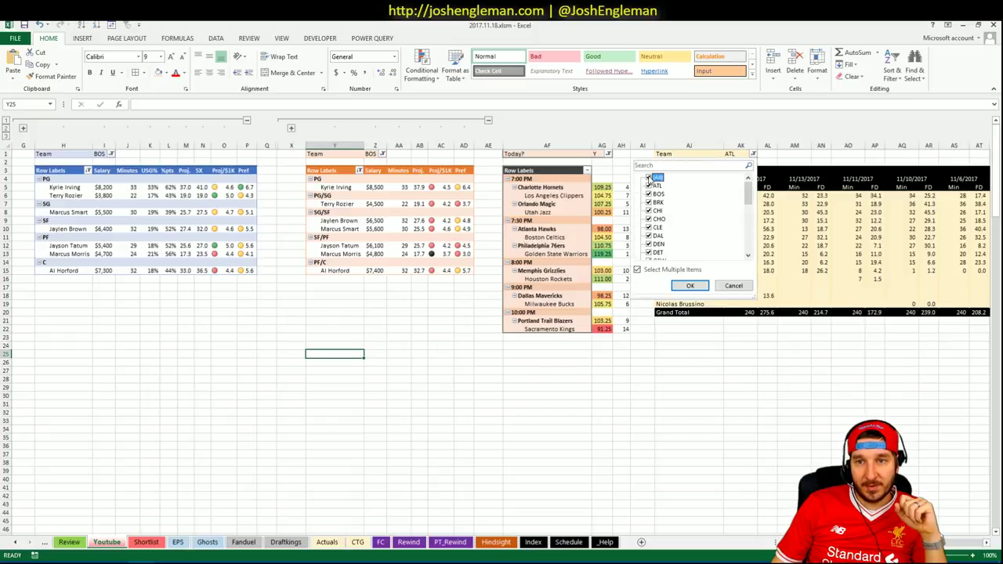
left_click(649, 178)
left_click(649, 194)
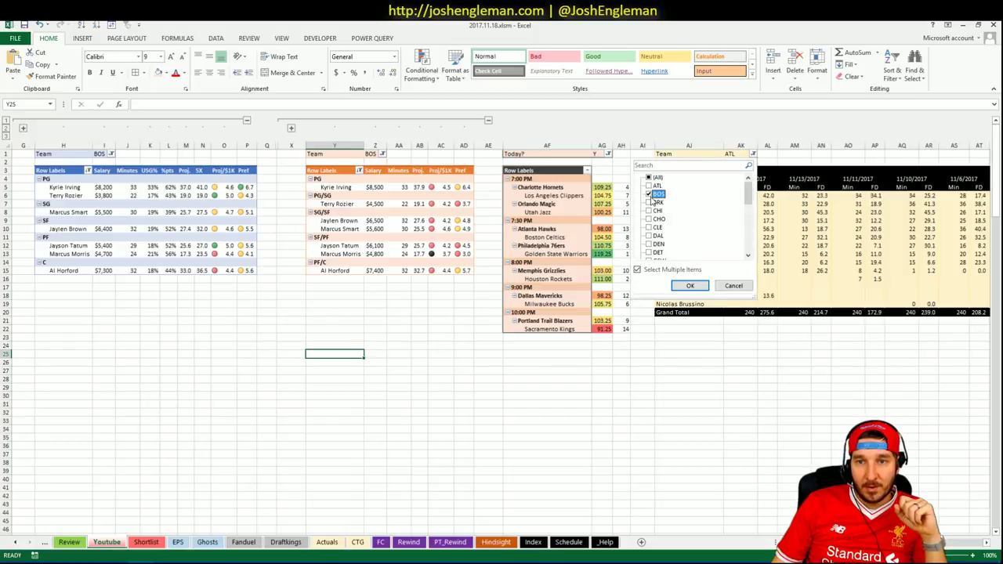
left_click(695, 286)
- Review the Boston Celtics tables and check the team's rank in the list of today's games
left_click(294, 362)
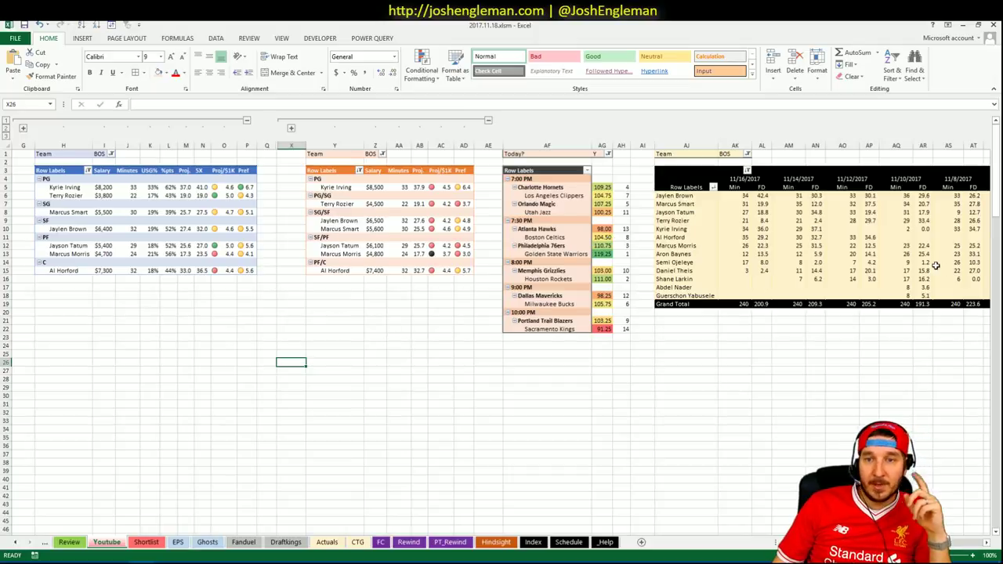
left_click(627, 237)
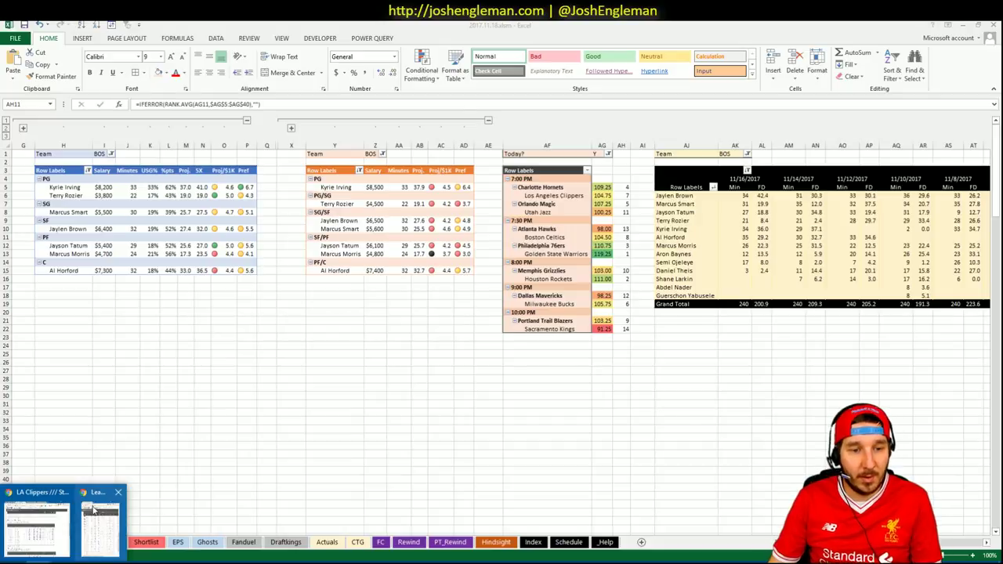
- Switch to the Cleaning the Glass browser windows and open the Boston Celtics team page by searching for the team
left_click(93, 511)
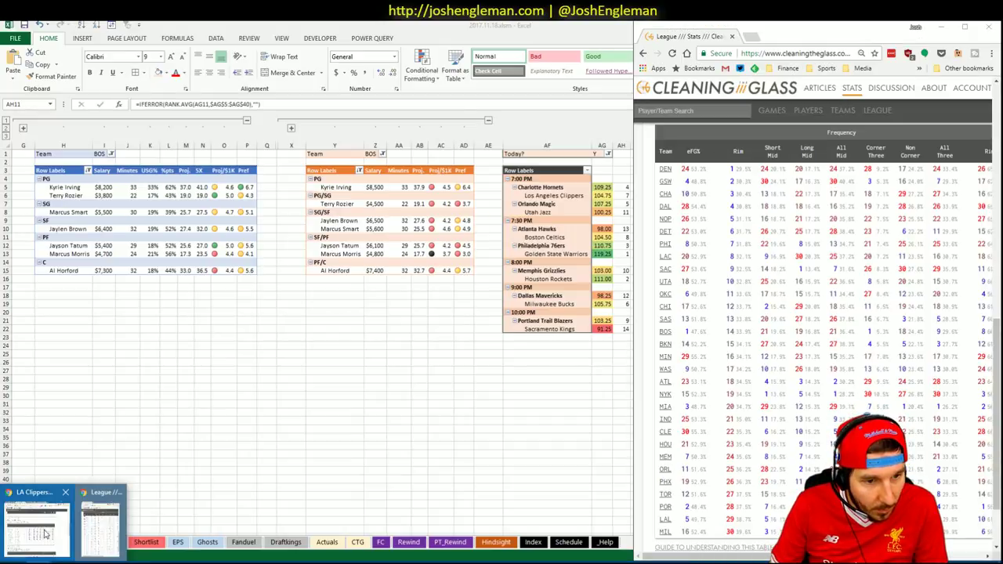
left_click(45, 533)
left_click(87, 111)
type("celtics")
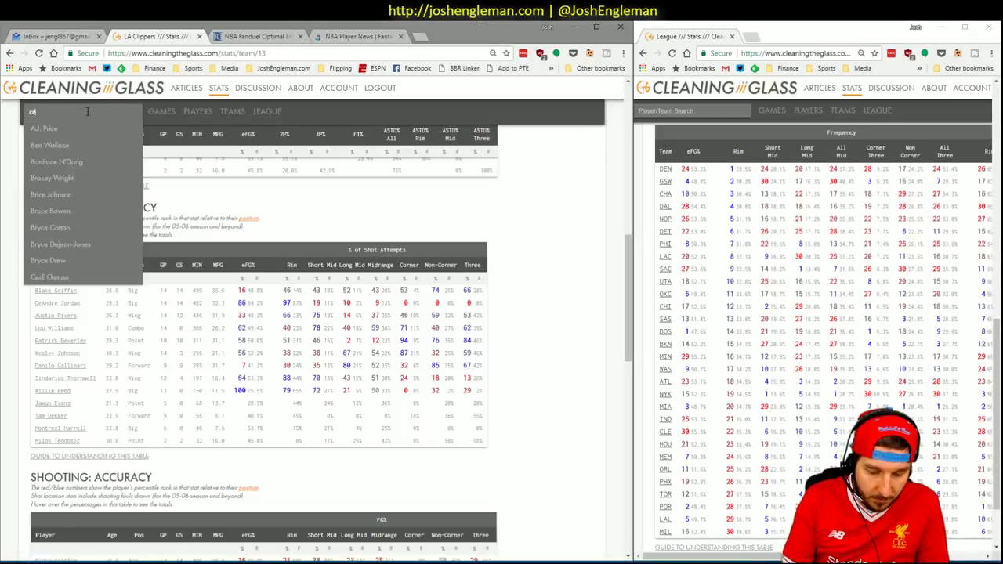
left_click(88, 129)
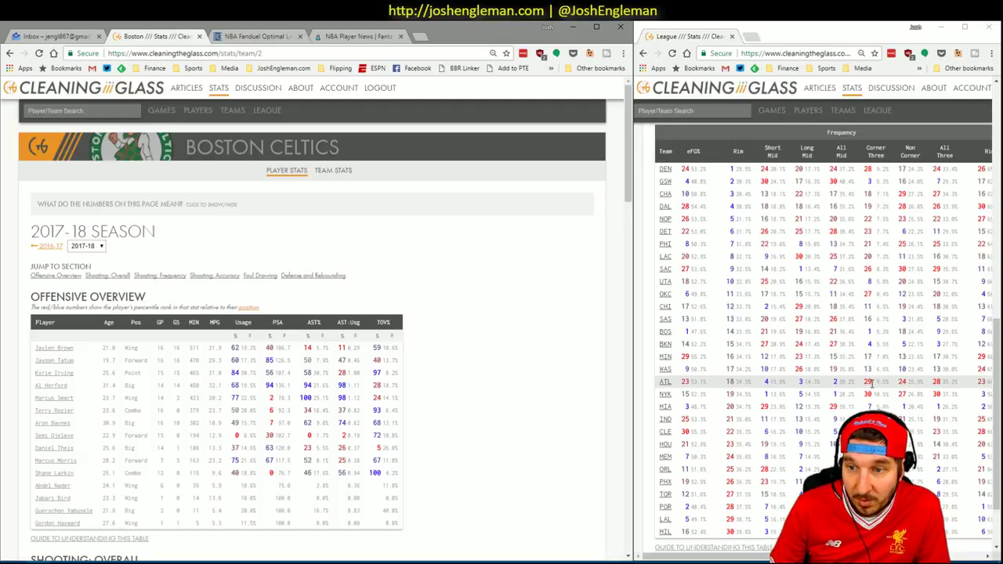
- Examine the Celtics players' Shooting: Overall and Shooting: Frequency tables alongside the league shot frequency table
scroll(503, 386, "down", 5)
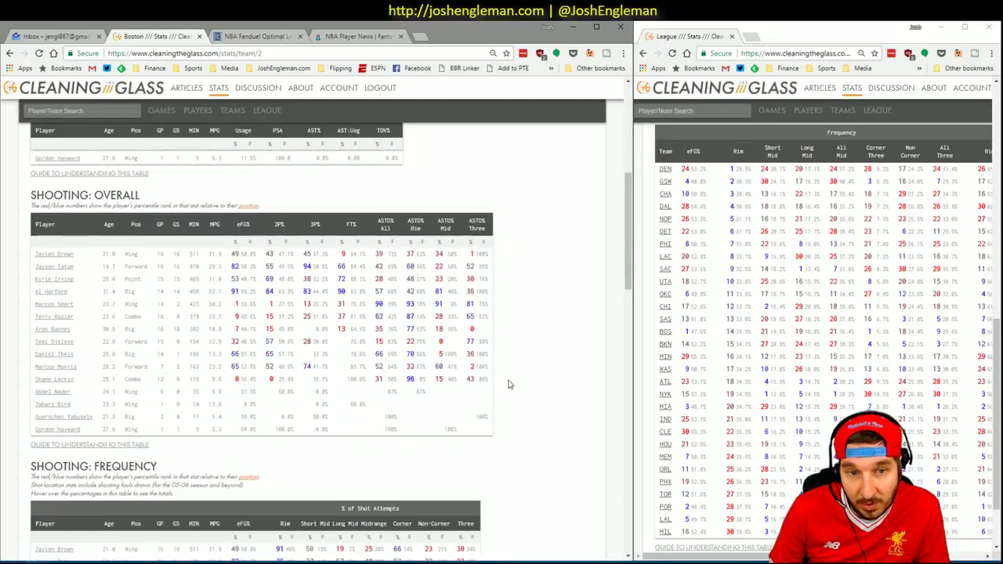
scroll(509, 382, "down", 5)
scroll(502, 379, "up", 1)
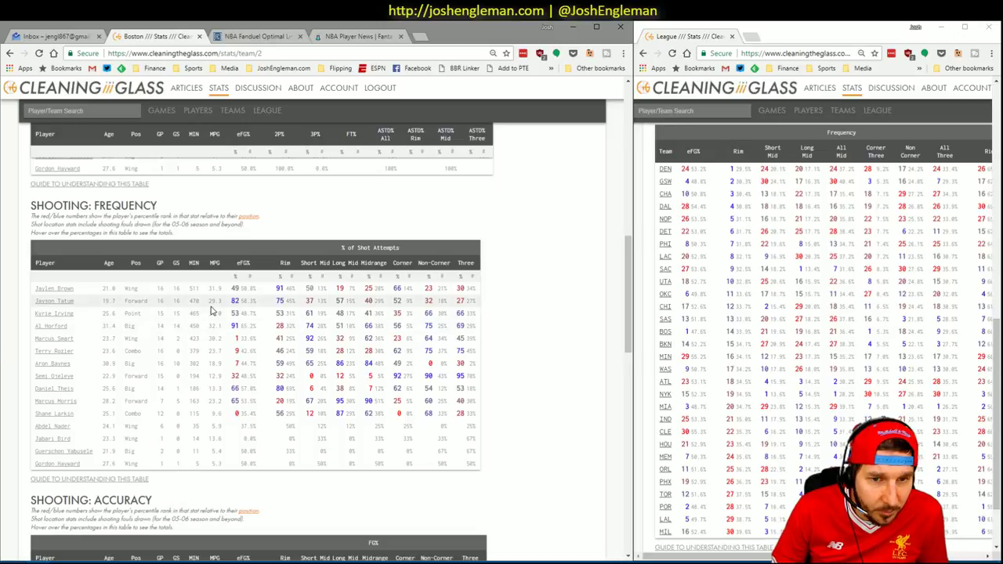
mouse_move(472, 324)
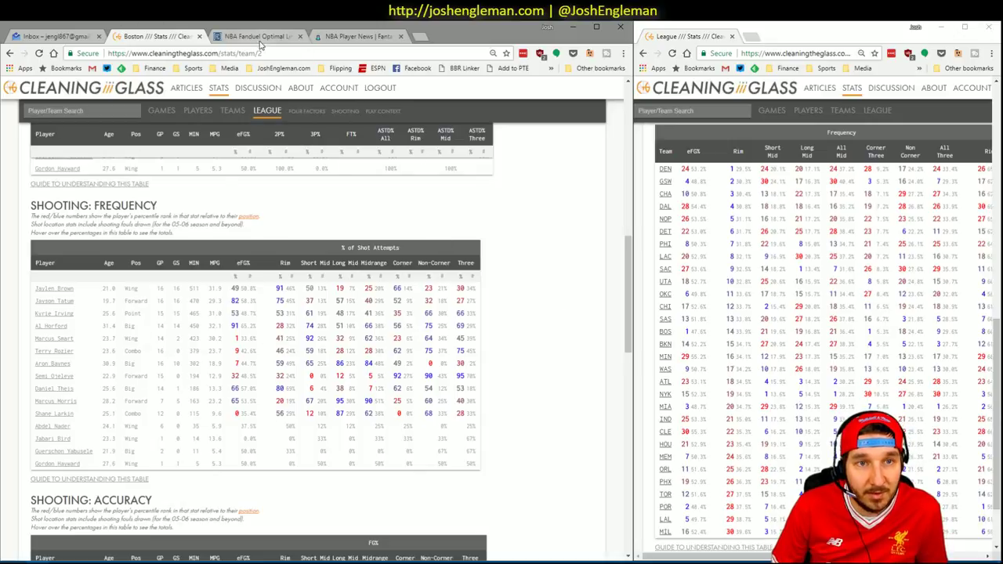
- Return to the Excel workbook and filter the blue and orange projection pivot tables to team PHI
key("alt+Tab")
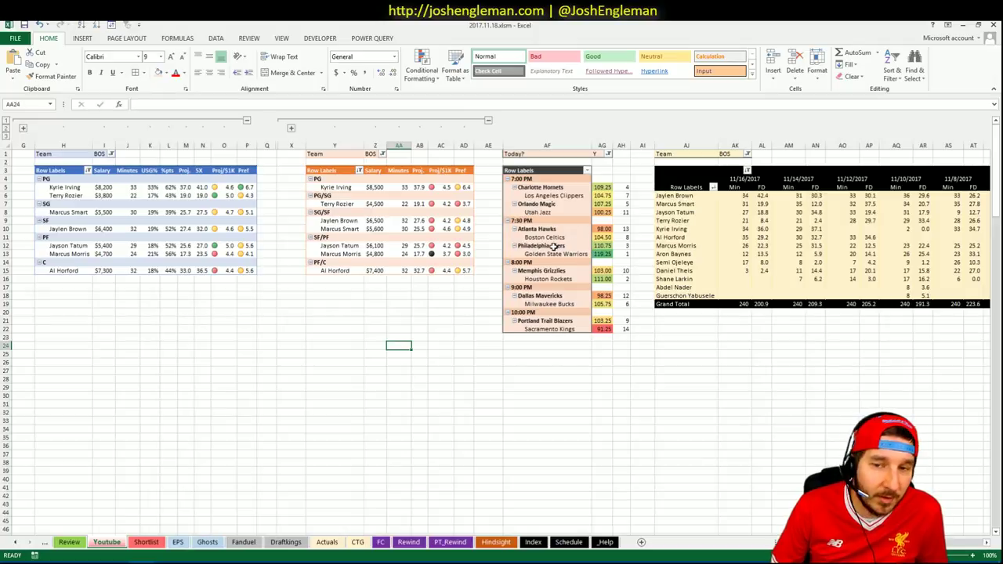
left_click(111, 154)
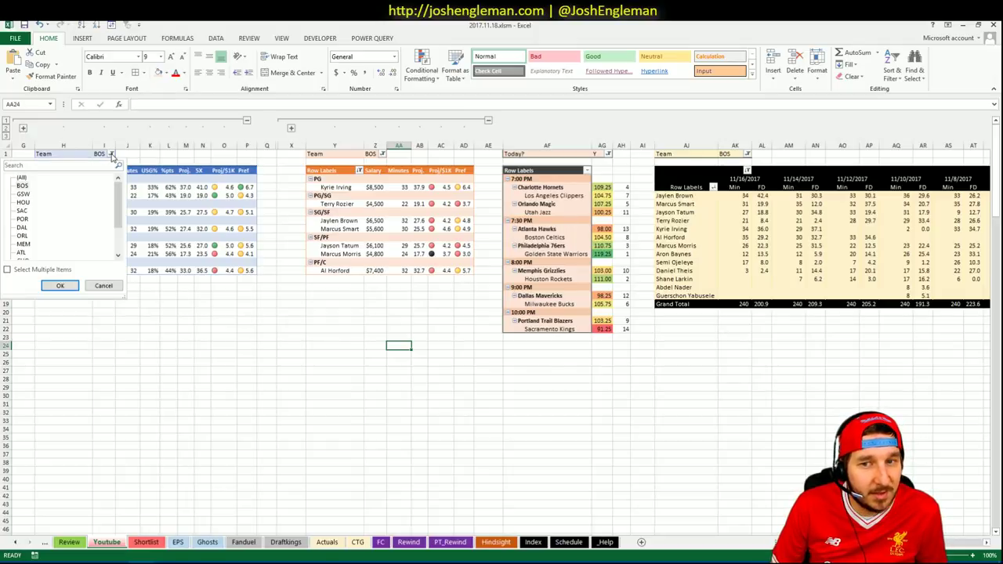
left_click(117, 245)
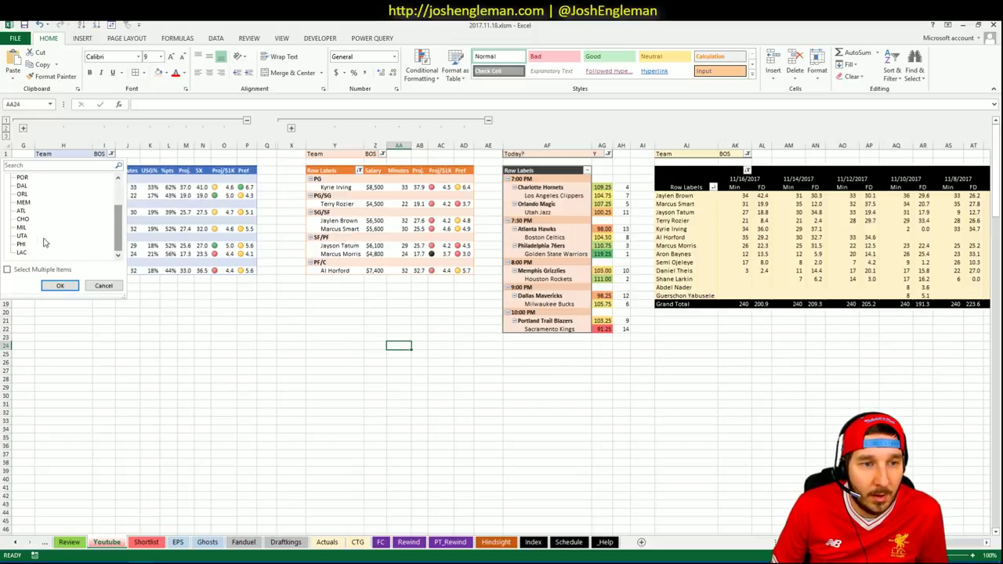
left_click(24, 244)
left_click(59, 285)
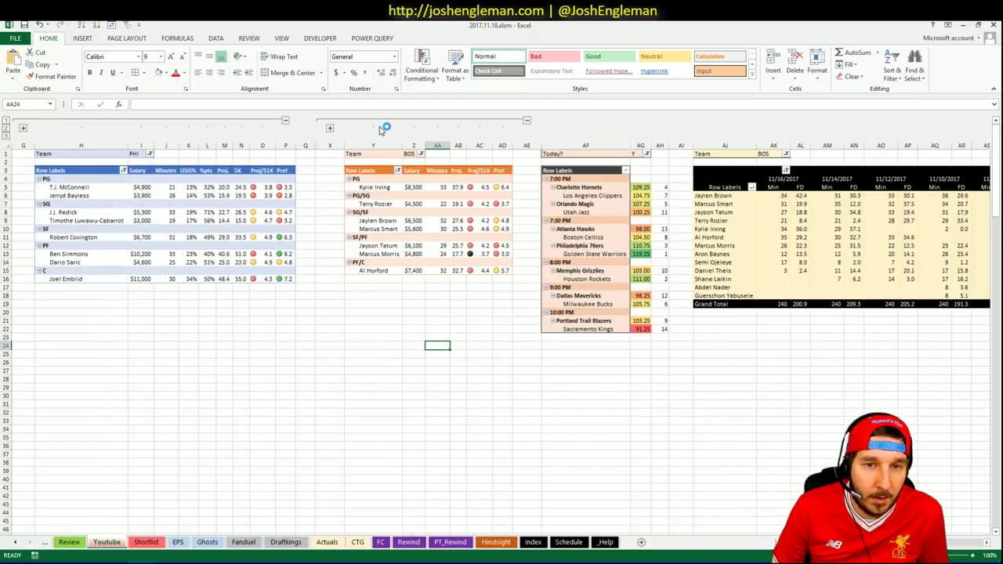
left_click(422, 154)
left_click(417, 205)
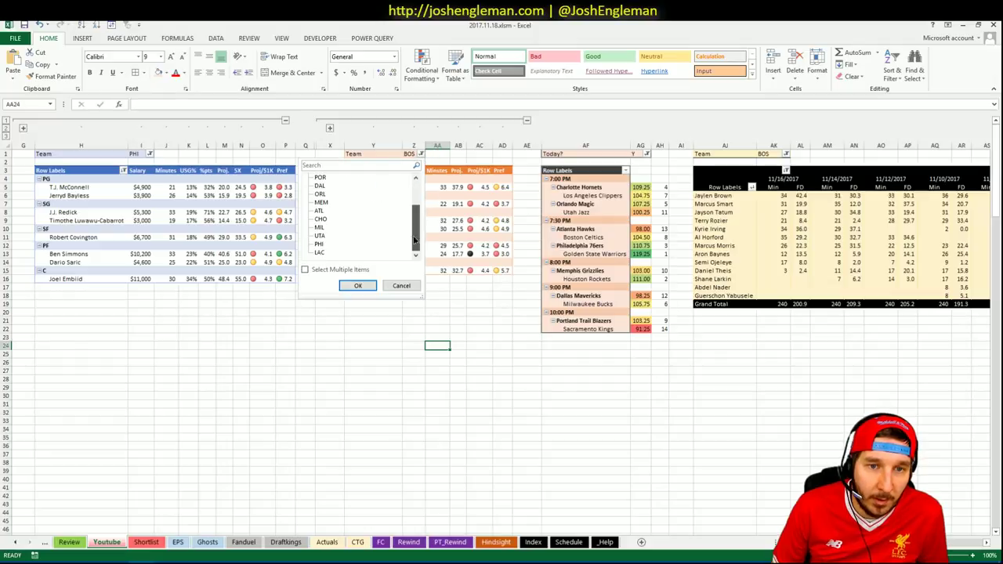
left_click(321, 244)
left_click(356, 286)
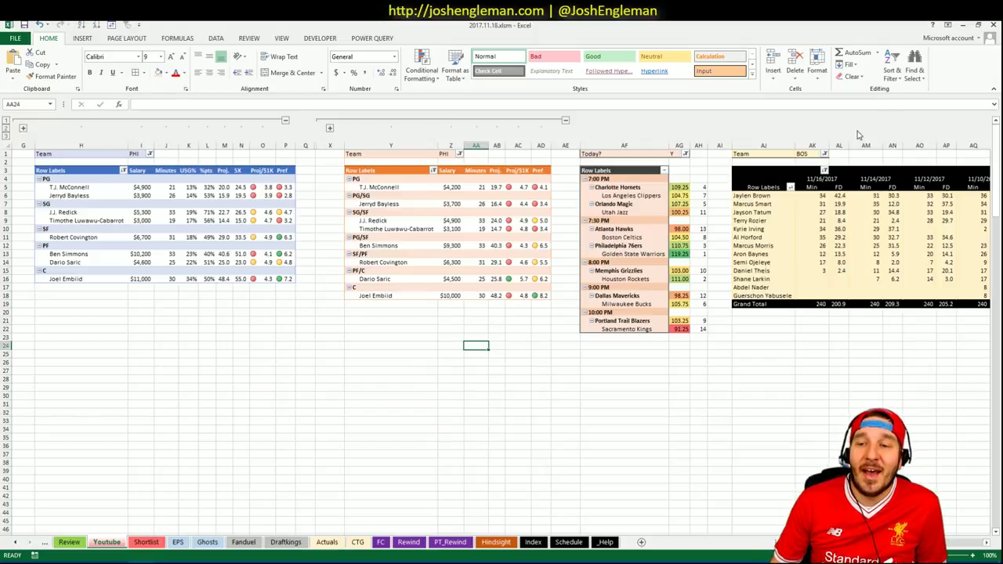
- Set the game log pivot table's Team filter to PHI only, removing BOS
left_click(823, 155)
left_click(722, 195)
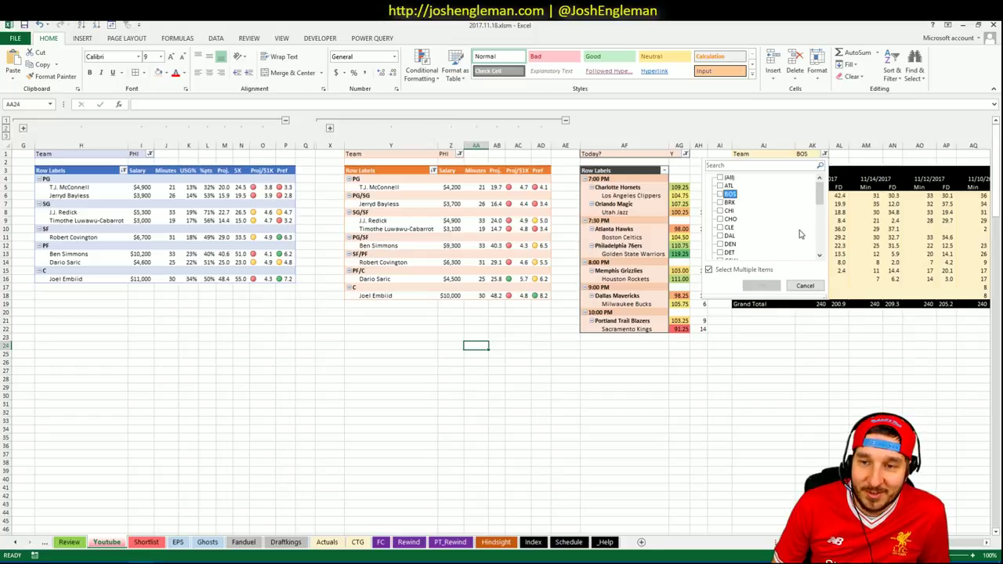
scroll(822, 246, "down", 6)
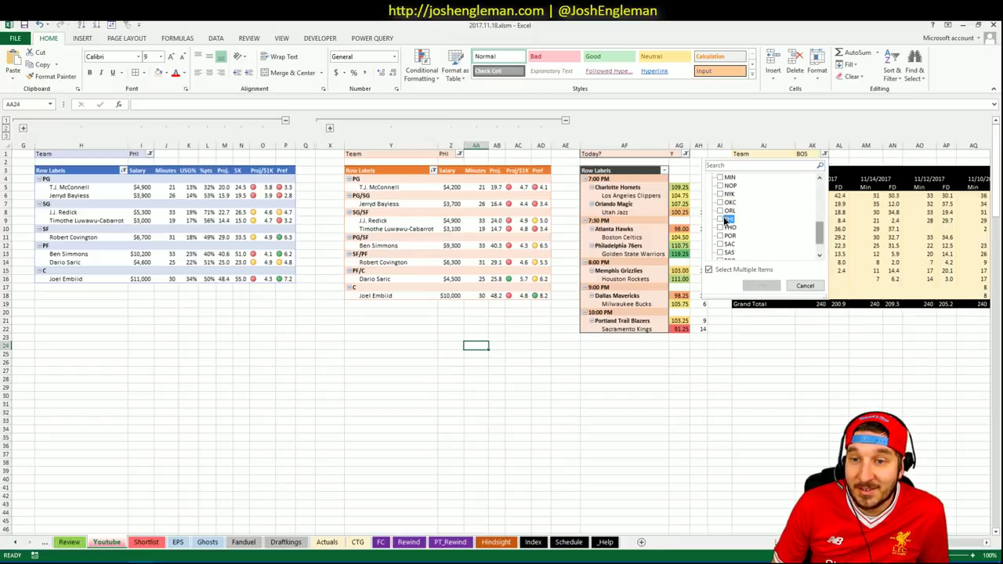
left_click(721, 220)
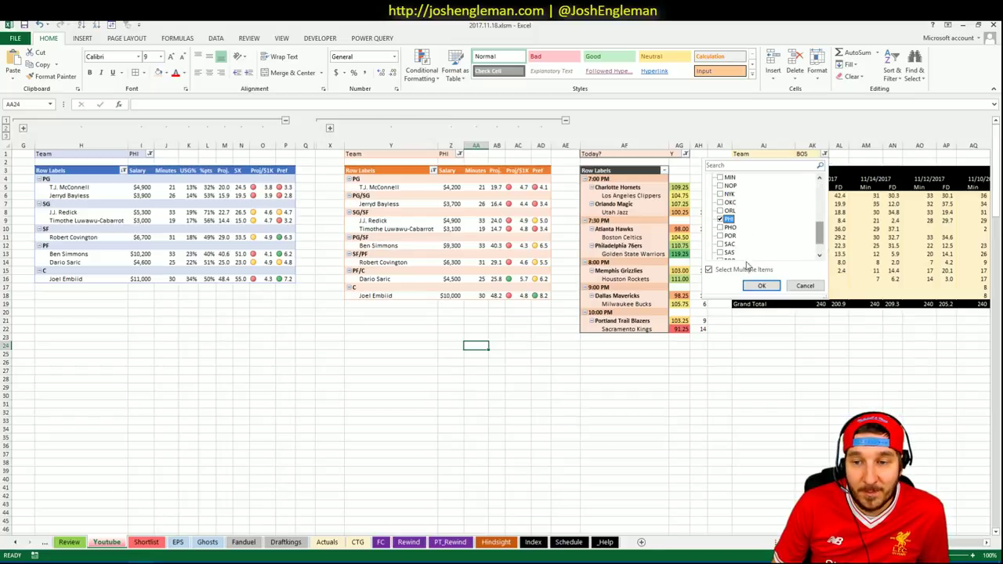
left_click(761, 285)
- Examine Joel Embiid's 11/15/2017 FD score in the game log and Ben Simmons's row in the blue projection table
left_click(799, 361)
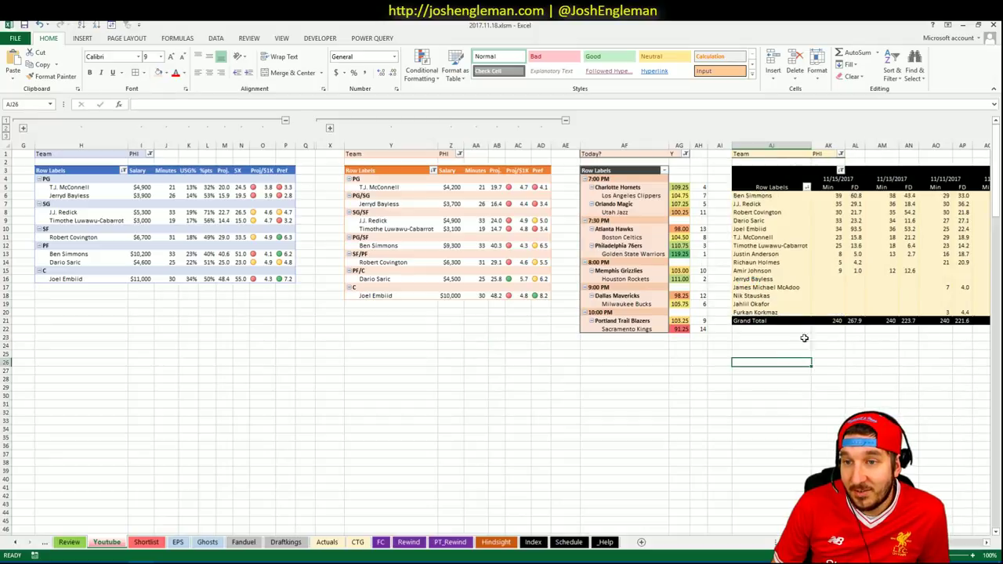
left_click(854, 228)
mouse_move(851, 319)
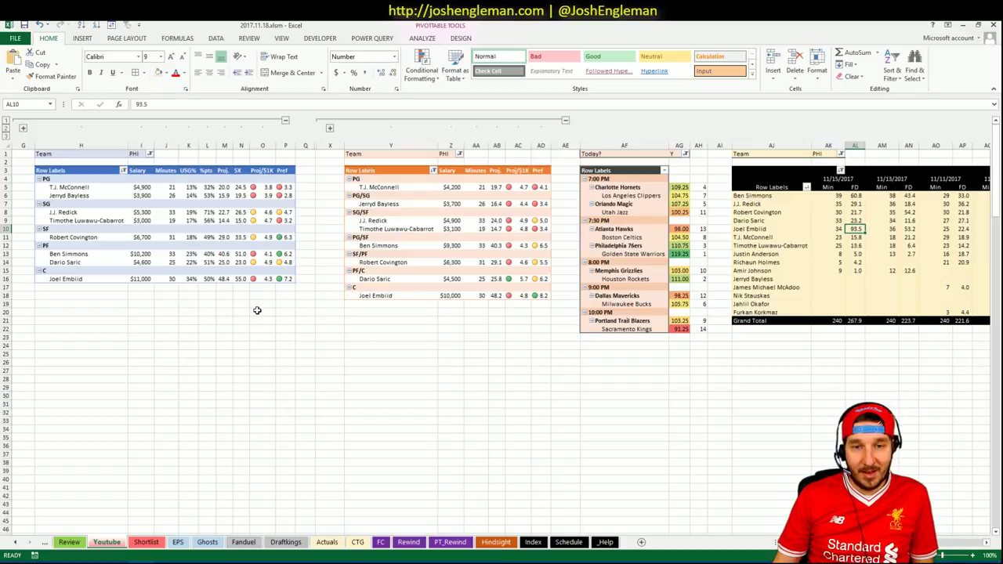
left_click(112, 295)
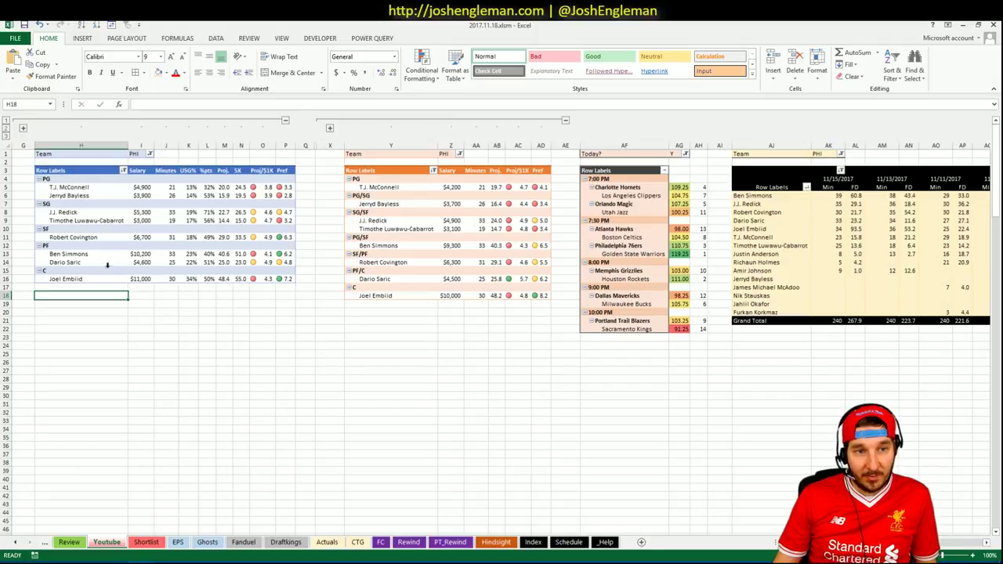
left_click(83, 256)
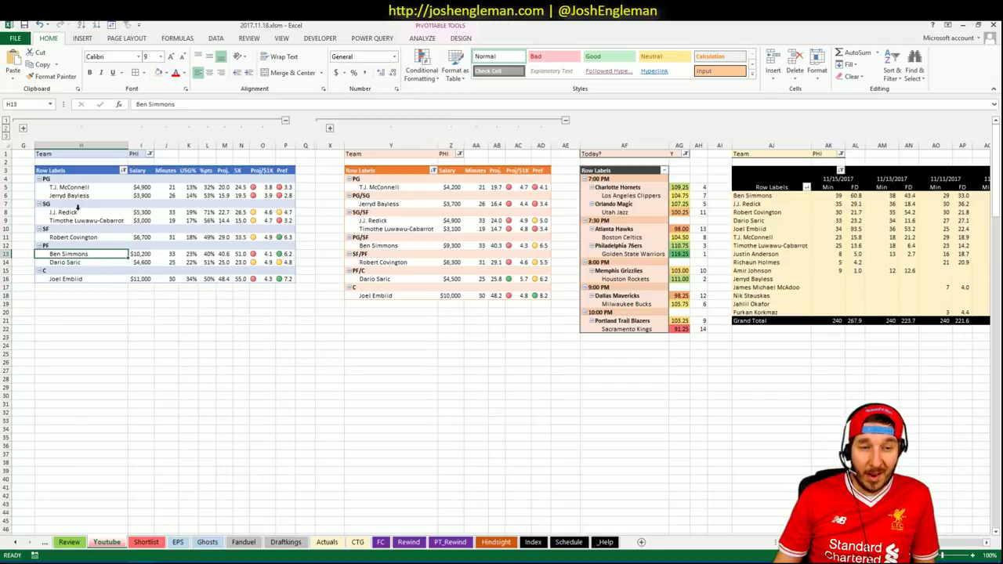
left_click(127, 362)
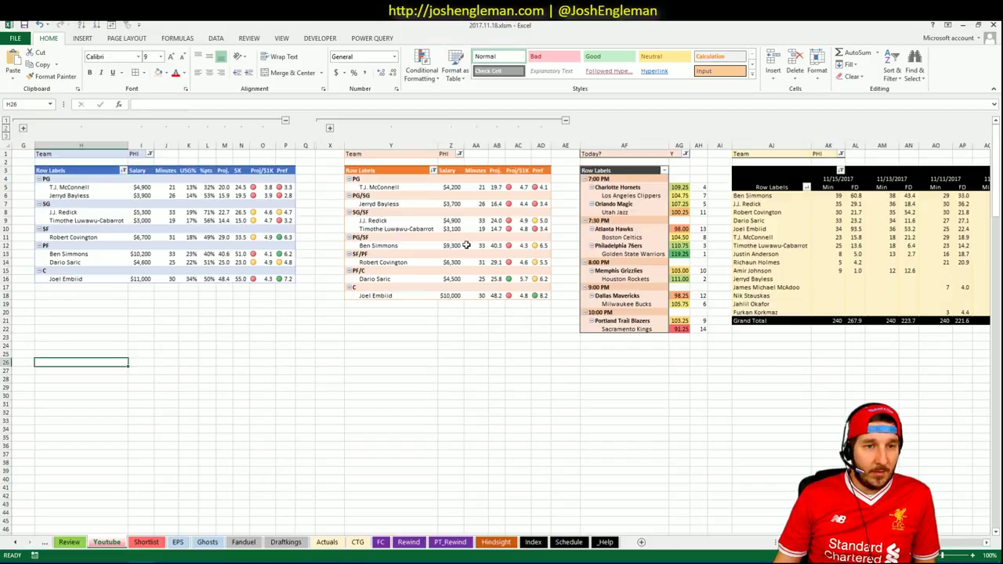
- Check the salaries of Ben Simmons and J.J. Redick in the orange projection table
left_click(458, 245)
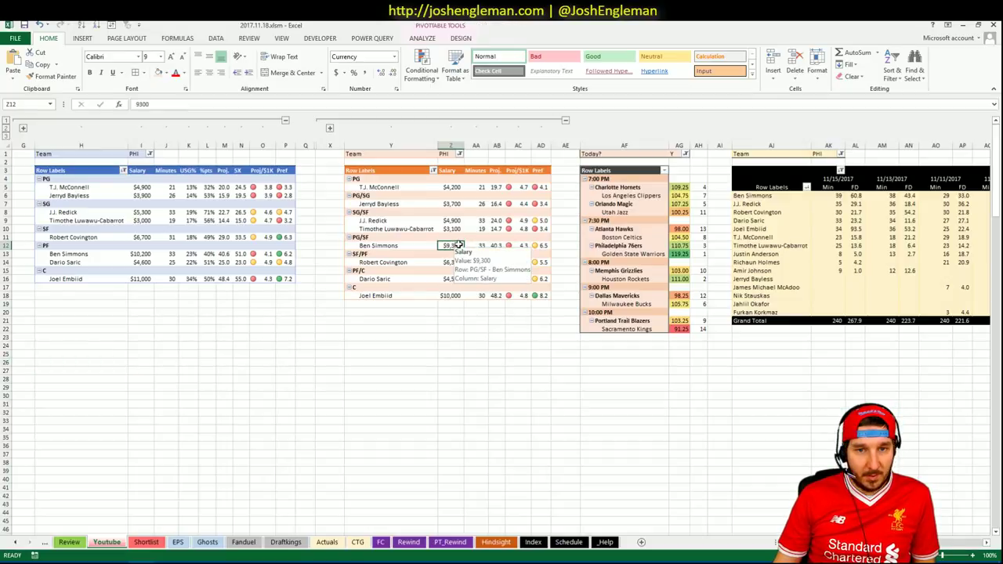
left_click(453, 221)
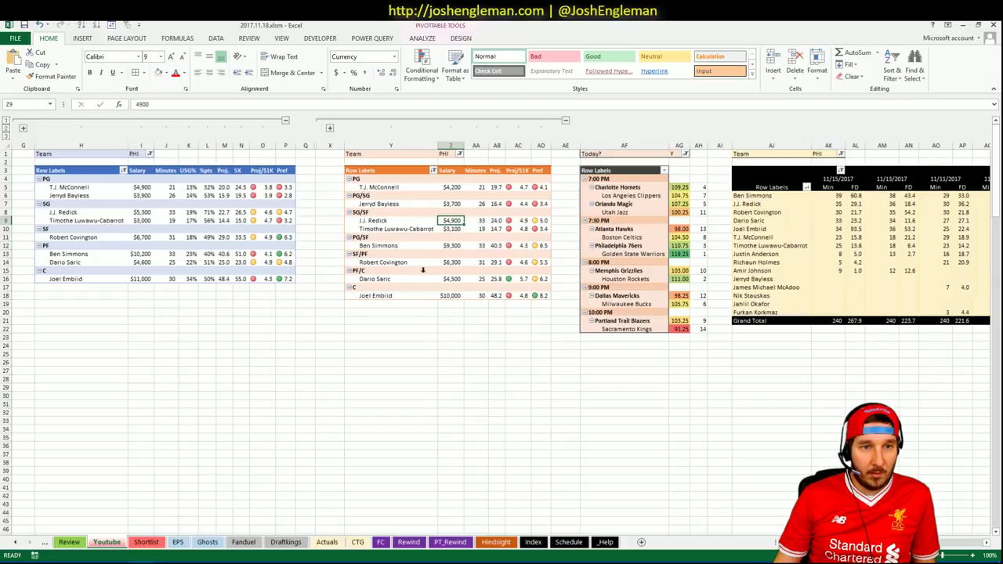
left_click(410, 318)
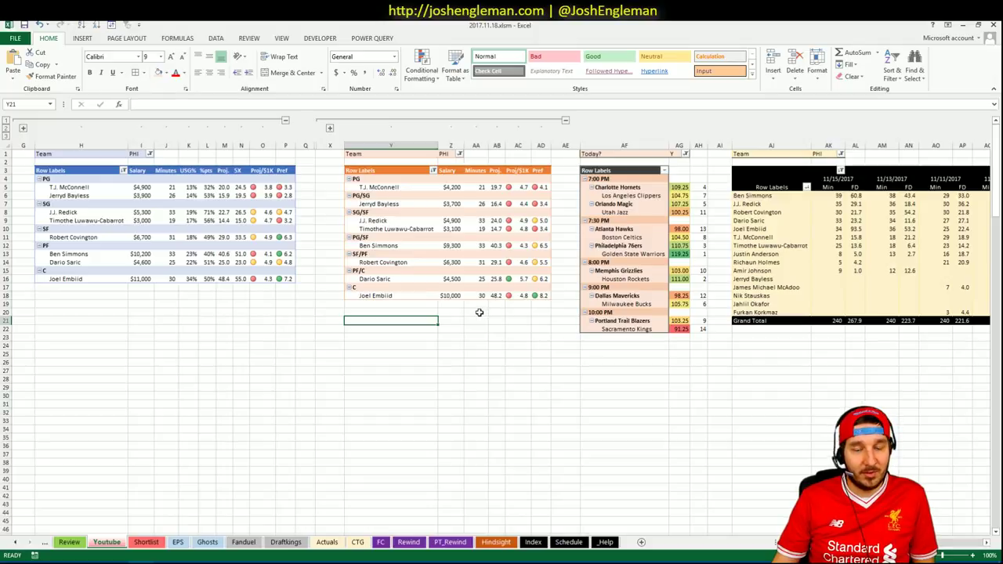
- Review the 76ers' minutes, usage, points share and projection columns in the blue table, down to Joel Embiid's row
left_click(262, 311)
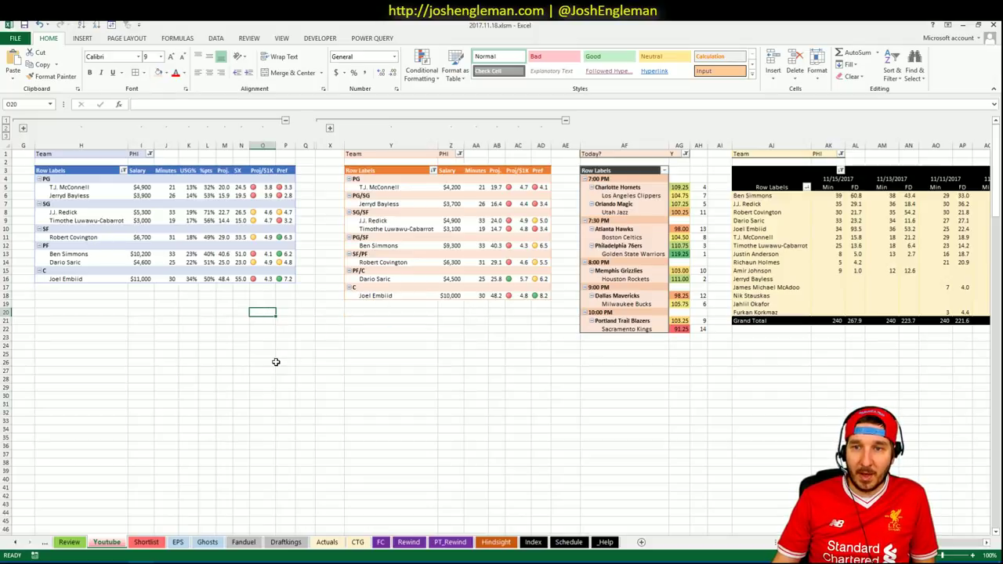
left_click(227, 297)
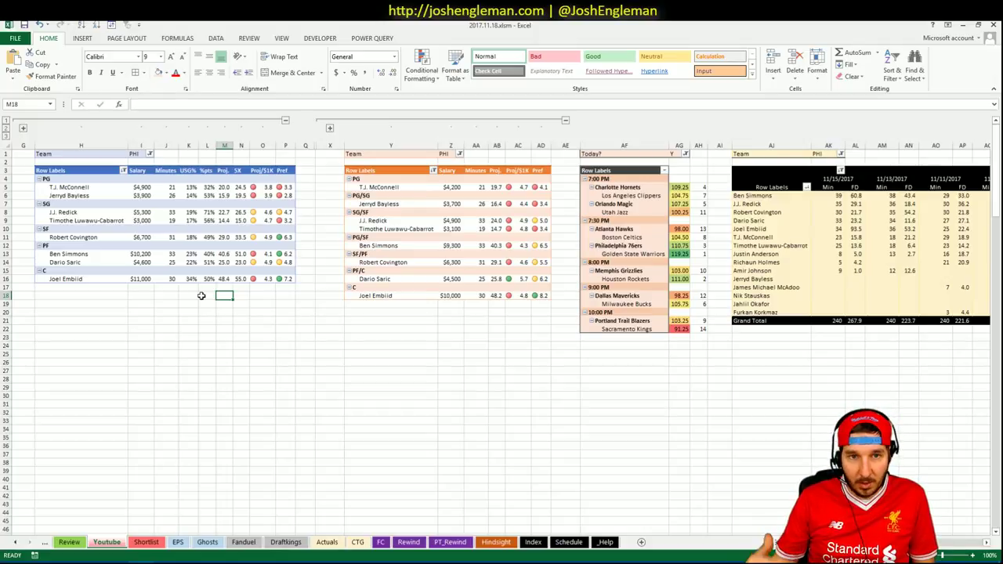
left_click(188, 296)
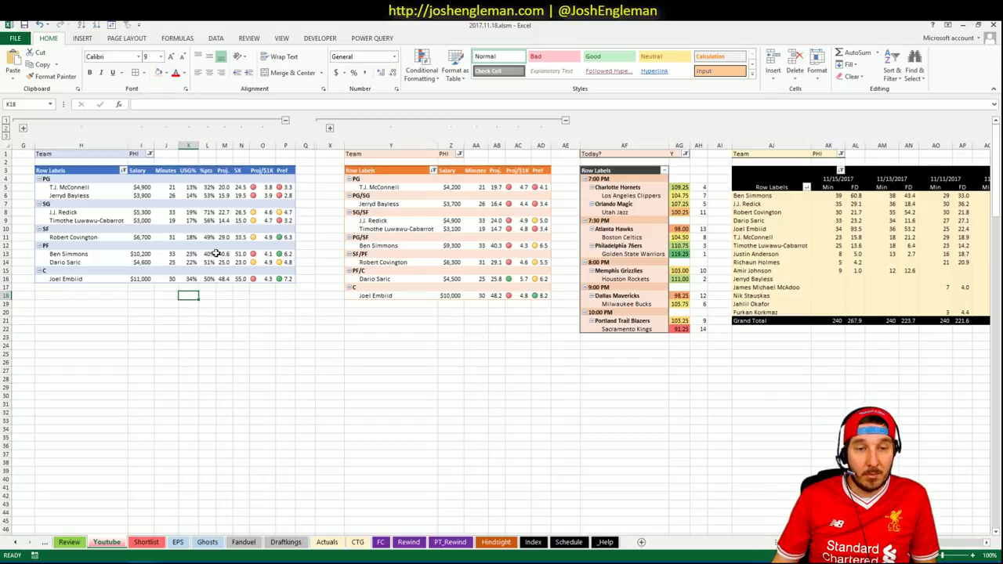
mouse_move(216, 254)
left_click(210, 303)
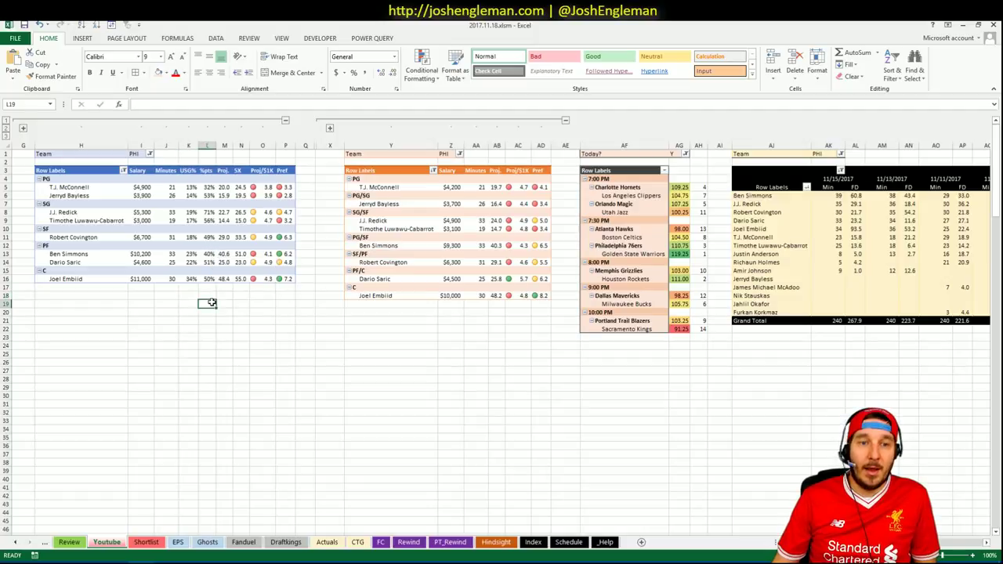
left_click(225, 302)
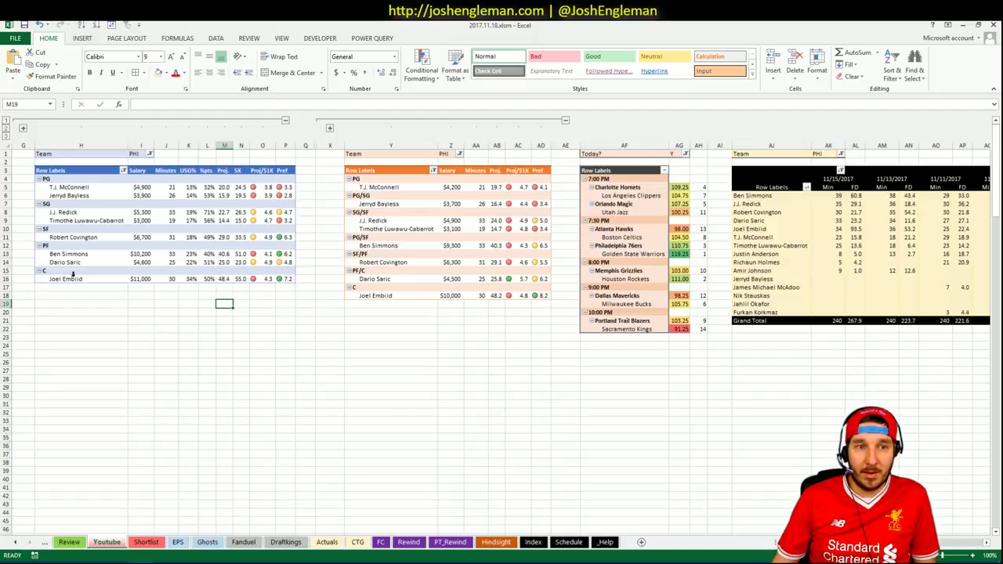
left_click(145, 309)
left_click(168, 297)
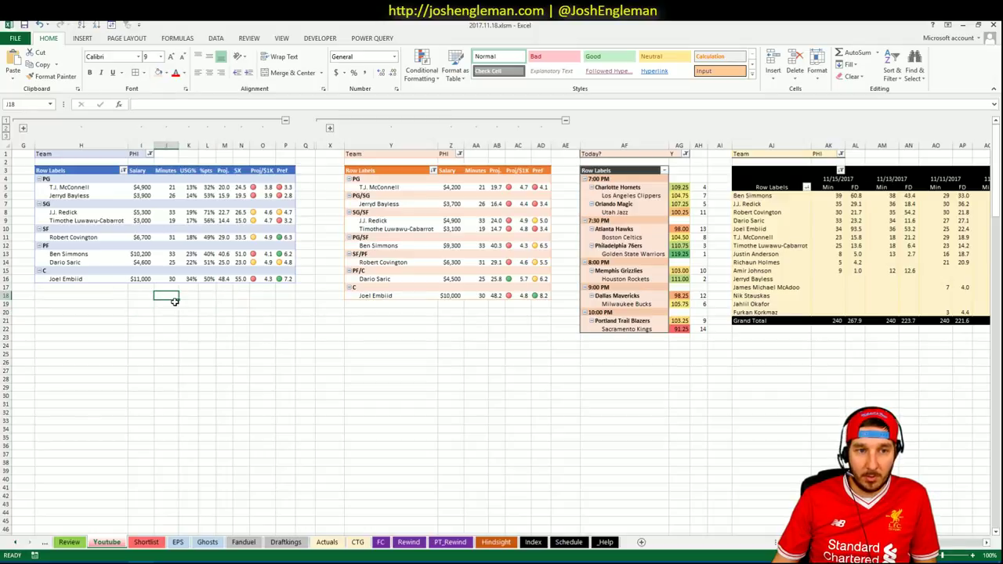
- Filter the blue and orange projection pivot tables to team GSW
left_click(150, 154)
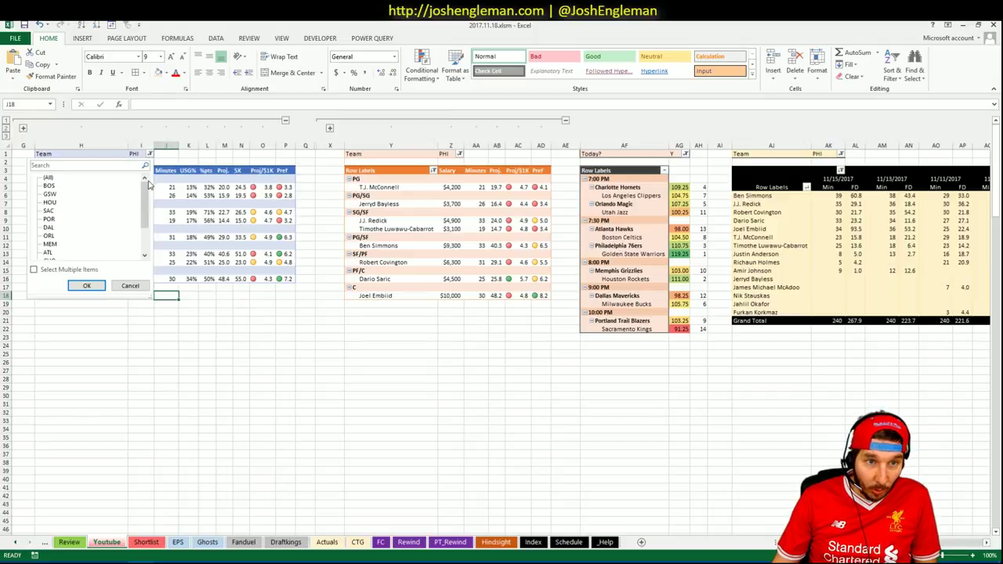
left_click(49, 195)
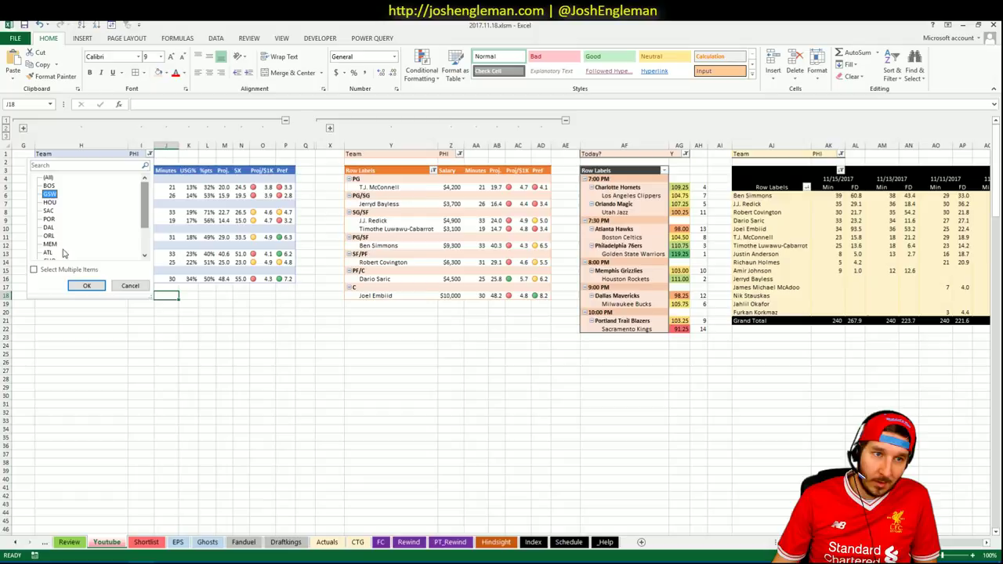
left_click(87, 285)
left_click(432, 153)
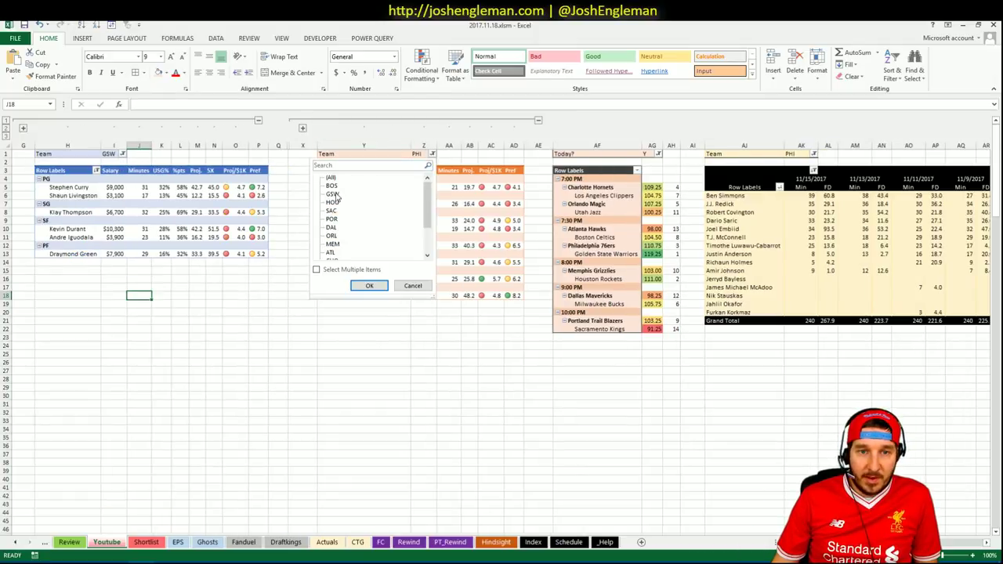
left_click(369, 286)
left_click(396, 279)
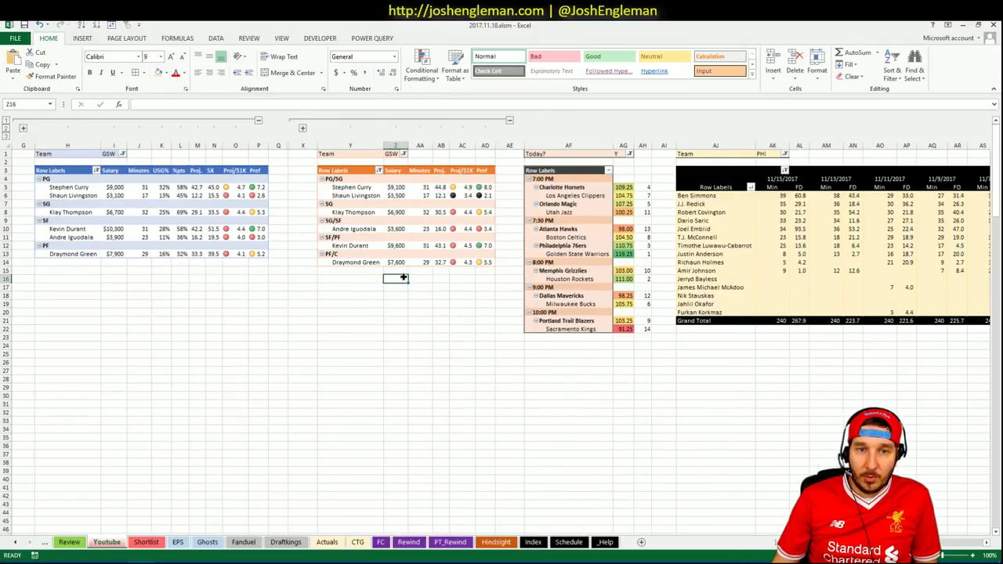
- Filter the game log pivot table to team GSW in place of PHI
left_click(786, 156)
scroll(726, 228, "down", 4)
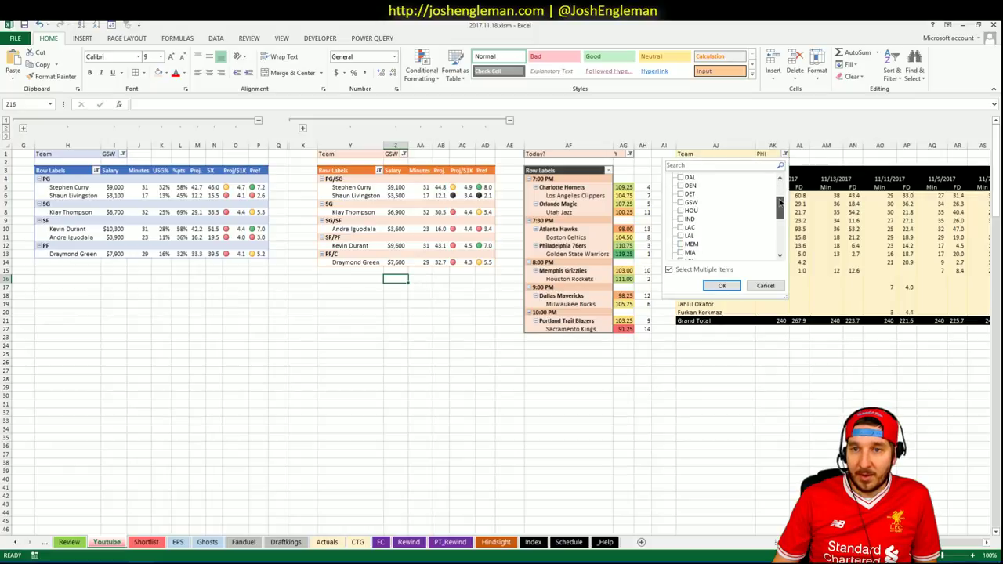
left_click(680, 245)
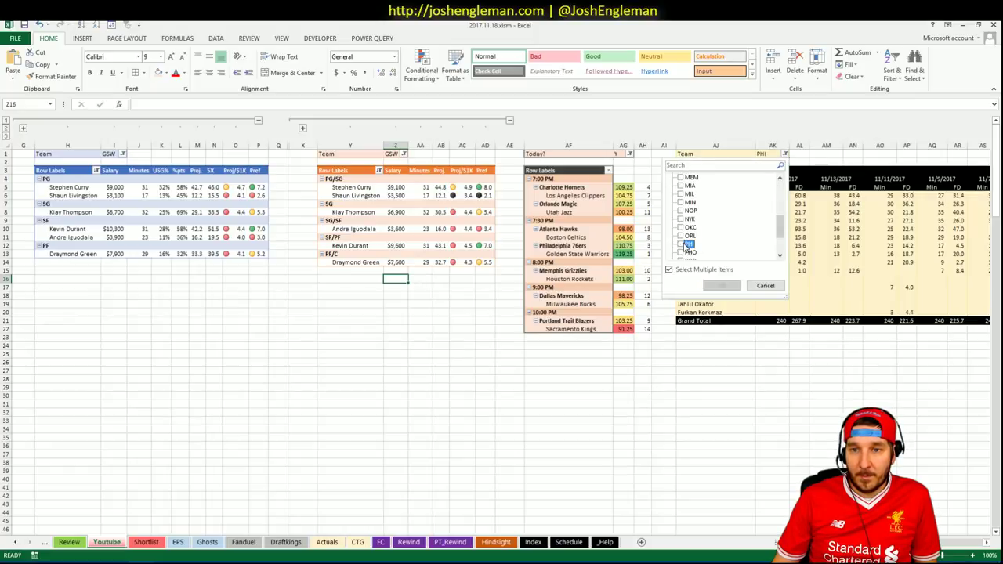
scroll(690, 231, "up", 3)
left_click(682, 211)
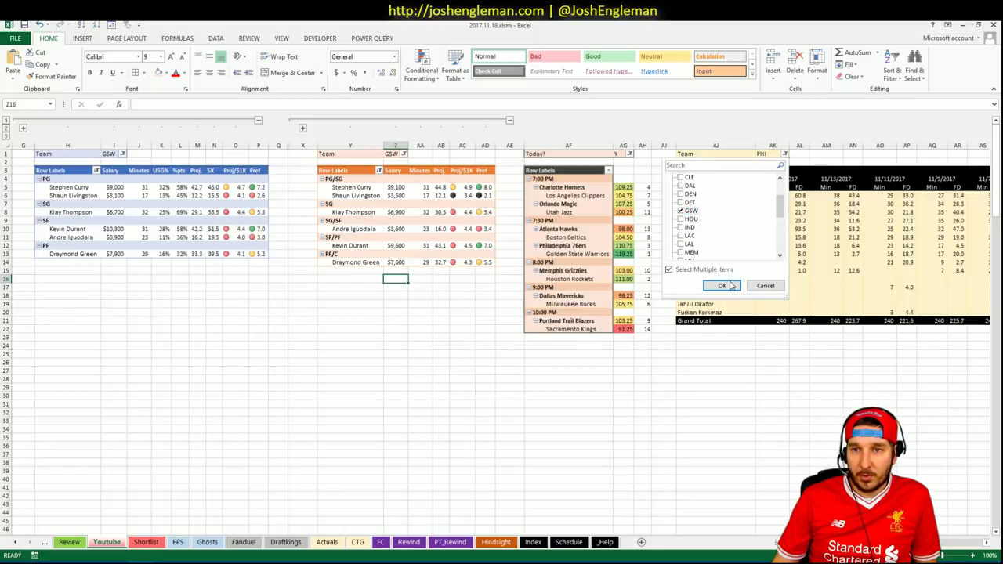
left_click(721, 285)
- Review the Warriors' salaries, minutes, usage and projections in the blue table, down to Draymond Green's row
left_click(414, 329)
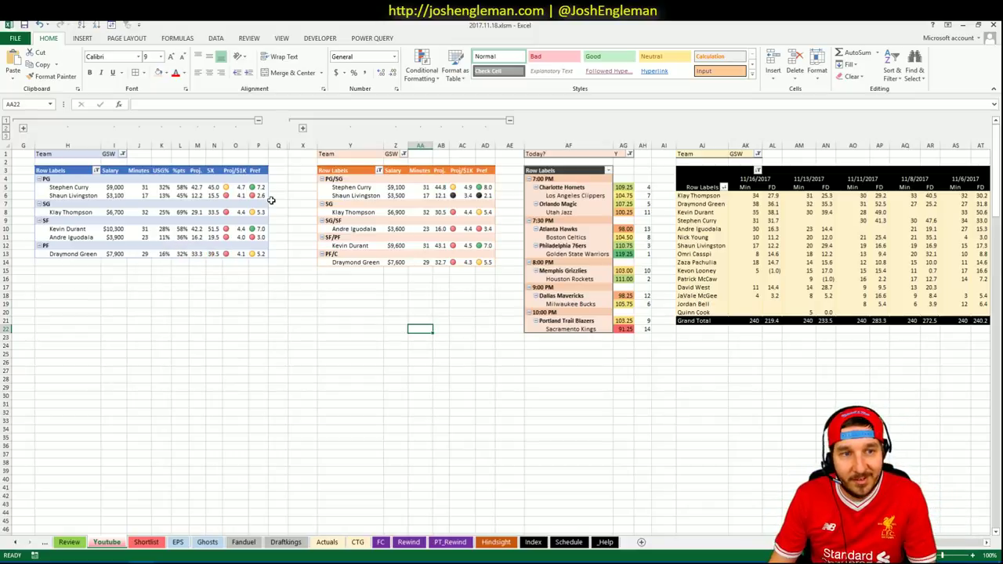
left_click(510, 343)
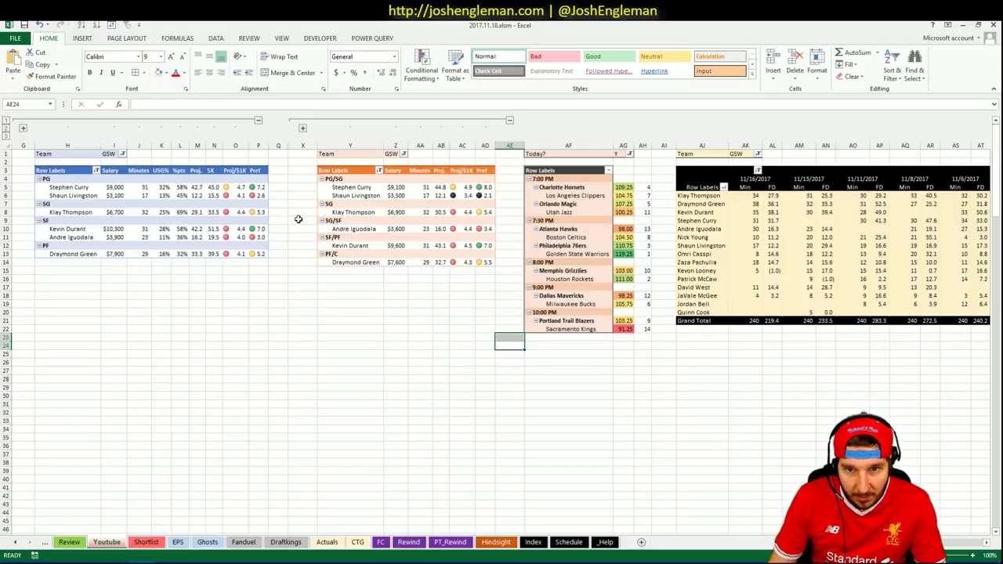
left_click(145, 278)
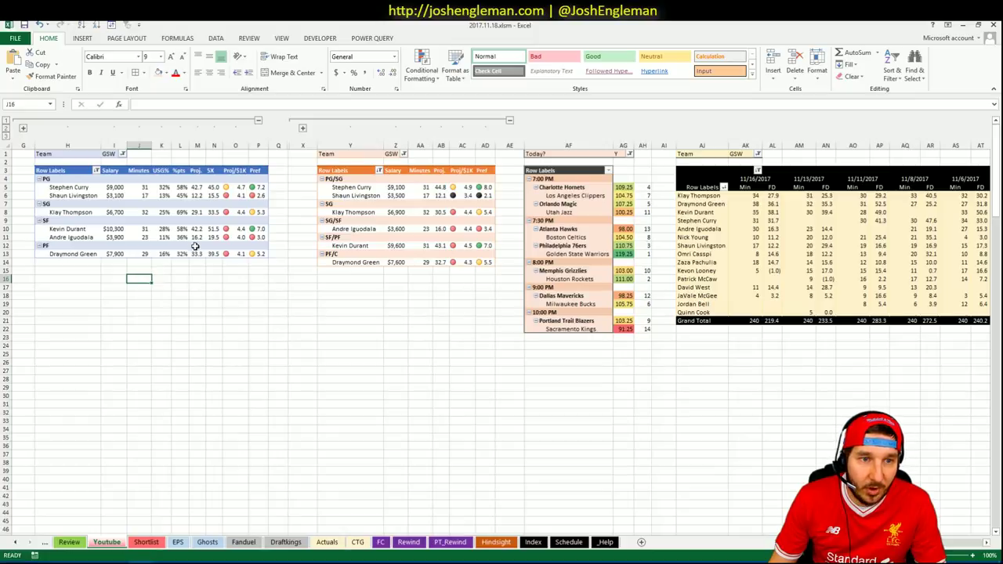
left_click(145, 271)
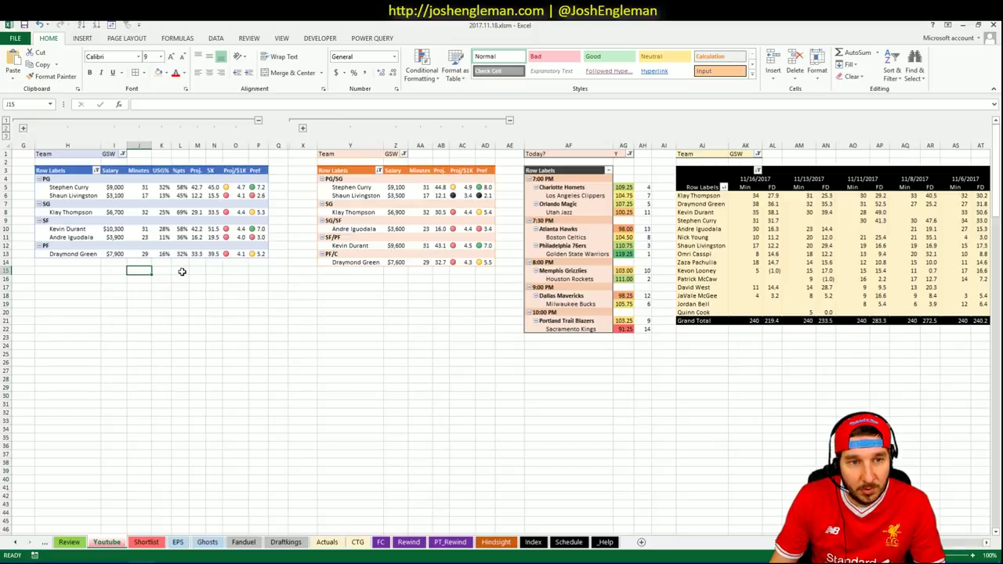
left_click(157, 270)
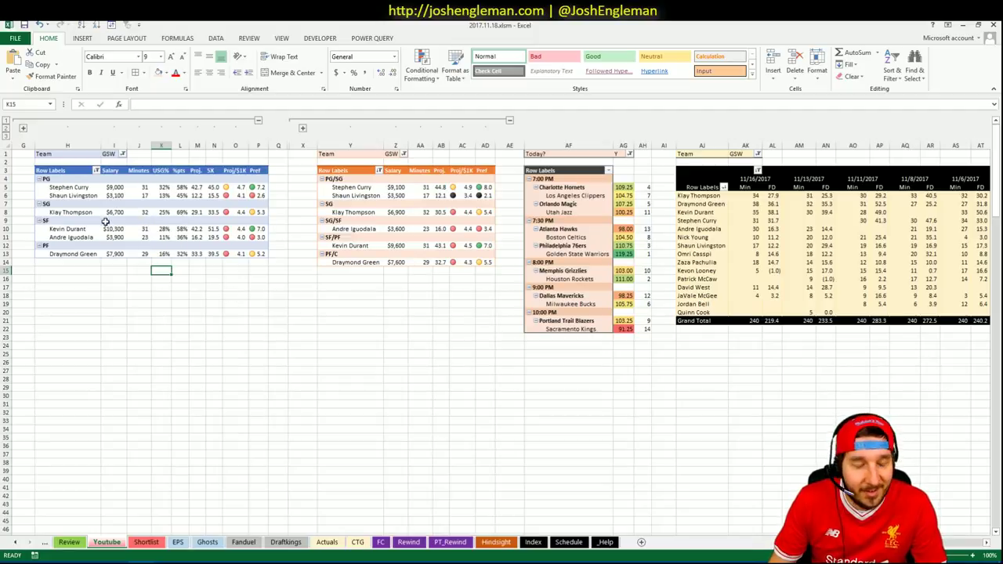
left_click(165, 254)
left_click(165, 287)
left_click(167, 270)
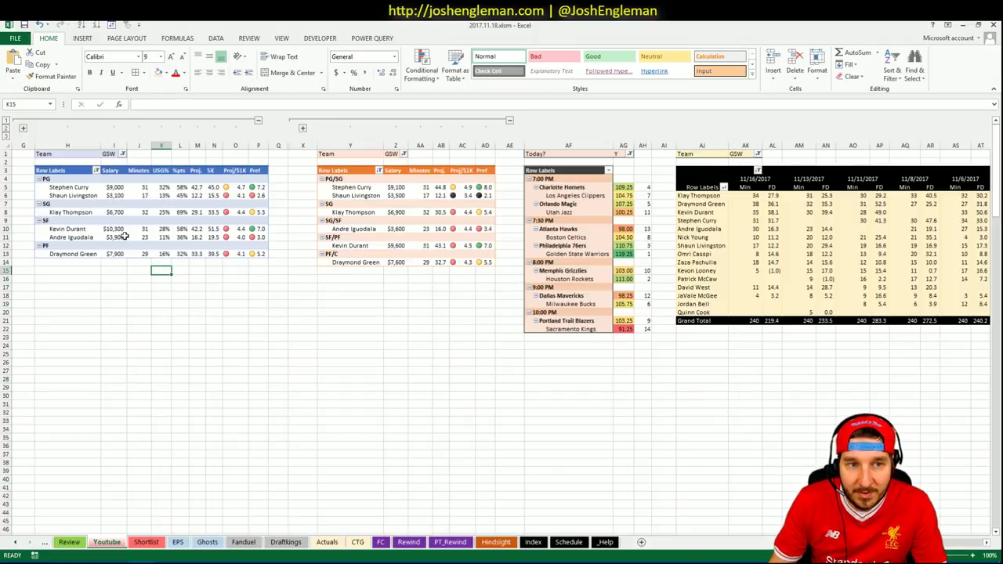
left_click(196, 271)
left_click(163, 269)
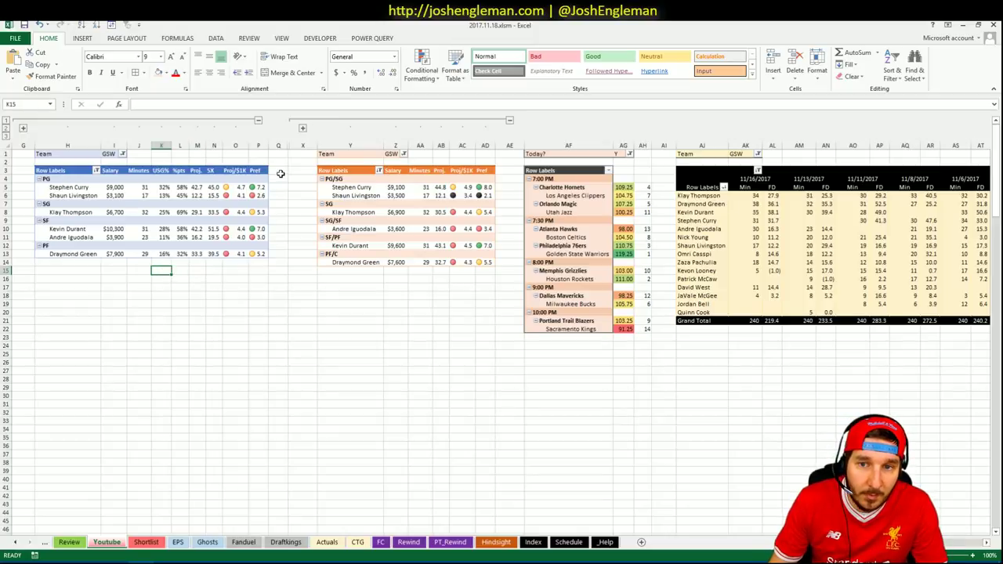
- Filter the blue and orange projection pivot tables to team MEM
left_click(122, 154)
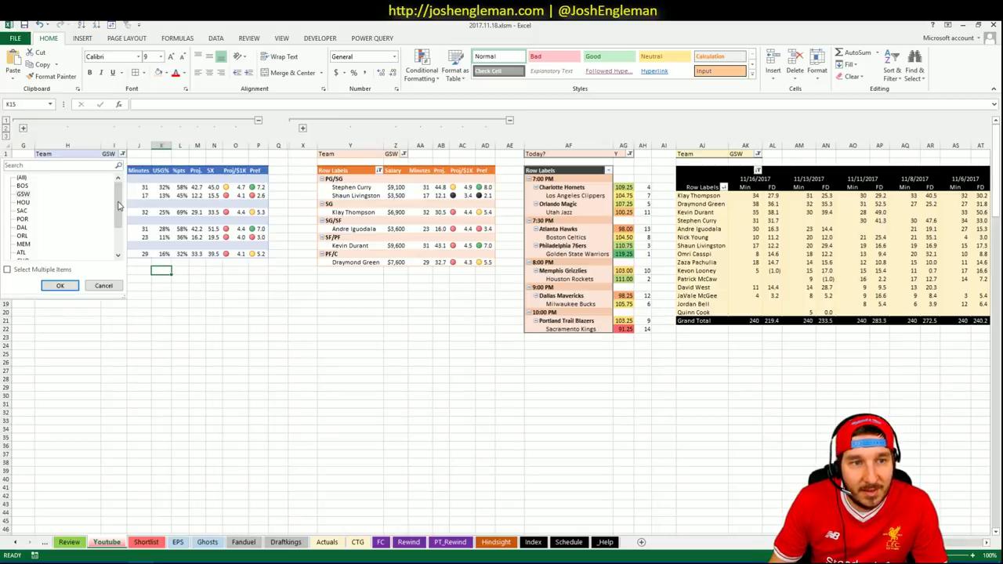
mouse_move(119, 206)
left_mouse_down()
mouse_move(119, 221)
mouse_move(119, 205)
left_mouse_up()
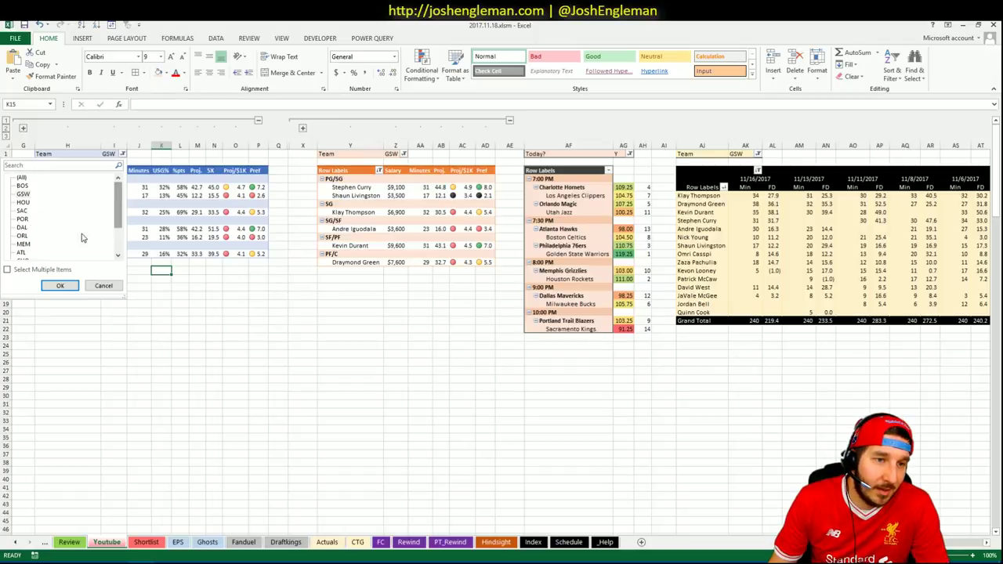
left_click(60, 286)
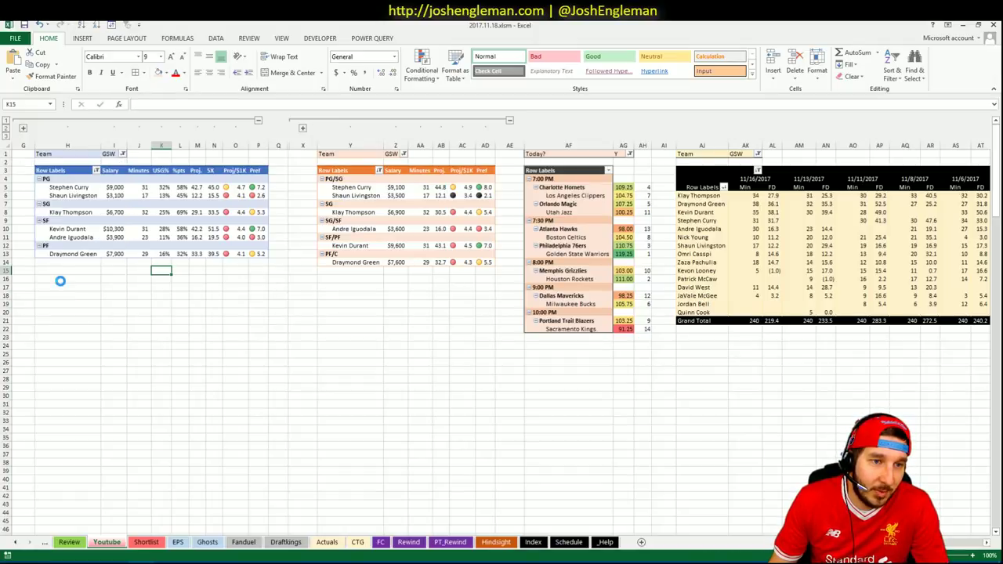
left_click(419, 153)
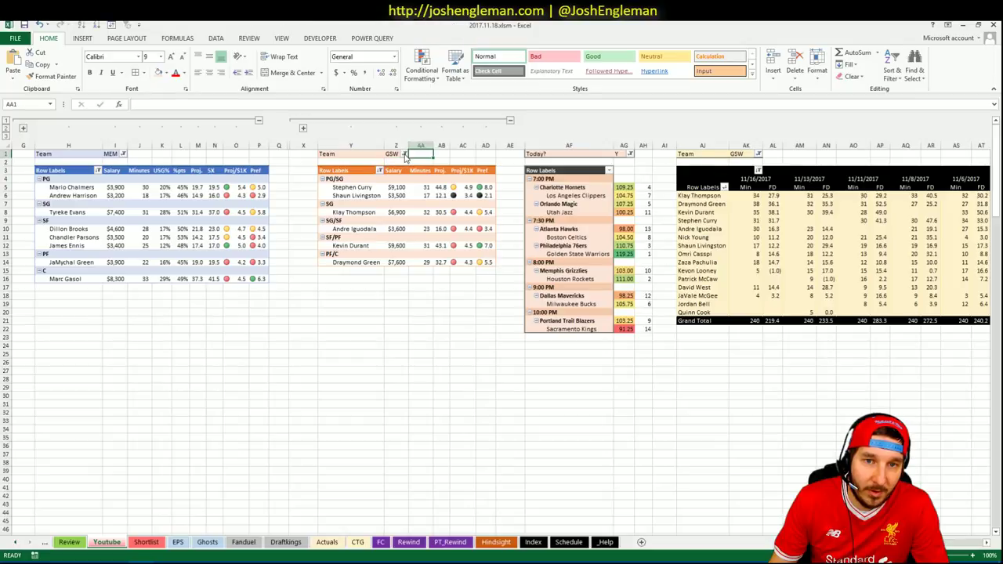
left_click(404, 154)
scroll(313, 204, "down", 5)
left_click(310, 204)
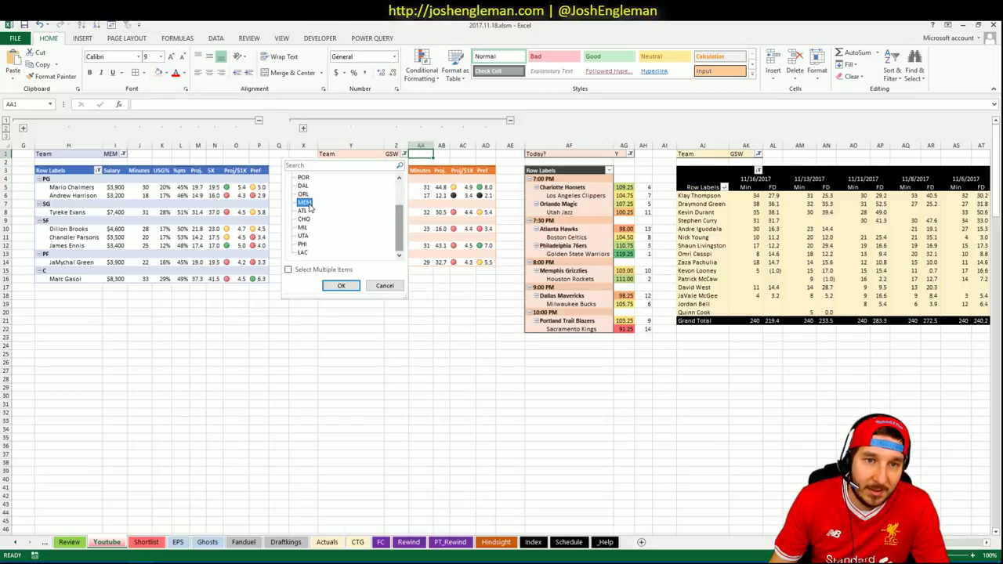
left_click(338, 285)
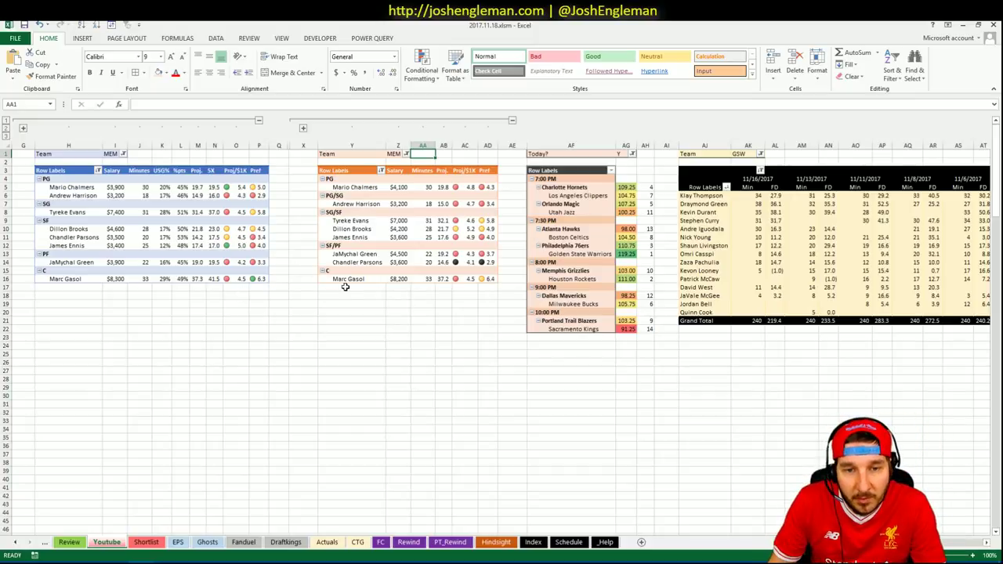
- Review the Grizzlies in the blue table, including Marc Gasol's row, Tyreke Evans's salary and the point guards' points share
left_click(136, 294)
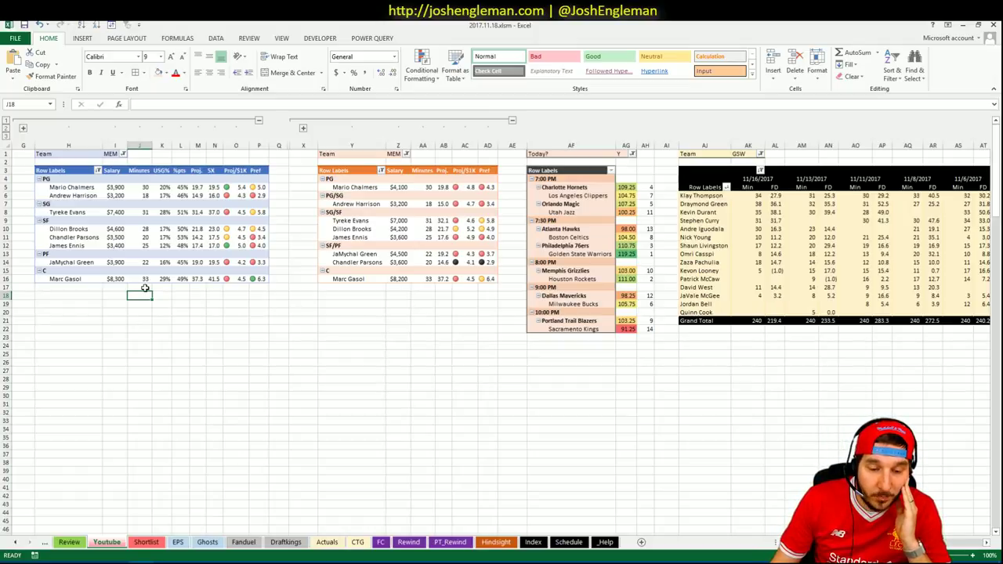
left_click(173, 288)
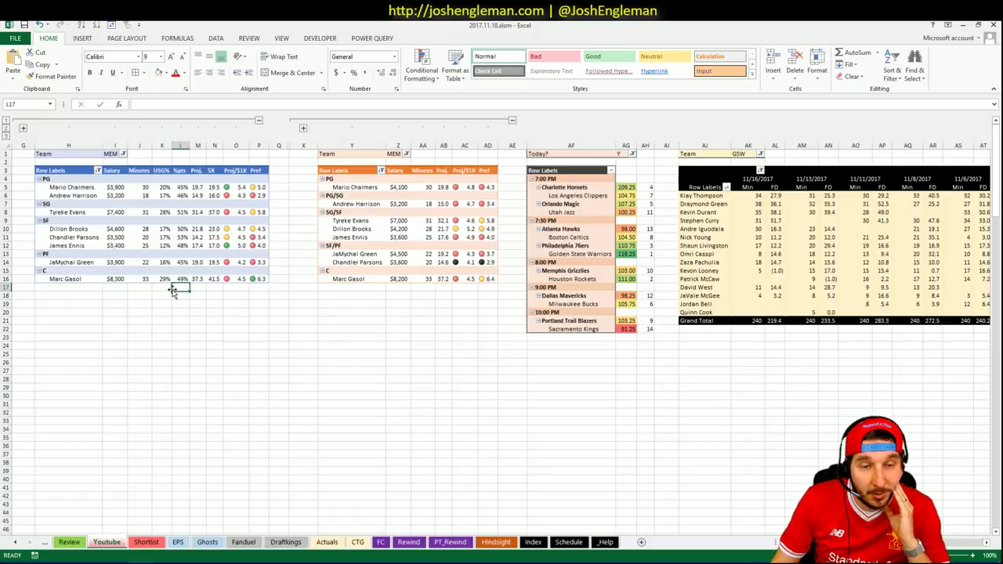
left_click(112, 282)
left_click(275, 321)
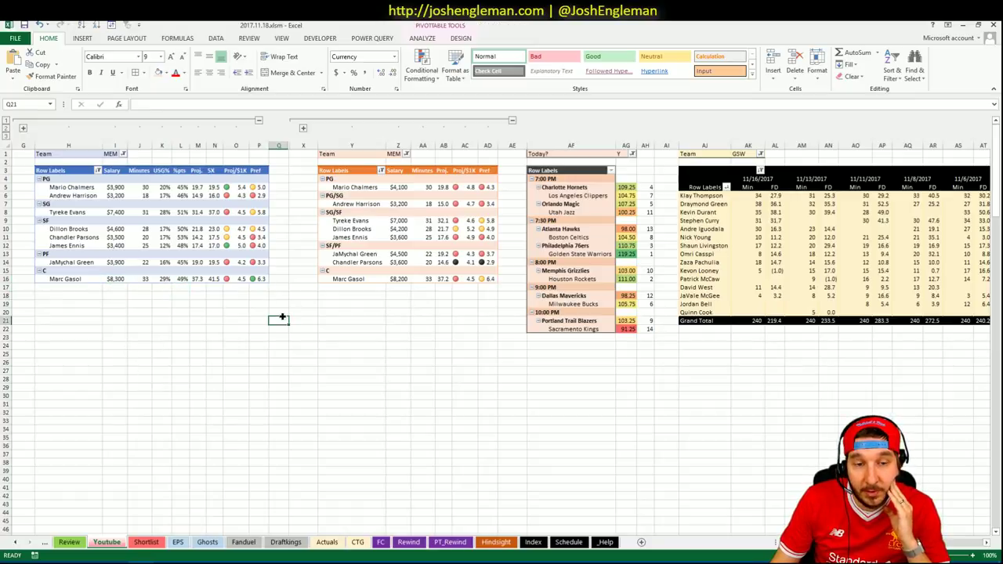
left_click(256, 304)
left_click(217, 296)
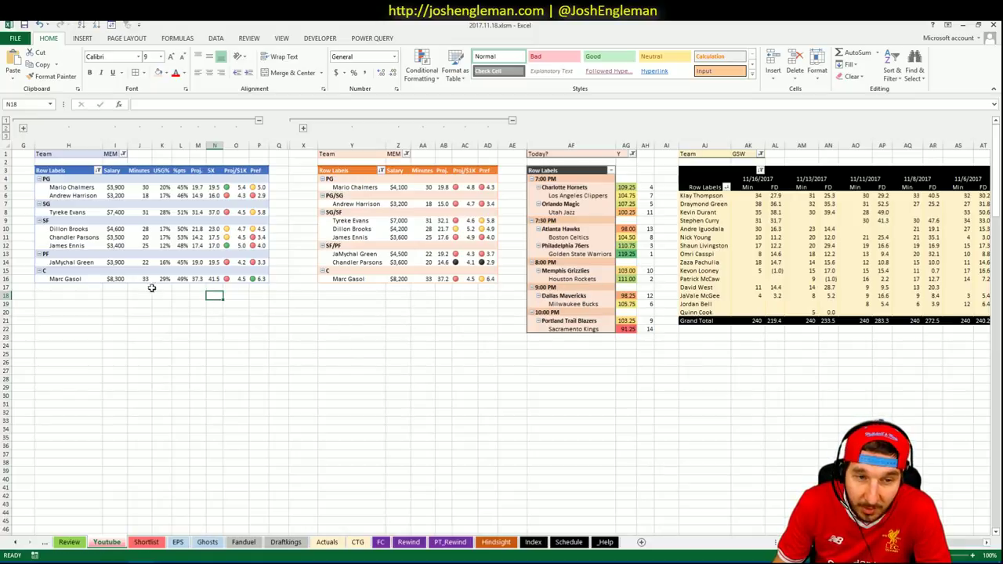
mouse_move(126, 212)
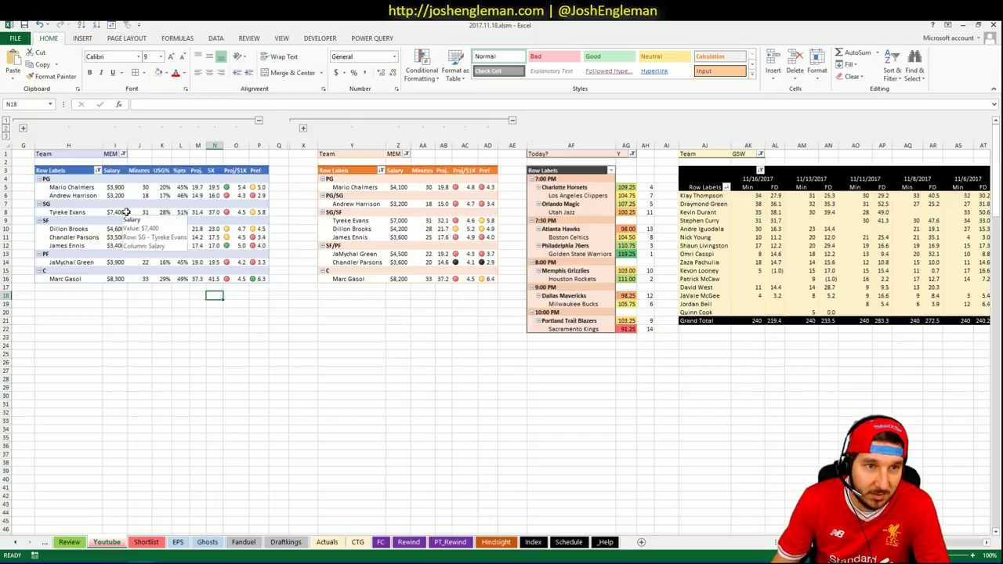
left_click(170, 346)
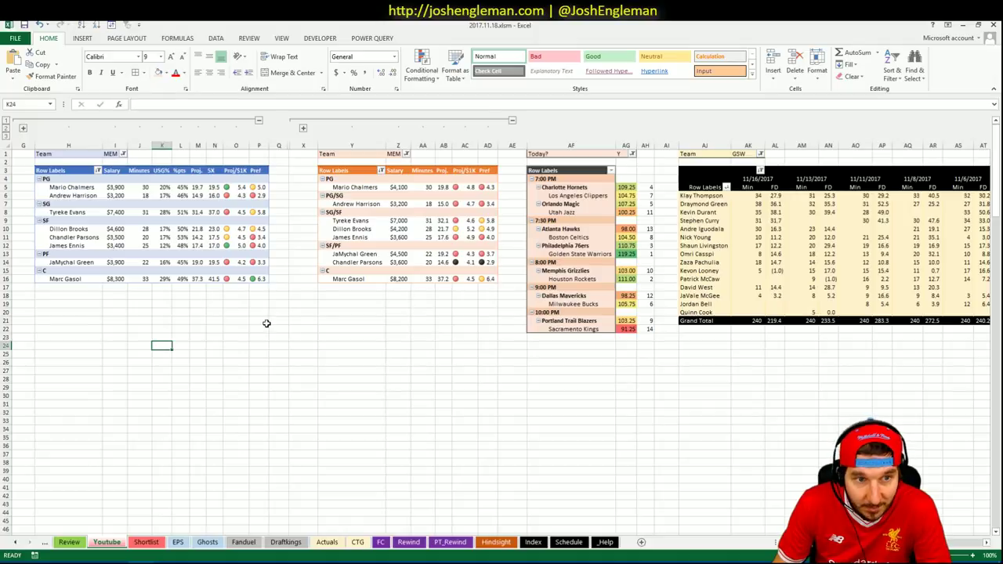
left_click(177, 297)
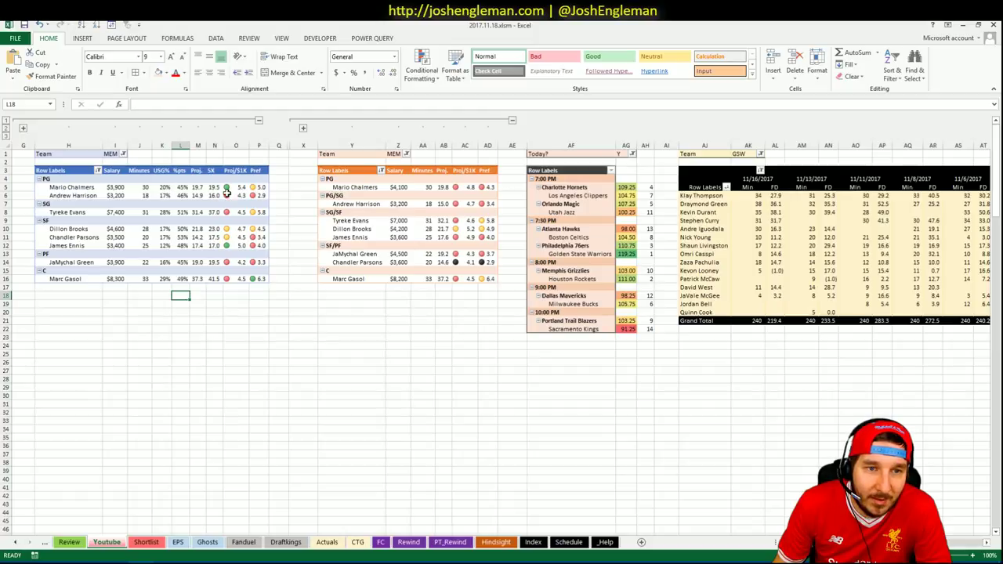
mouse_move(181, 193)
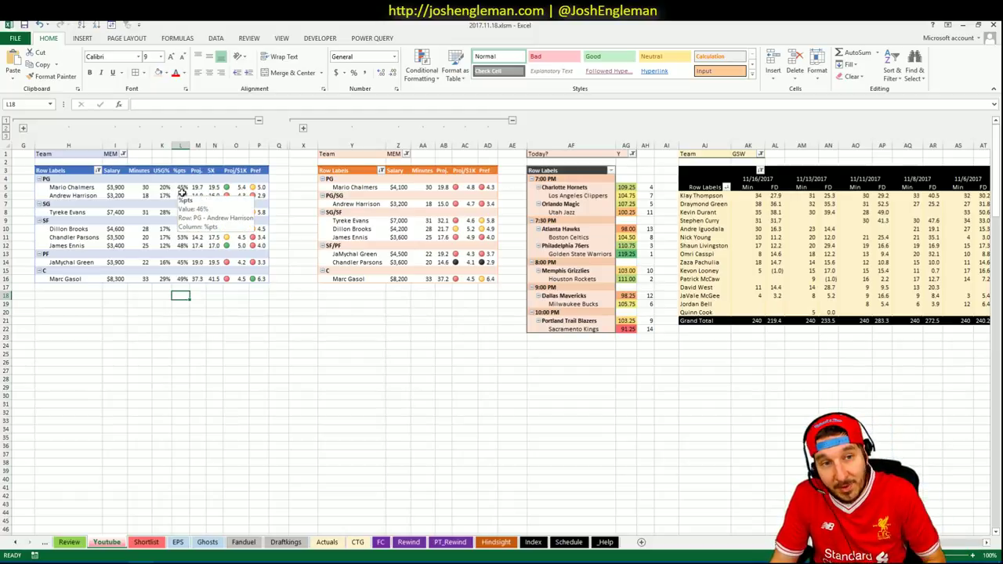
left_click(216, 311)
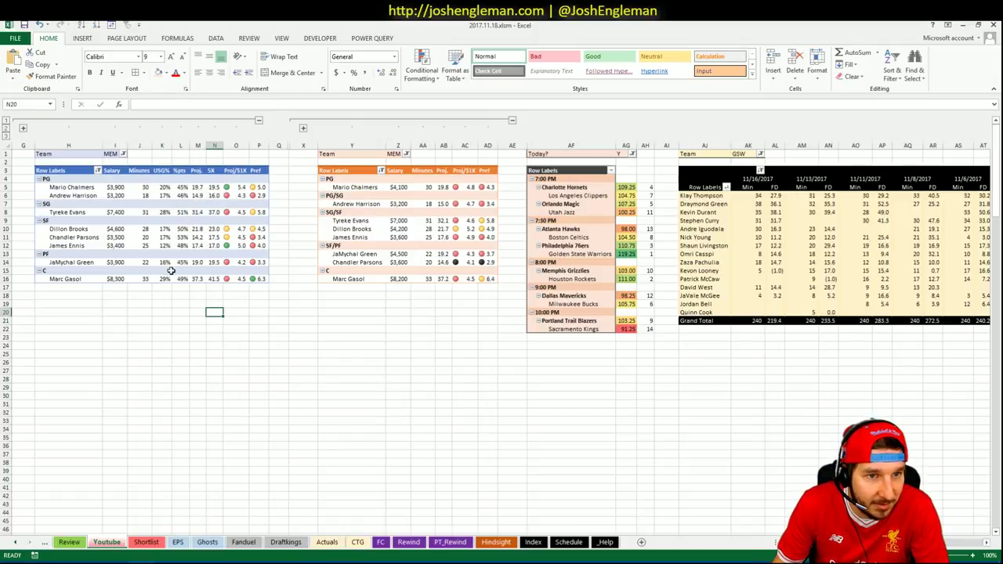
left_click(168, 295)
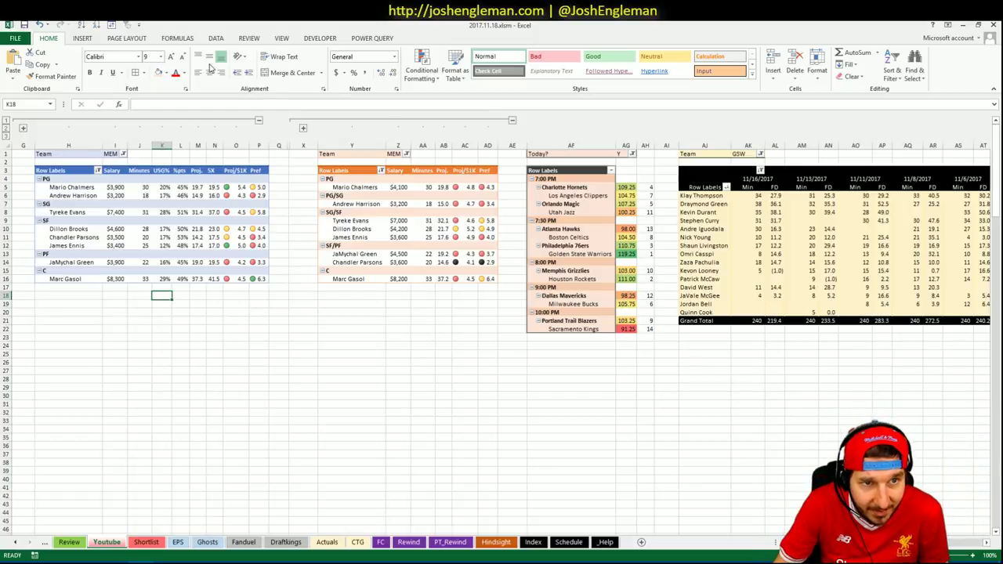
- Filter the blue and orange projection pivot tables to team HOU
left_click(123, 154)
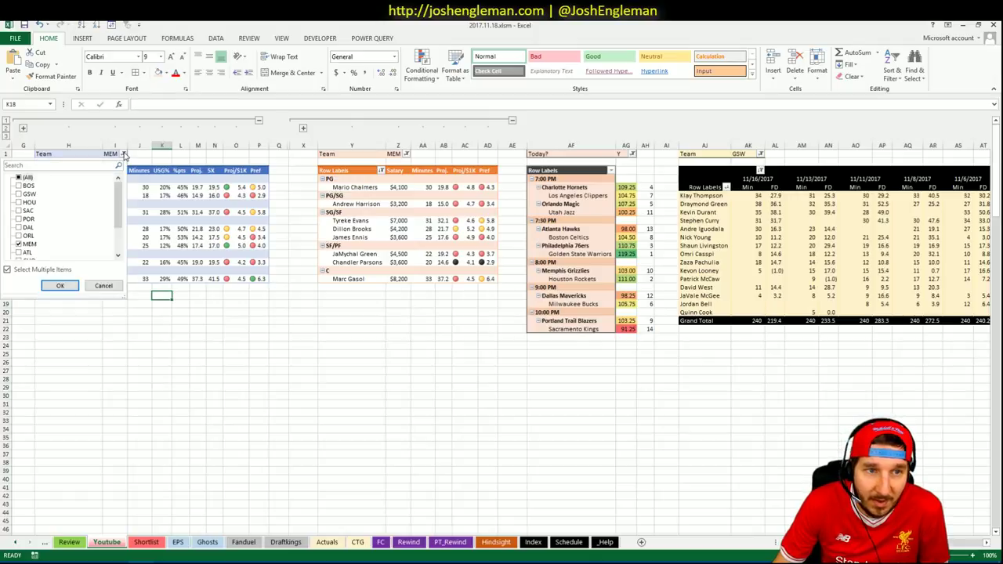
left_click(18, 245)
scroll(88, 233, "down", 2)
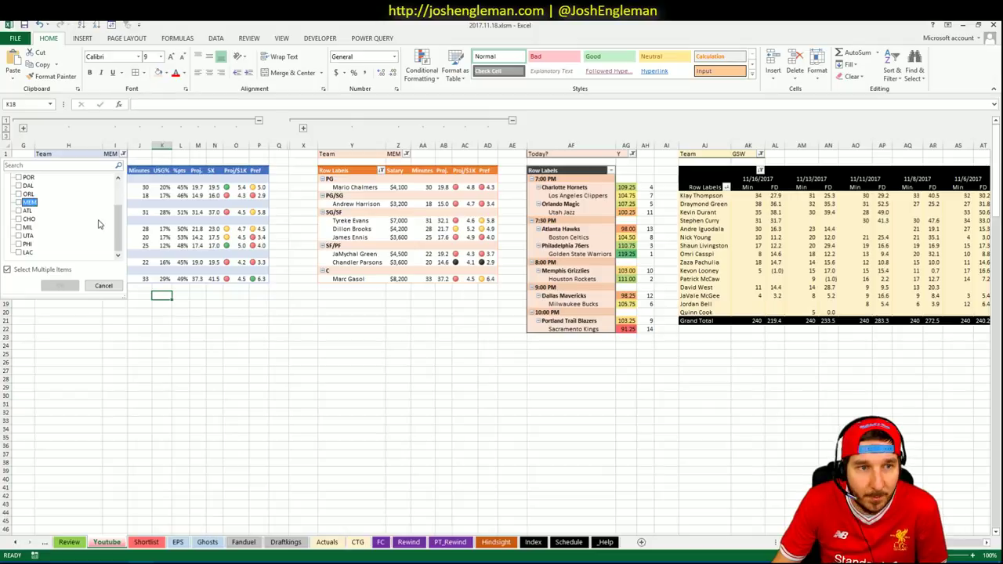
scroll(88, 207, "up", 2)
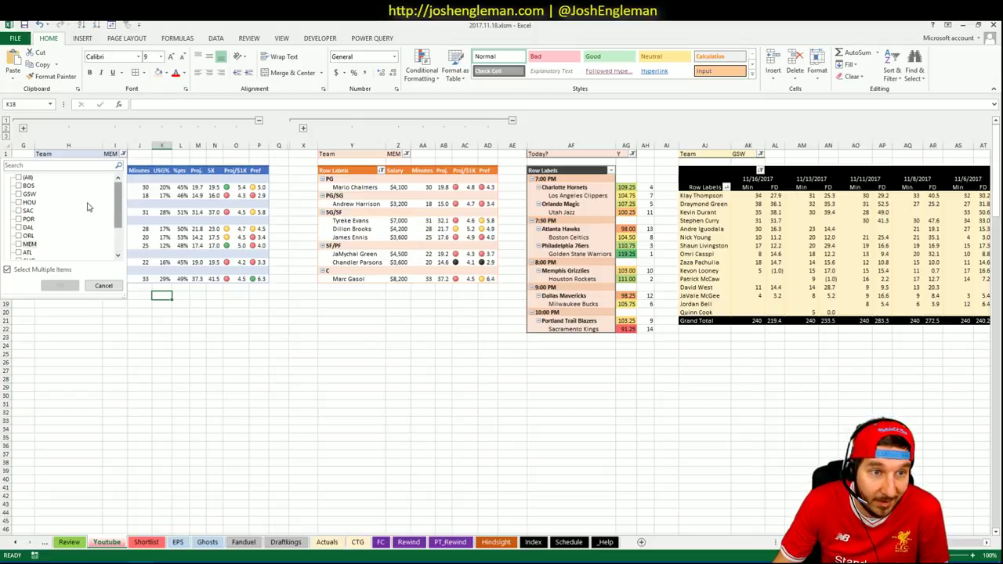
left_click(19, 202)
left_click(60, 285)
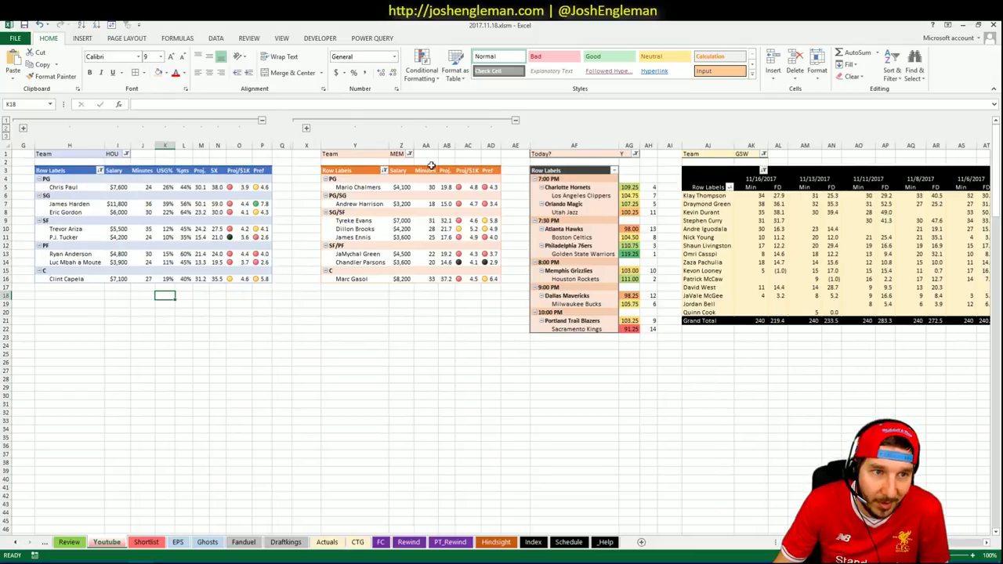
left_click(409, 153)
left_click(310, 203)
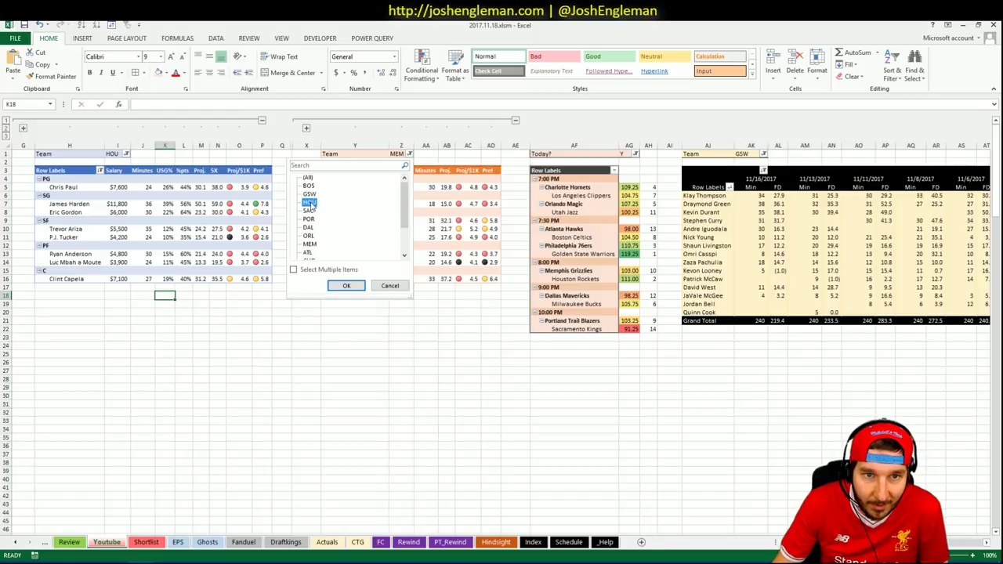
left_click(346, 285)
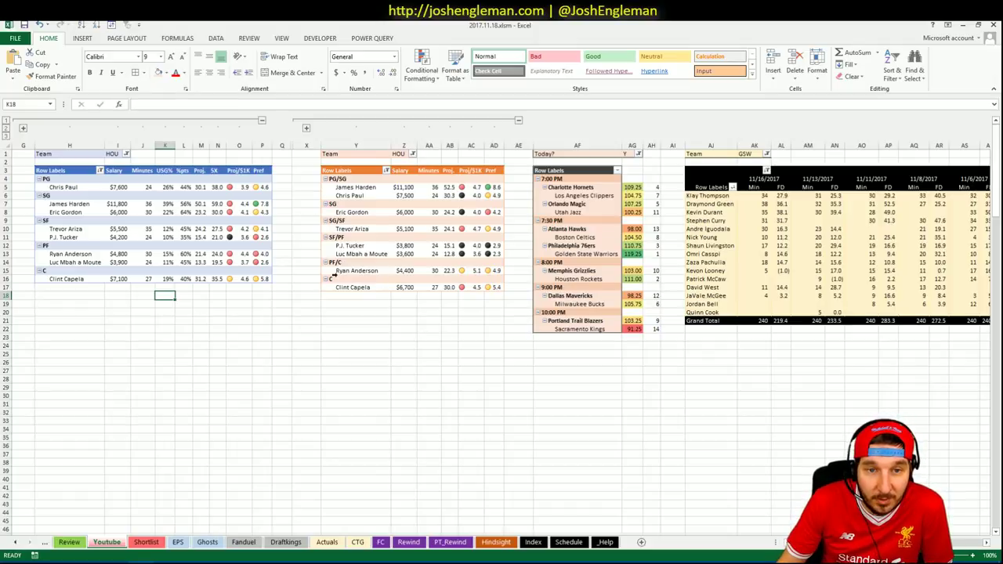
- Filter the yellow game log pivot table to team HOU in place of GSW
left_click(296, 313)
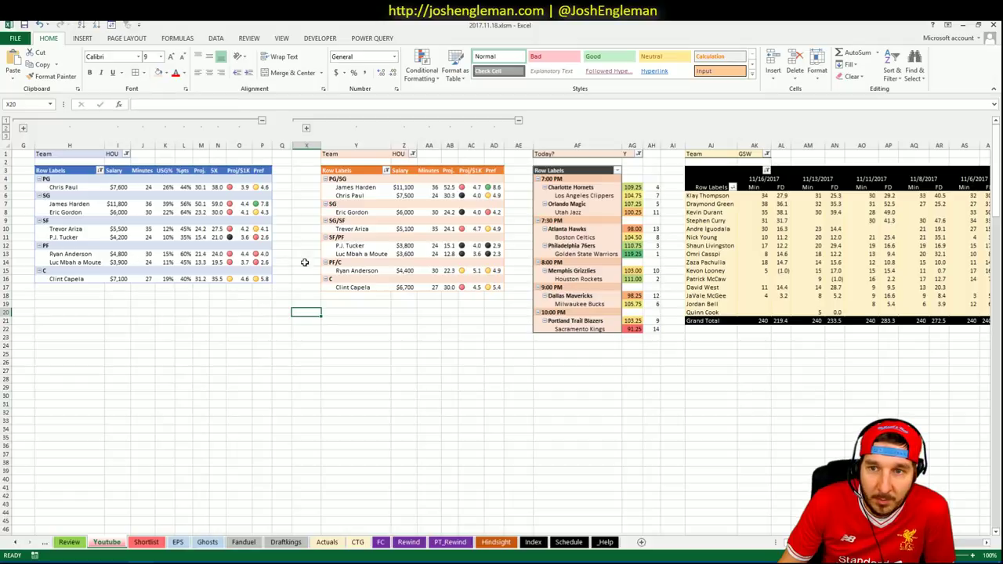
left_click(766, 154)
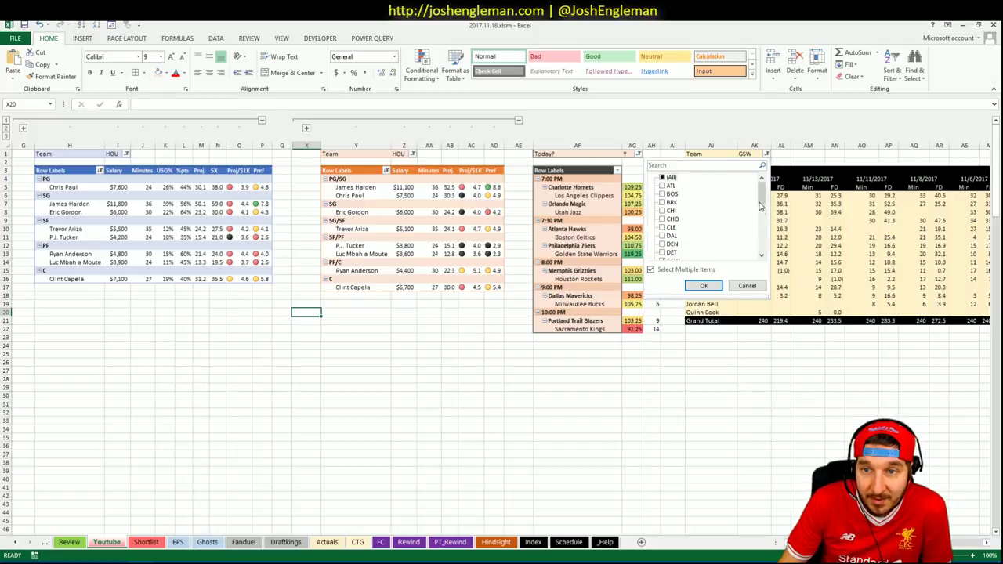
scroll(762, 207, "down", 3)
left_click(663, 186)
left_click(662, 193)
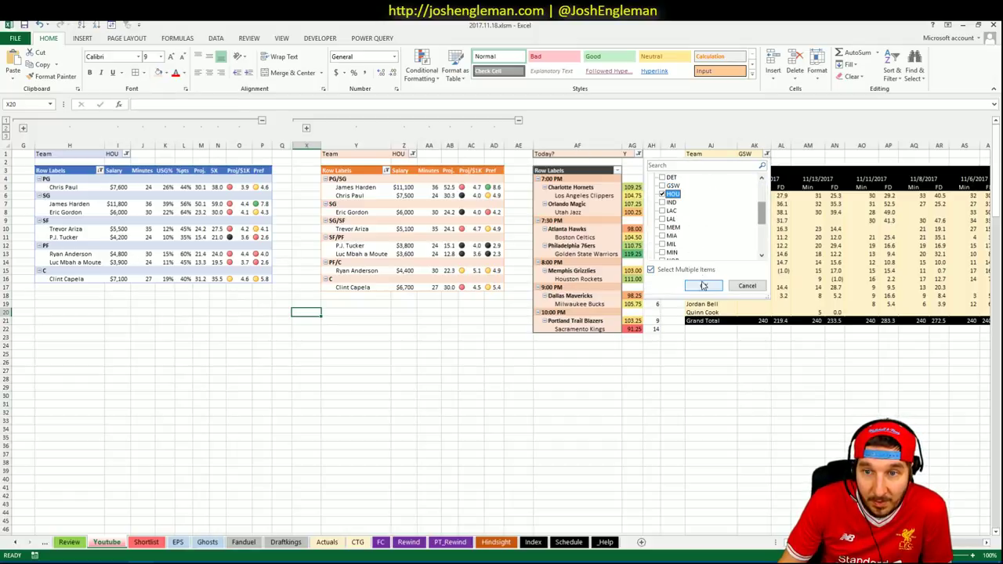
left_click(704, 286)
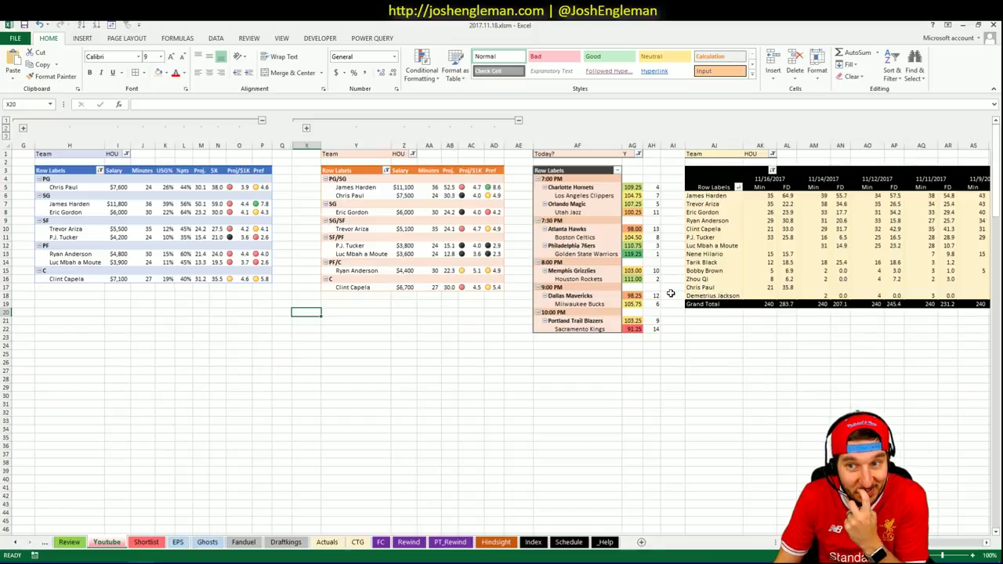
- Review the Rockets' projections in the blue and orange tables, including the projected minutes of Chris Paul and Eric Gordon
left_click(335, 346)
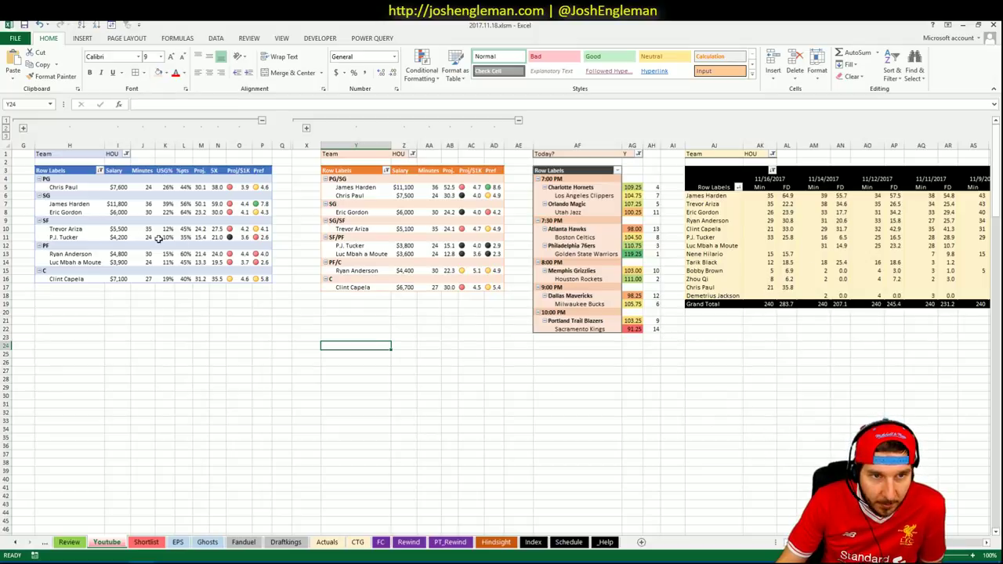
left_click(142, 188)
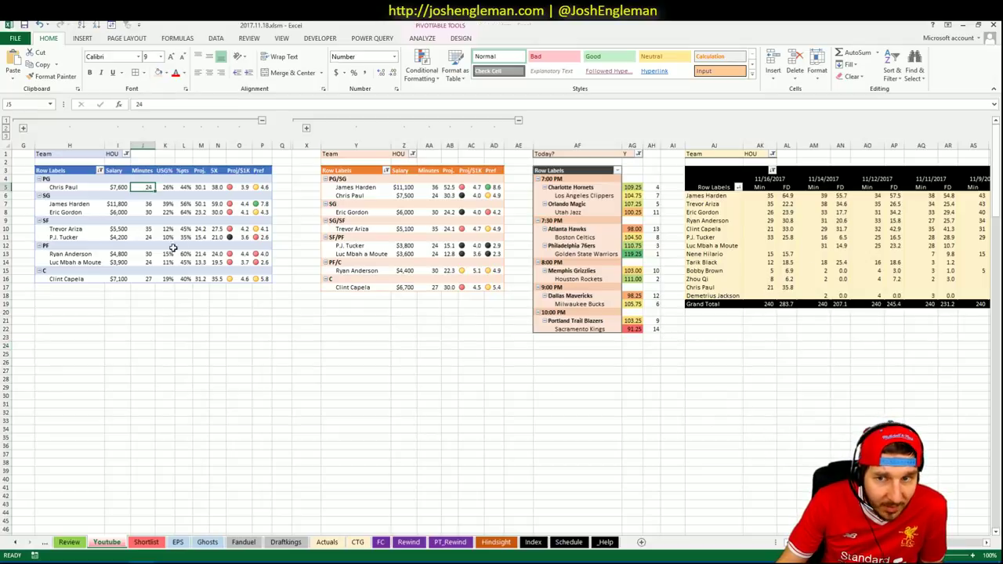
left_click(161, 296)
left_click(144, 297)
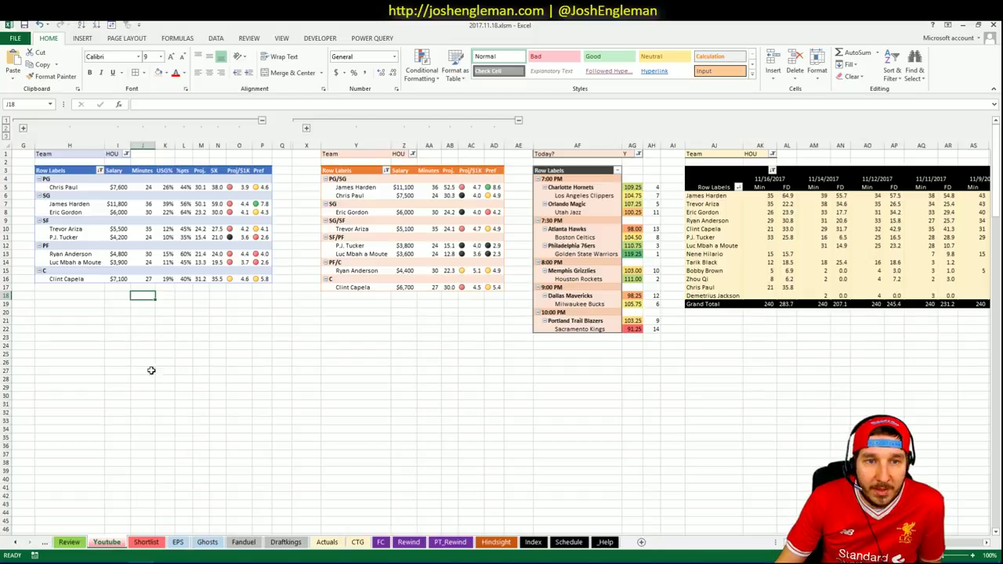
left_click(143, 211)
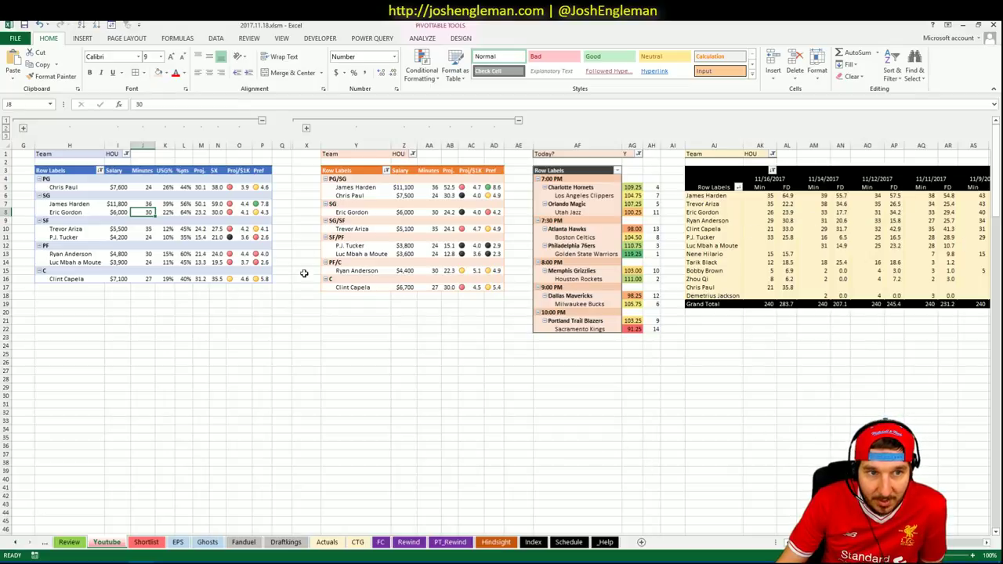
left_click(196, 304)
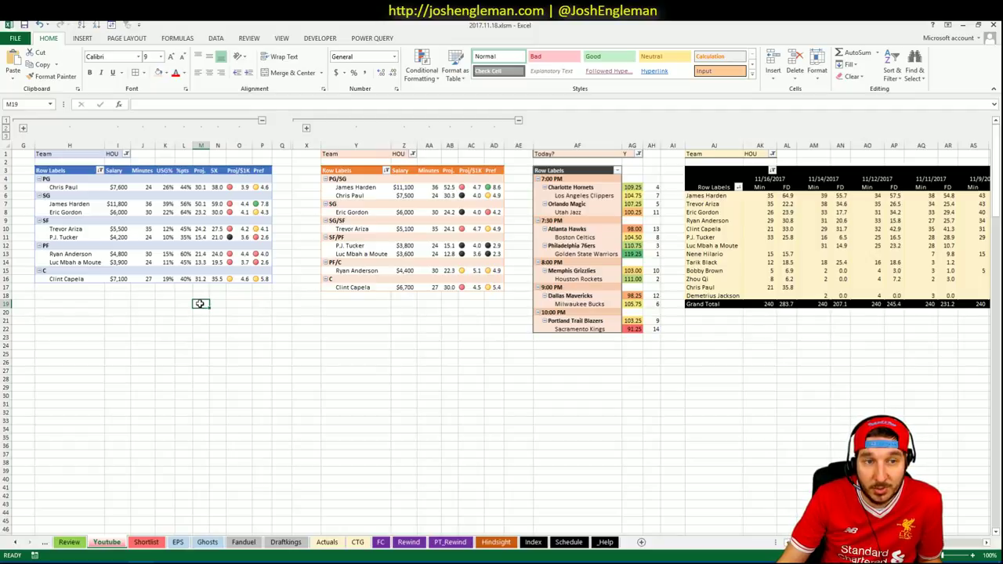
left_click(239, 295)
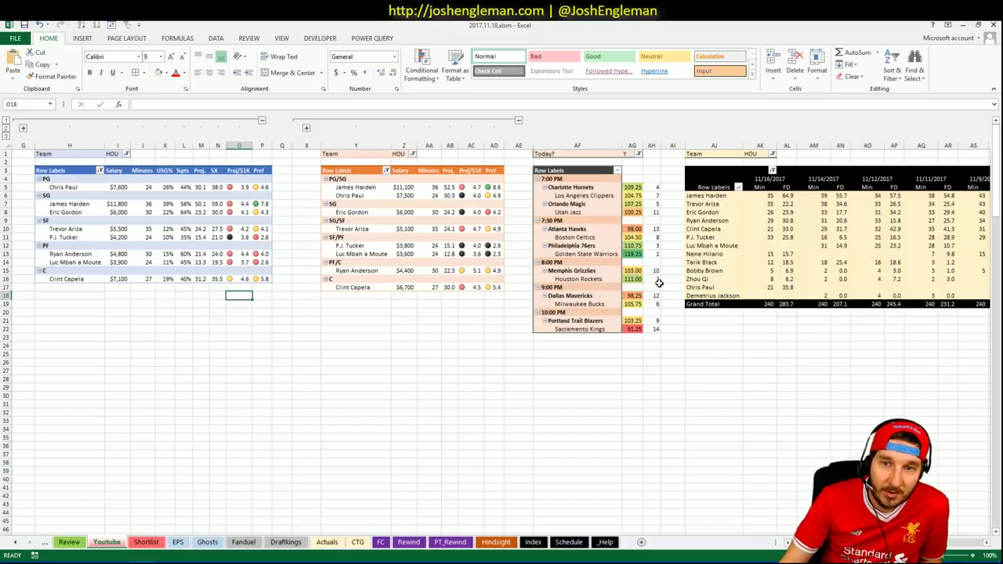
left_click(482, 329)
left_click(432, 321)
left_click(396, 311)
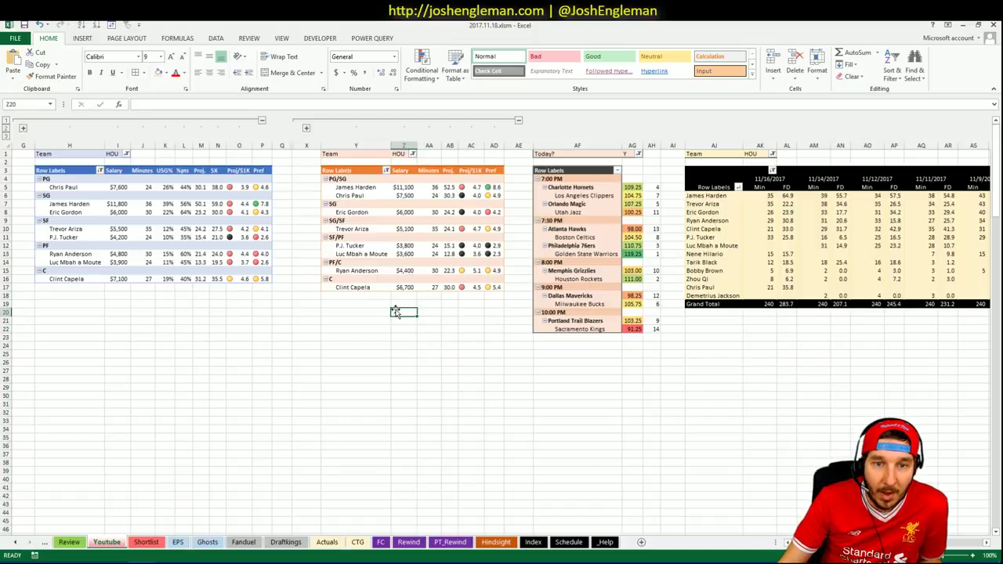
left_click(167, 320)
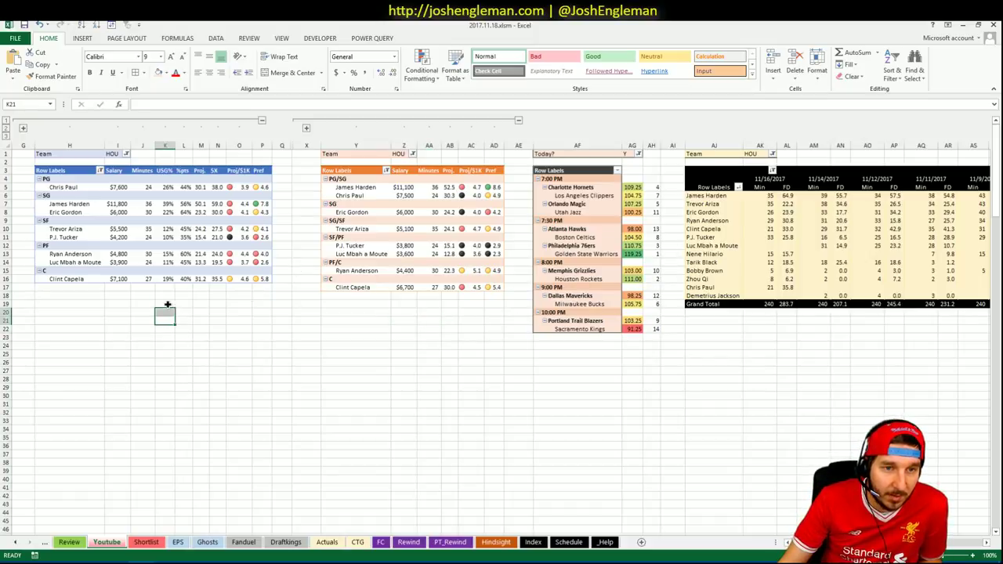
left_click(168, 304)
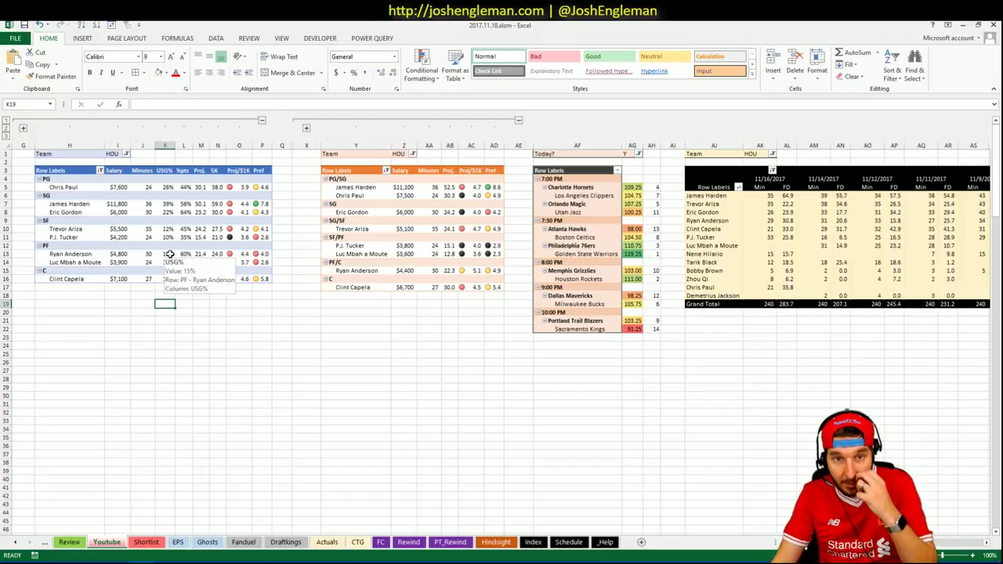
left_click(260, 306)
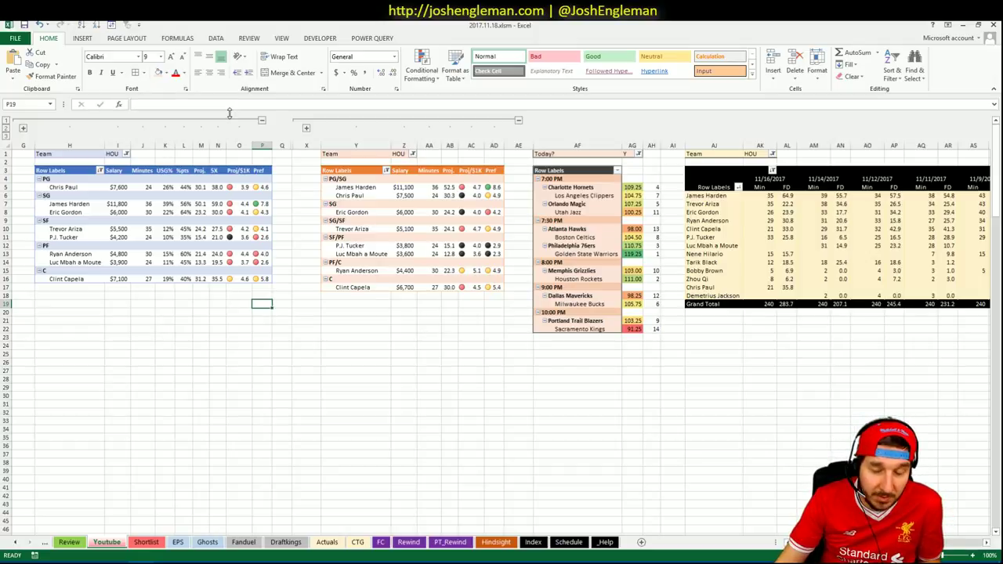
left_click(195, 311)
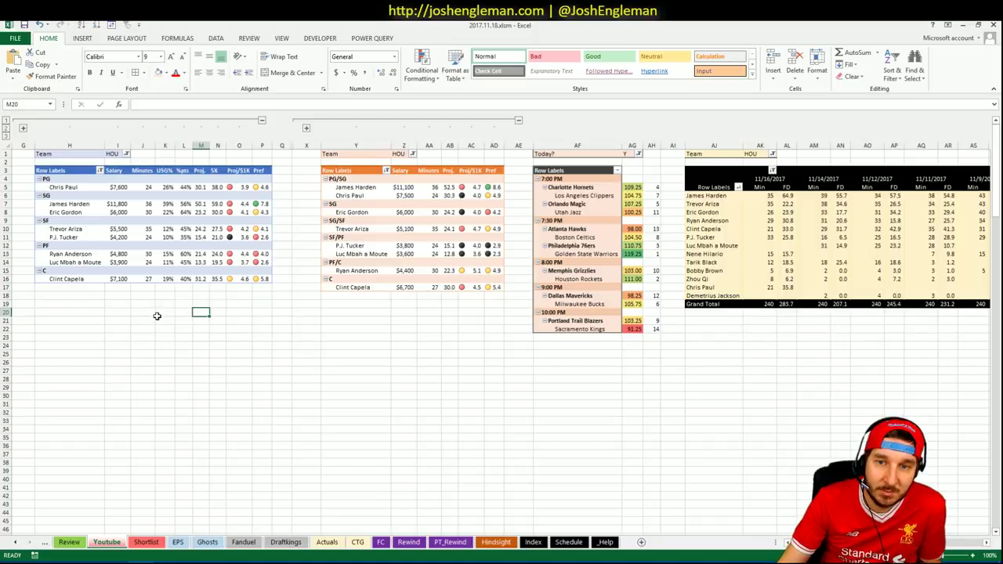
- Filter the blue and orange projection pivot tables to team DAL
left_click(126, 155)
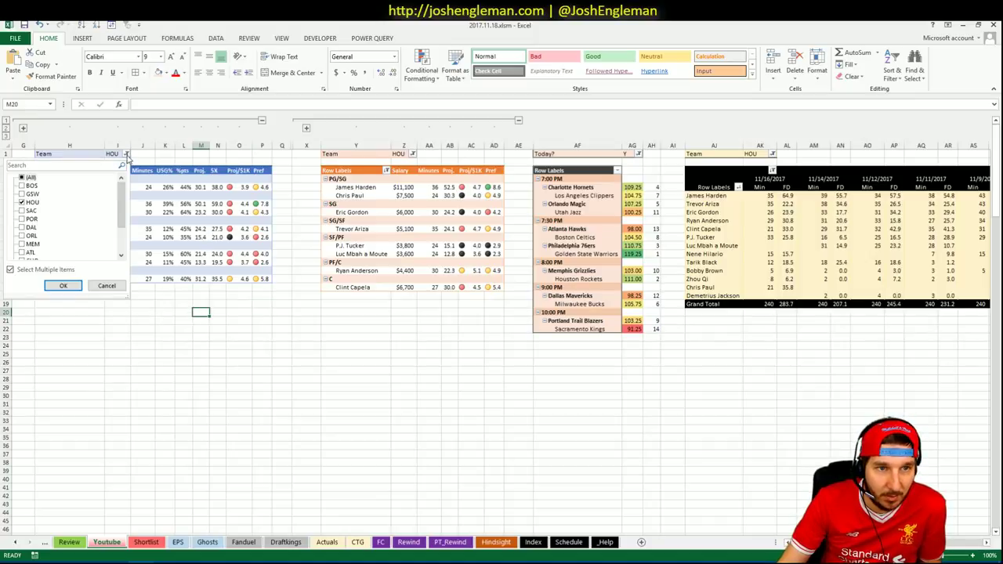
left_click(30, 203)
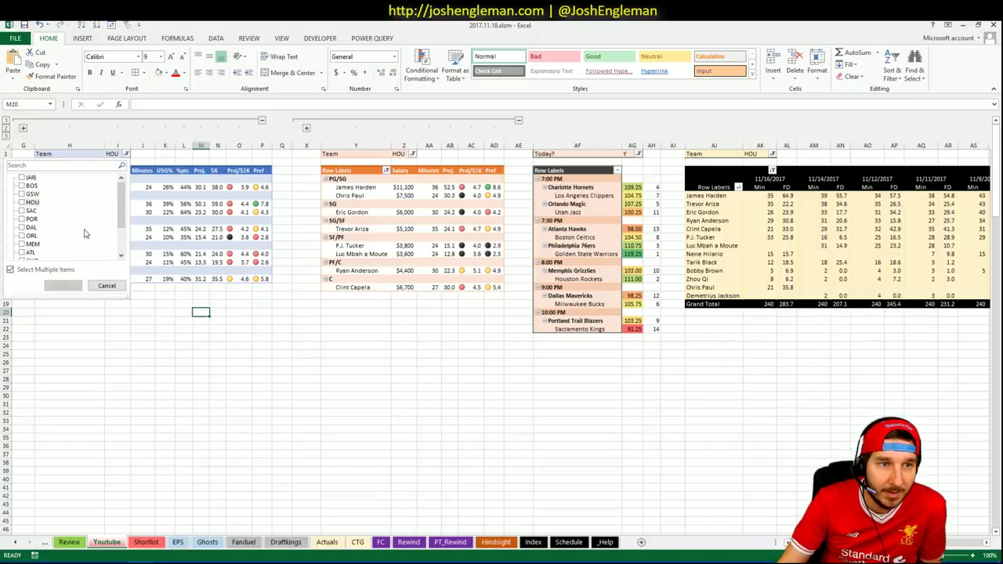
left_click(29, 229)
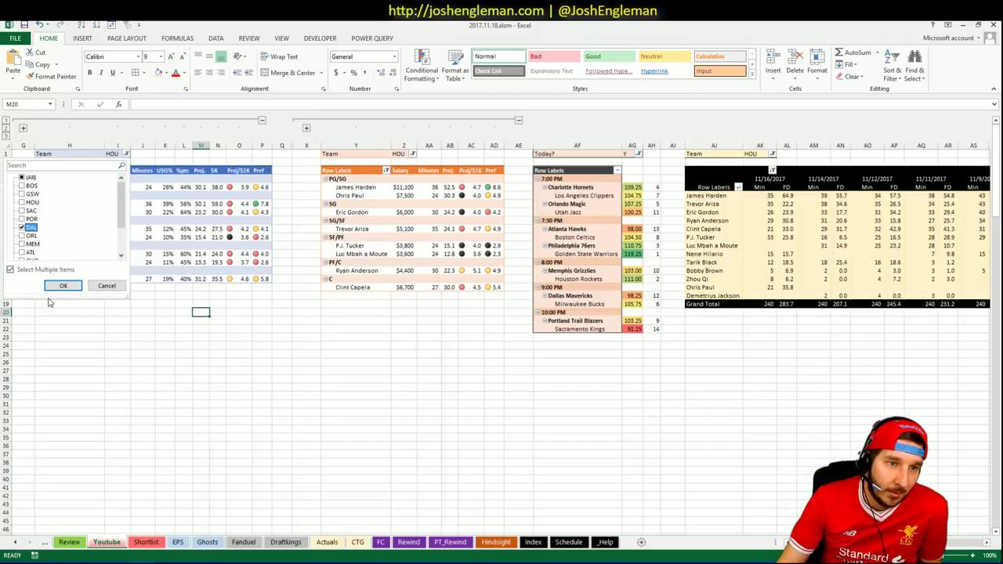
left_click(61, 286)
left_click(409, 155)
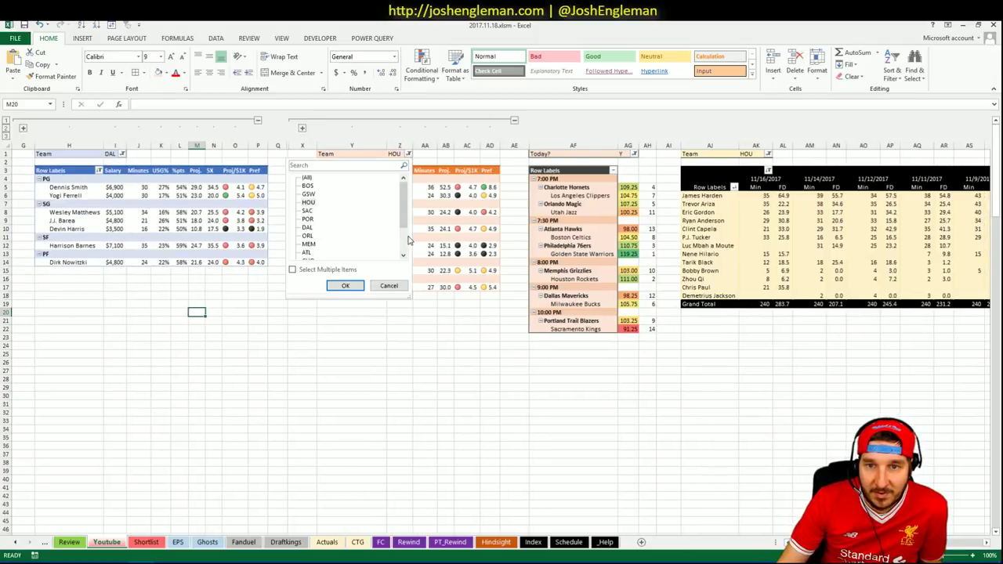
left_click(307, 227)
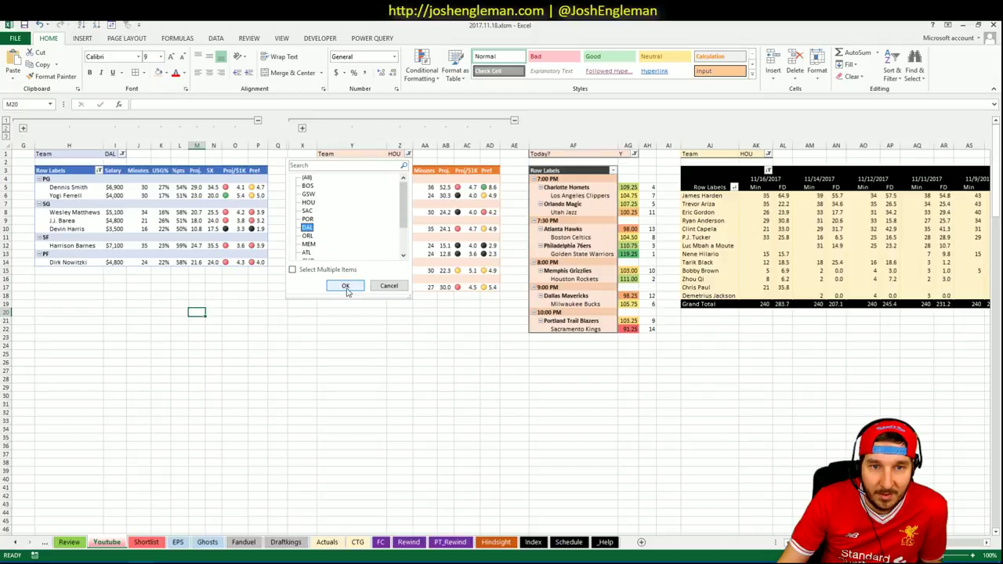
left_click(346, 287)
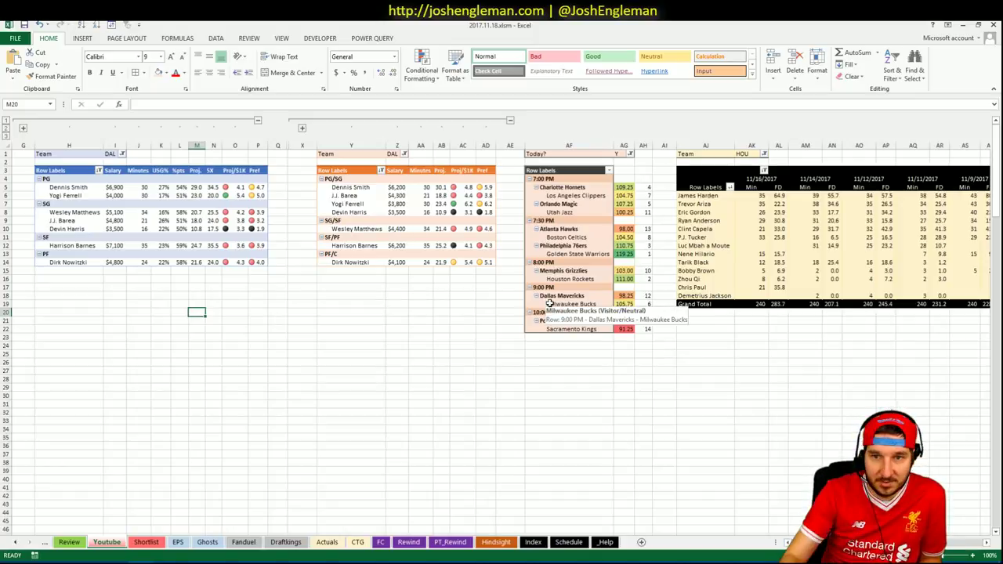
- Filter the yellow game log pivot table to only team DAL
left_click(235, 303)
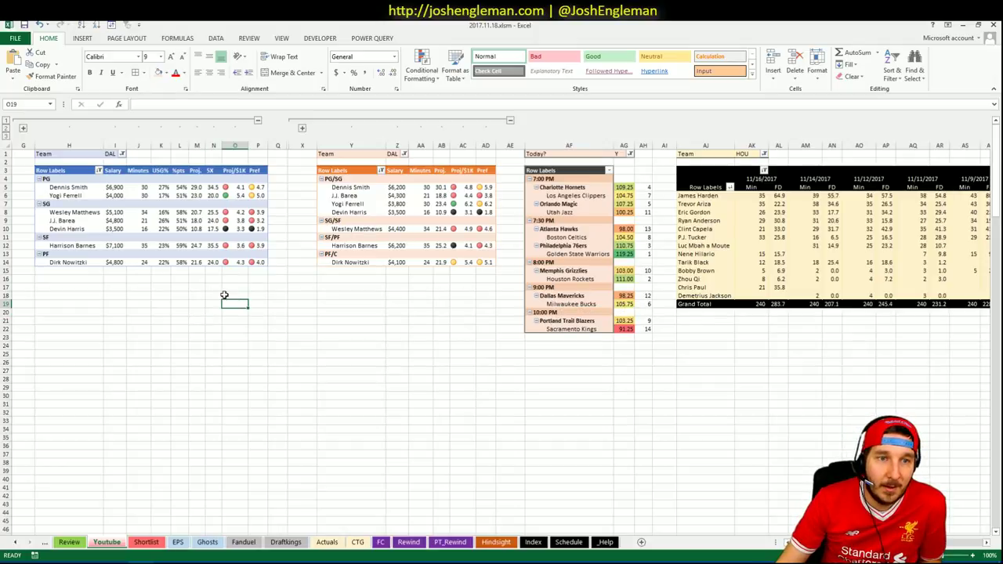
left_click(764, 153)
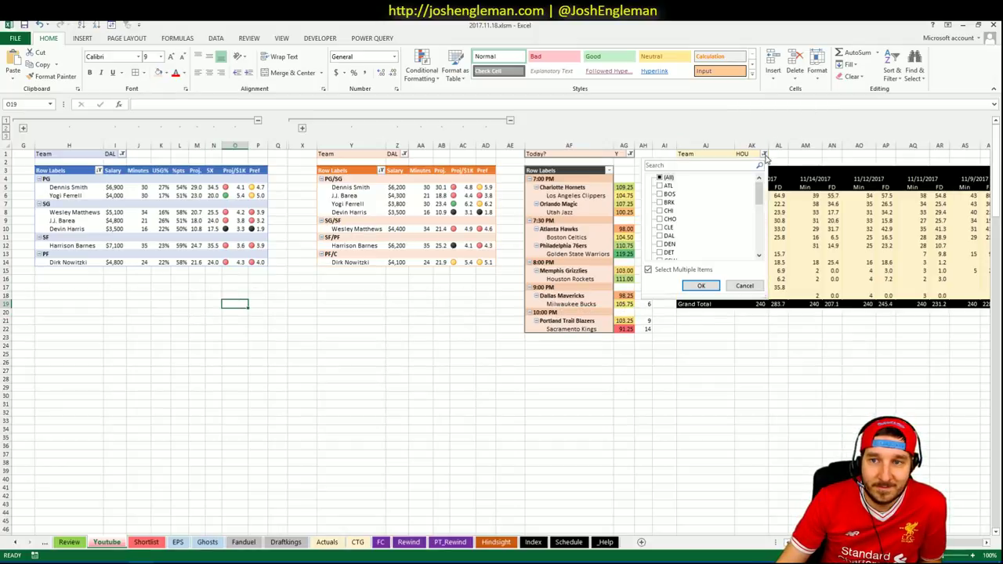
left_click(661, 178)
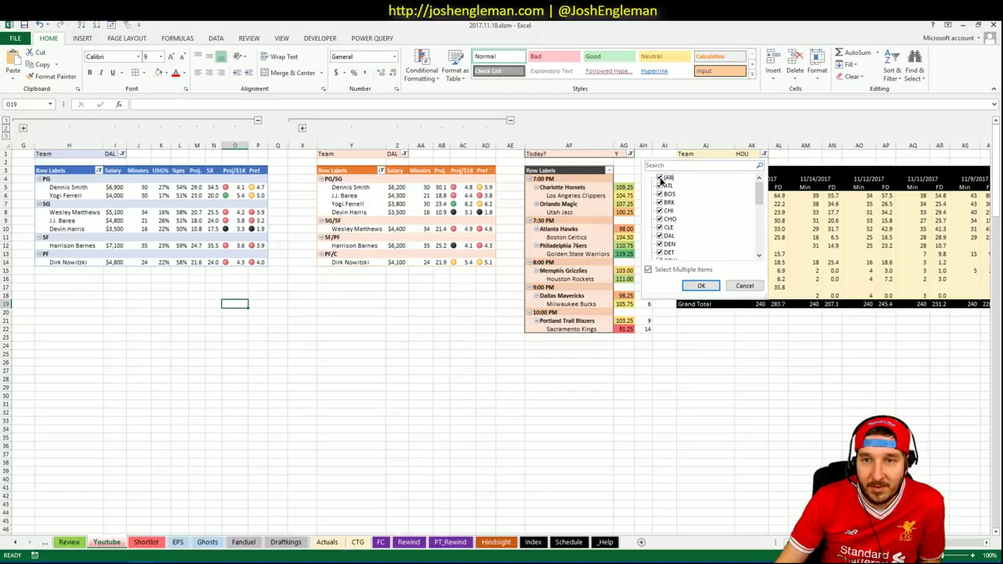
left_click(661, 179)
left_click(661, 236)
left_click(702, 285)
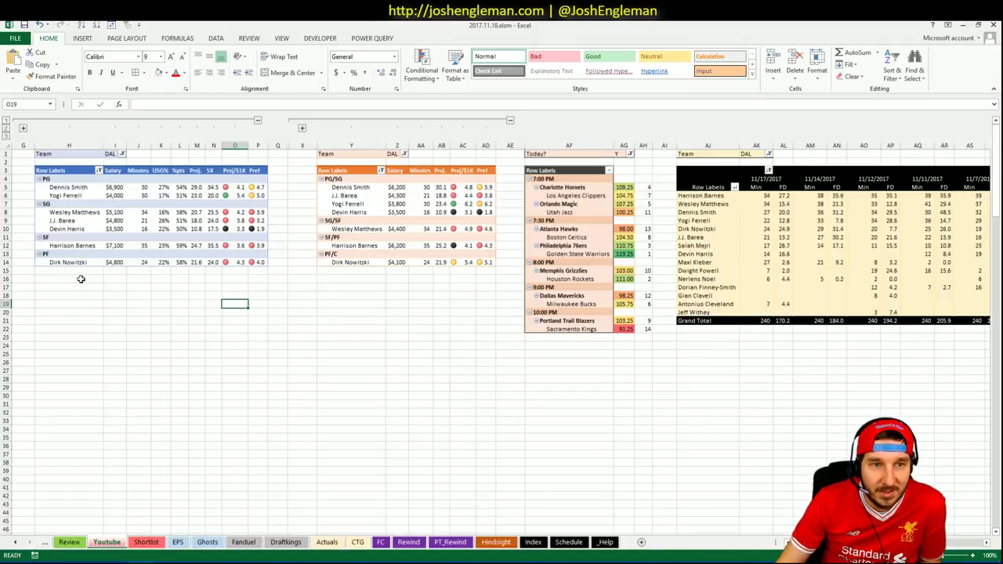
- Review the Mavericks' projections, Dirk Nowitzki's 11/14/2017 fantasy points in the game log and Yogi Ferrell's salary in the orange table
left_click(170, 319)
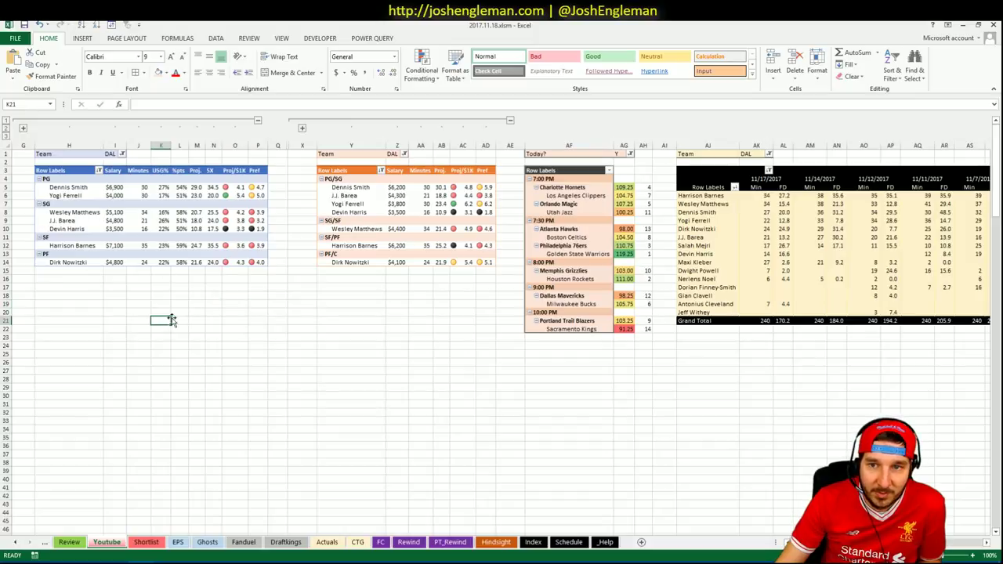
left_click(200, 297)
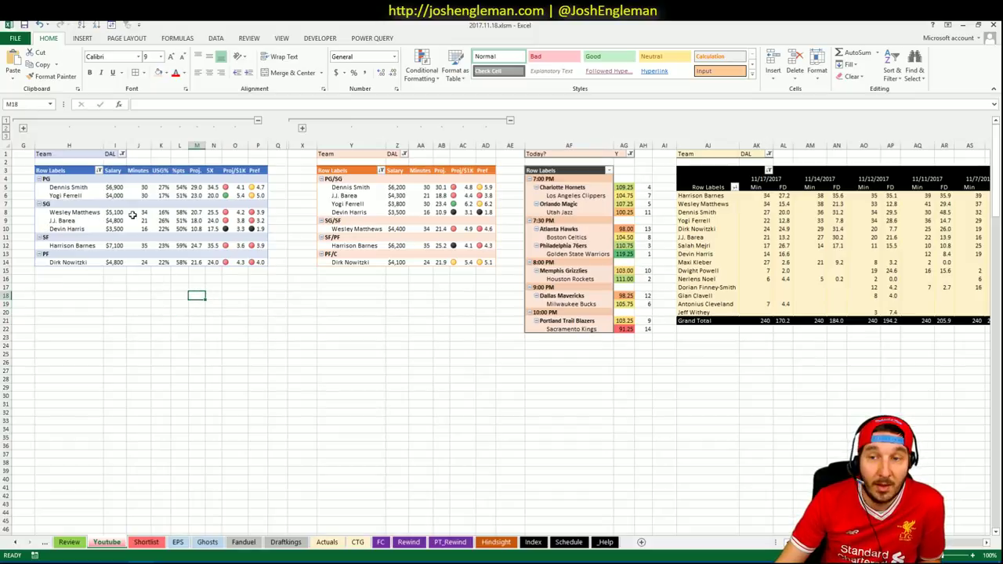
left_click(838, 228)
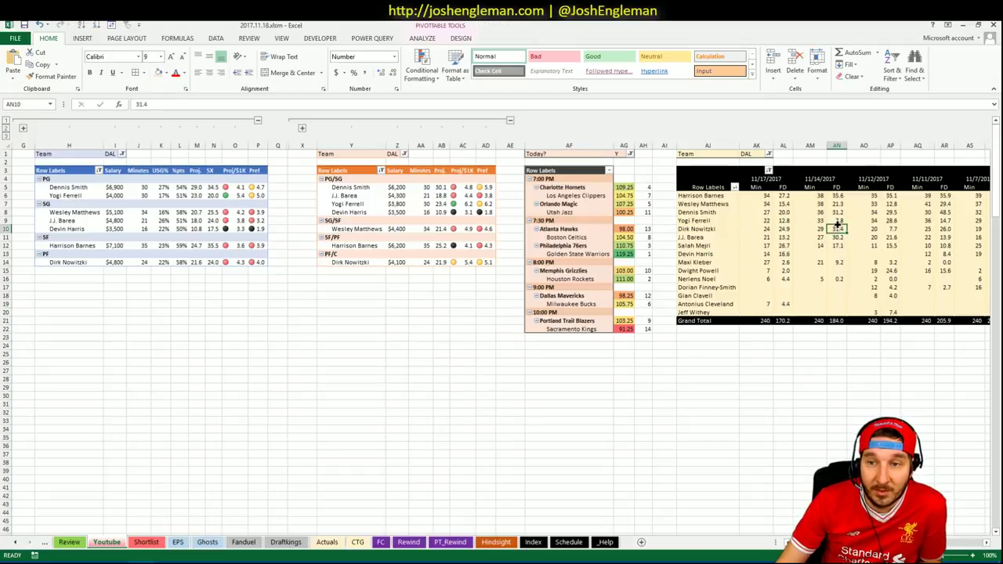
left_click(114, 354)
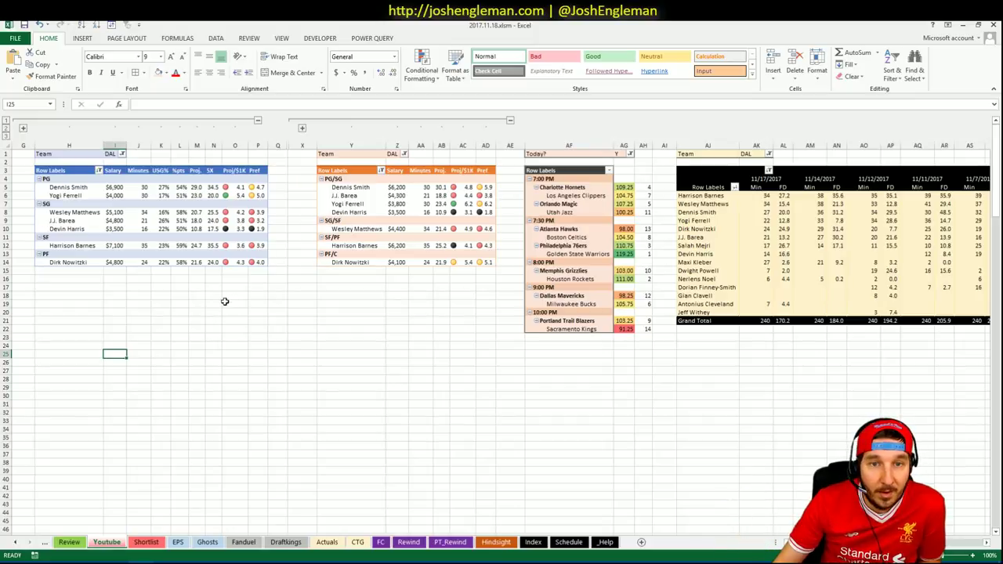
left_click(398, 205)
left_click(486, 328)
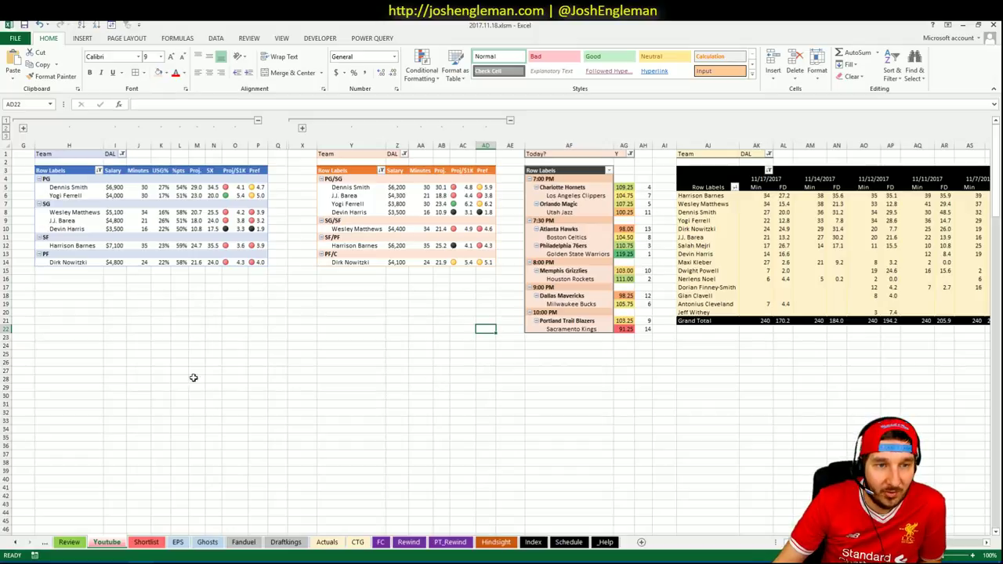
left_click(162, 279)
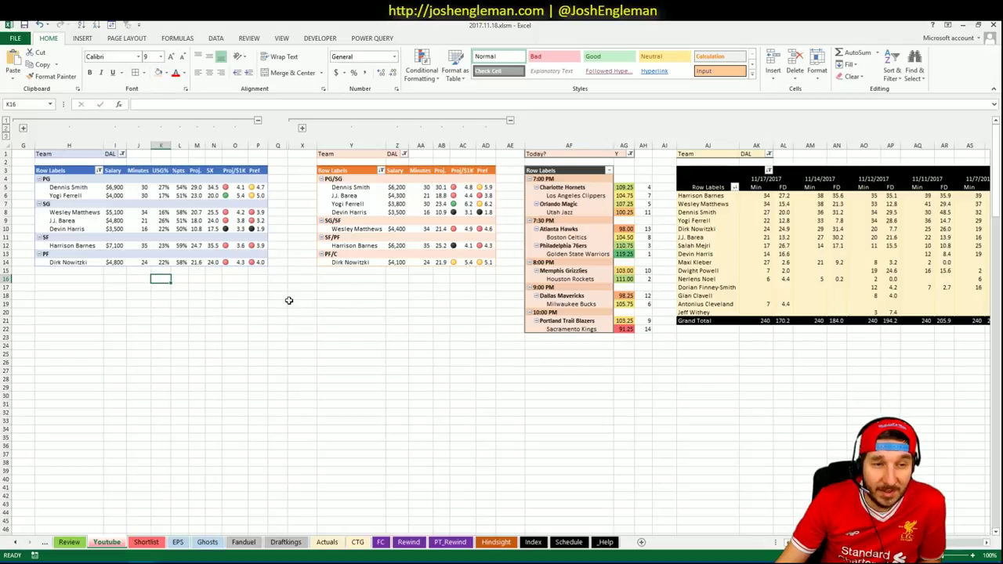
- Filter the blue and orange projection pivot tables to team MIL
left_click(125, 154)
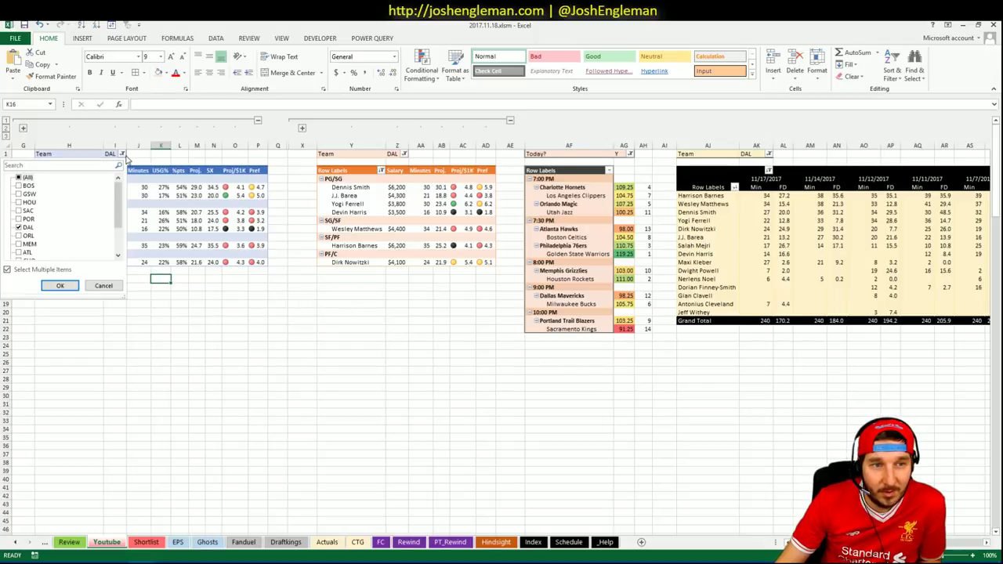
left_click(67, 228)
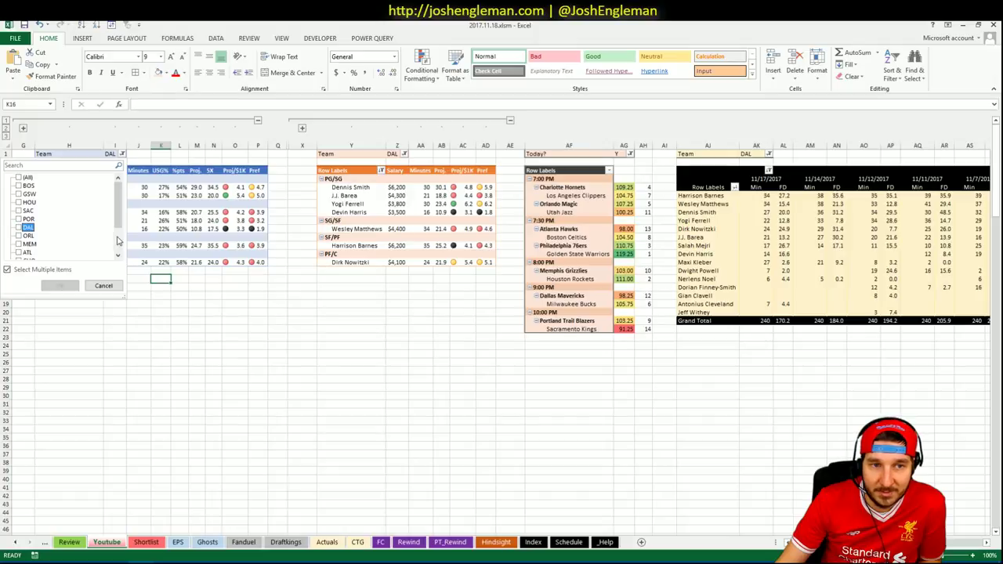
scroll(120, 240, "down", 2)
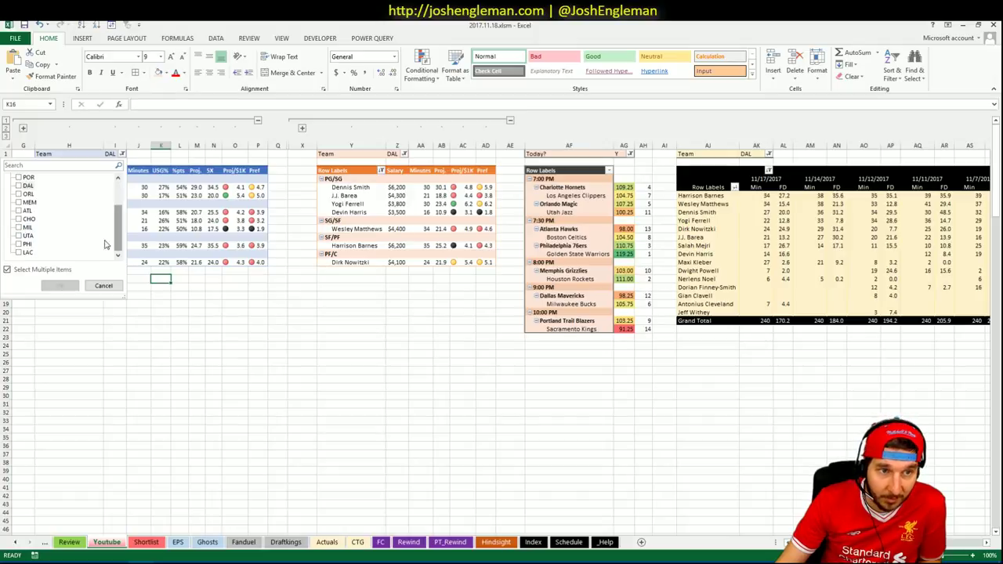
left_click(21, 227)
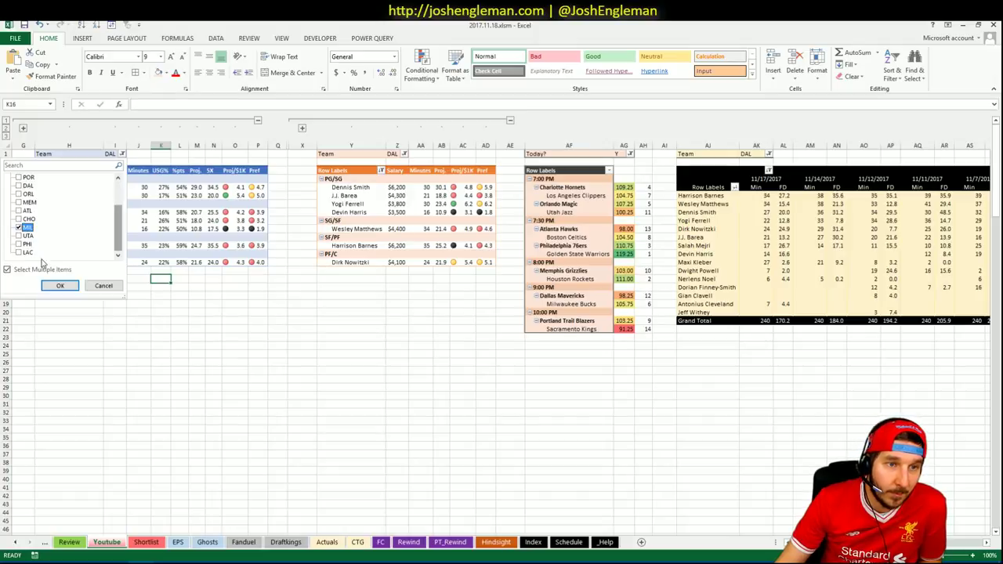
left_click(59, 286)
left_click(427, 153)
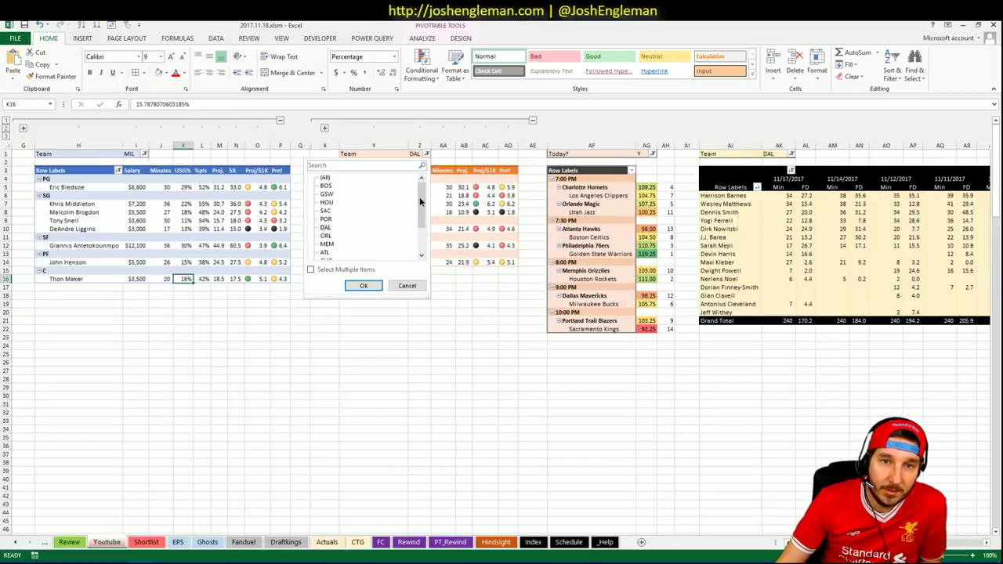
scroll(419, 197, "down", 2)
left_click(324, 228)
left_click(363, 285)
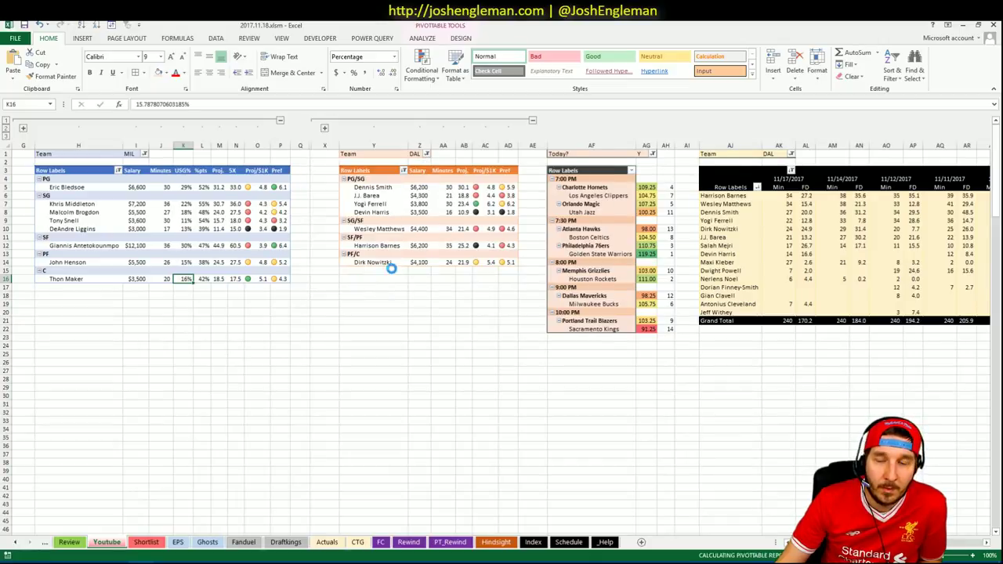
- Filter the yellow game log pivot table to only team MIL
left_click(814, 153)
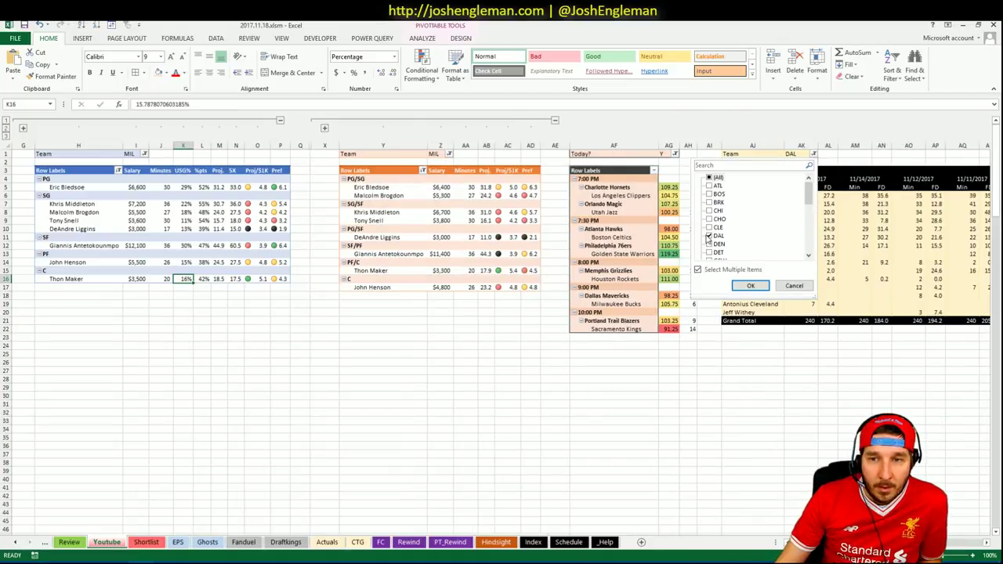
left_click(713, 236)
scroll(809, 250, "down", 3)
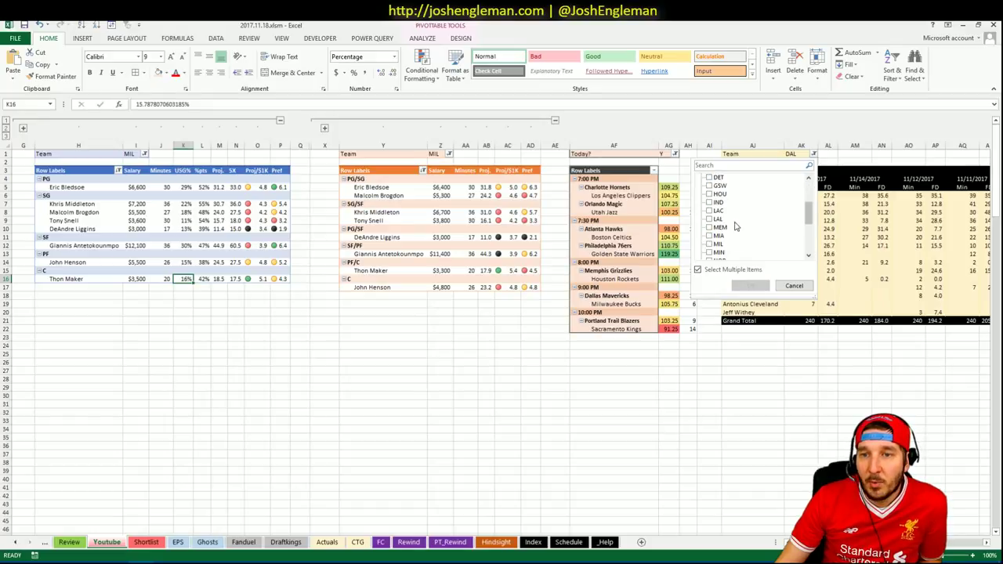
left_click(712, 243)
left_click(751, 286)
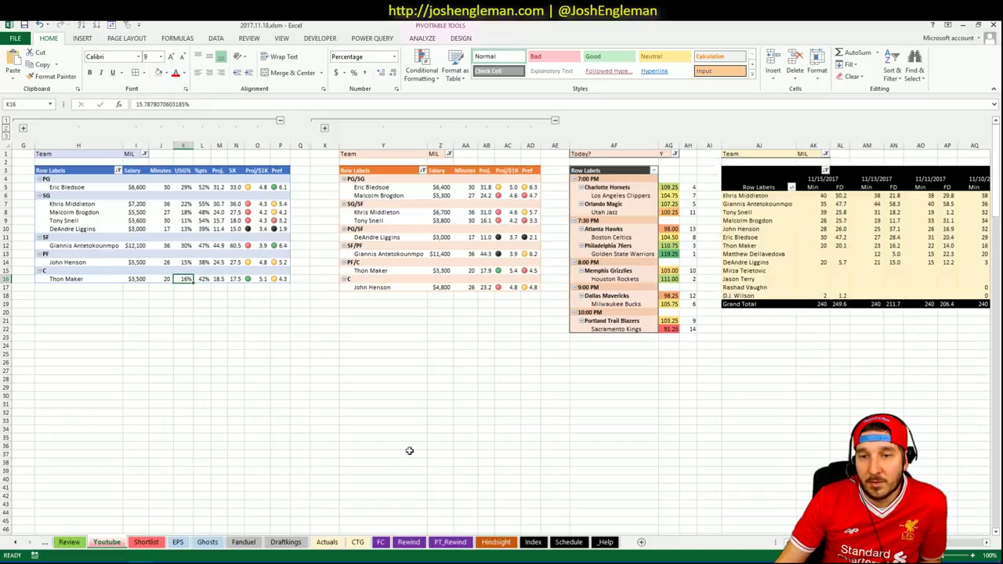
- Review the Bucks' projections, salaries and preference ratings in the blue and orange tables
left_click(465, 346)
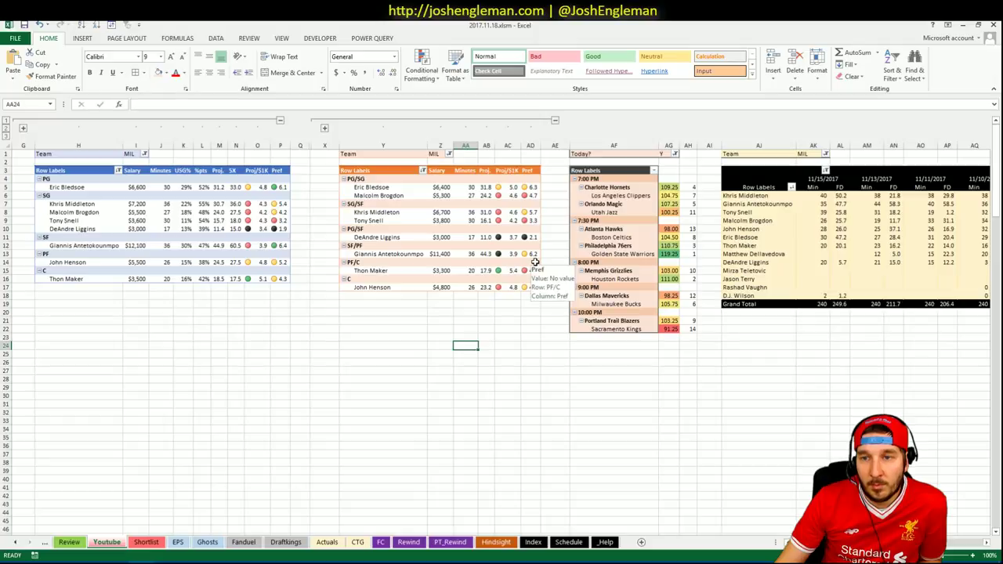
left_click(236, 303)
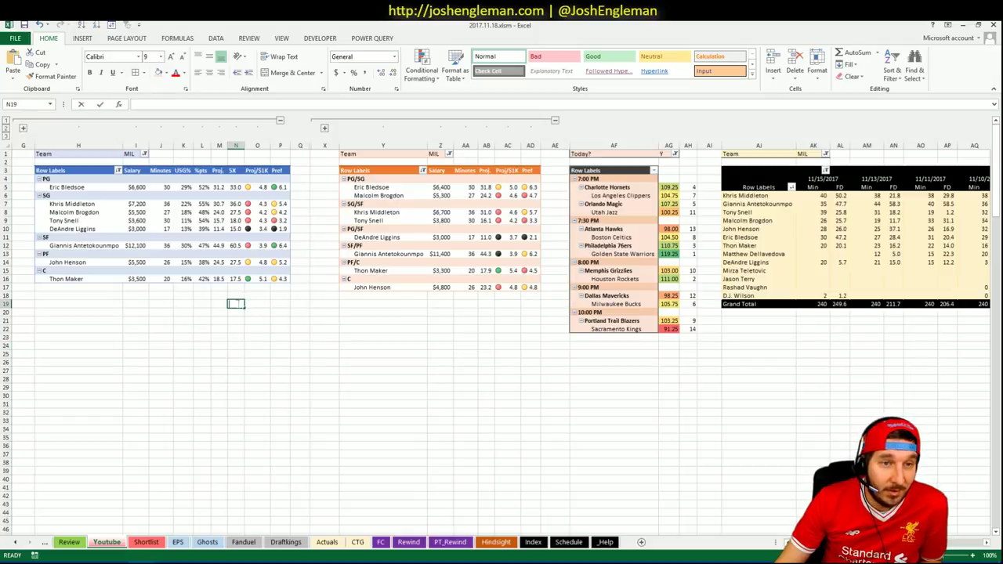
left_click(267, 295)
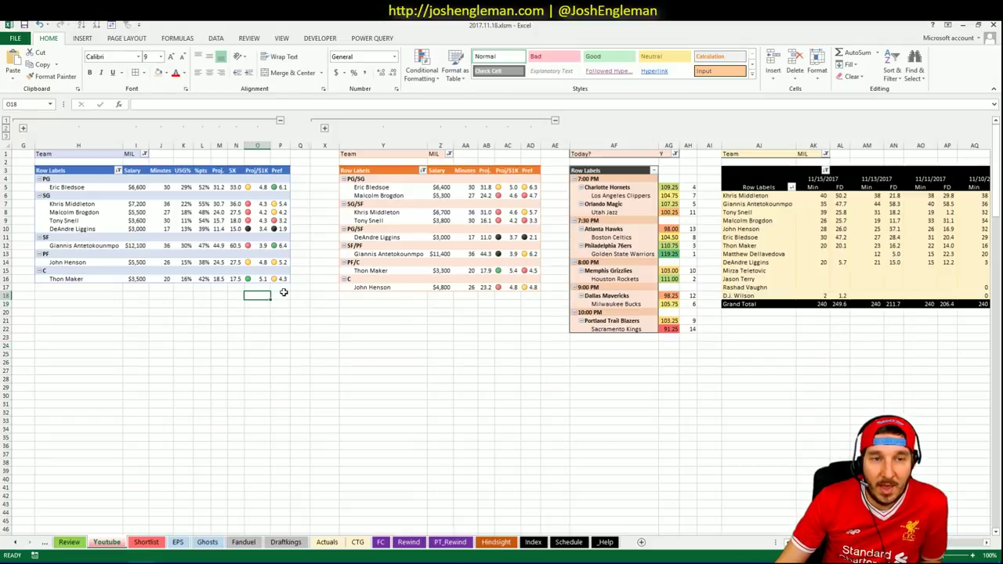
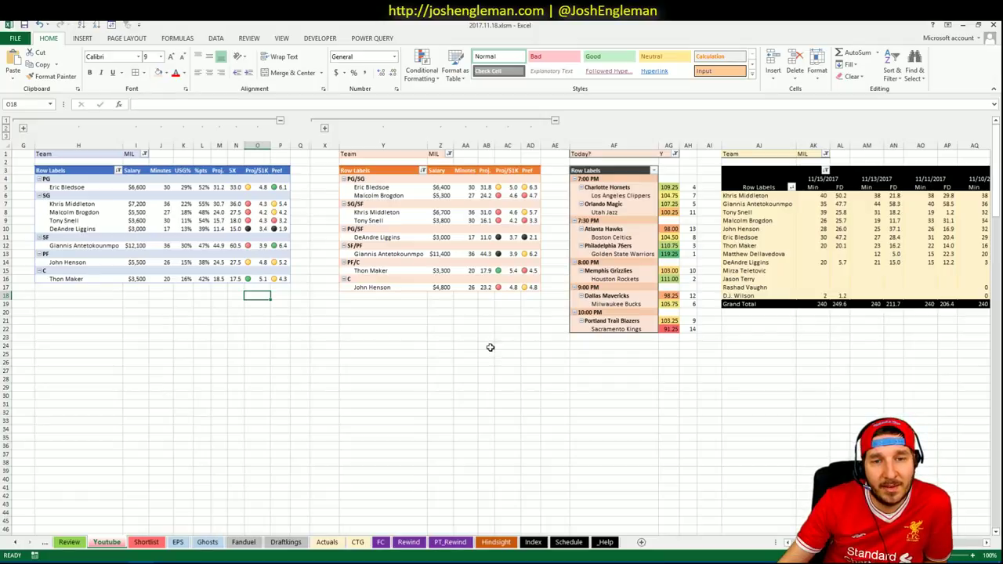
- Look through the slate-wide projections on the Daily sheet, from the forwards back up to James Harden's salary among the shooting guards
left_click(17, 543)
left_click(118, 543)
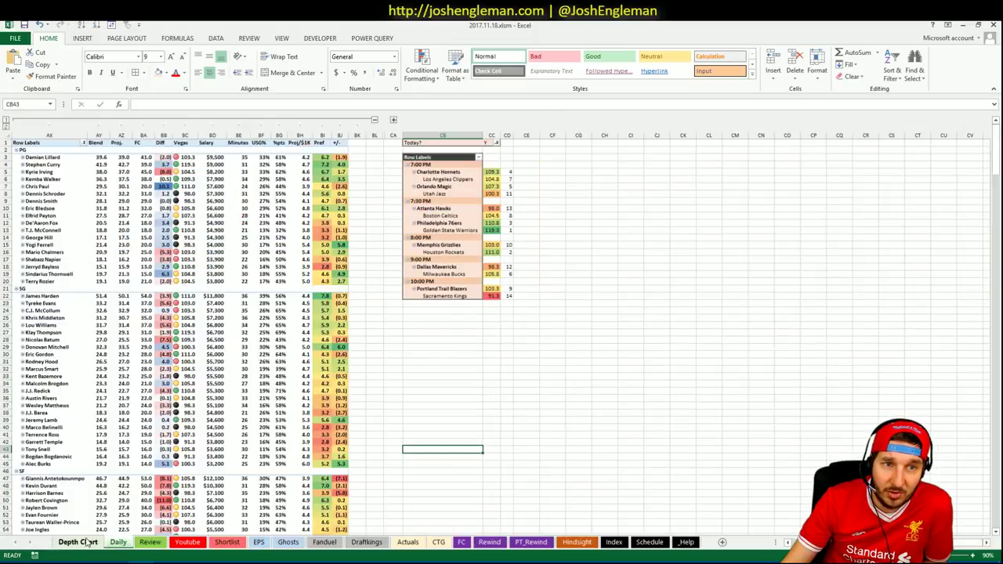
left_click(213, 346)
scroll(227, 353, "down", 8)
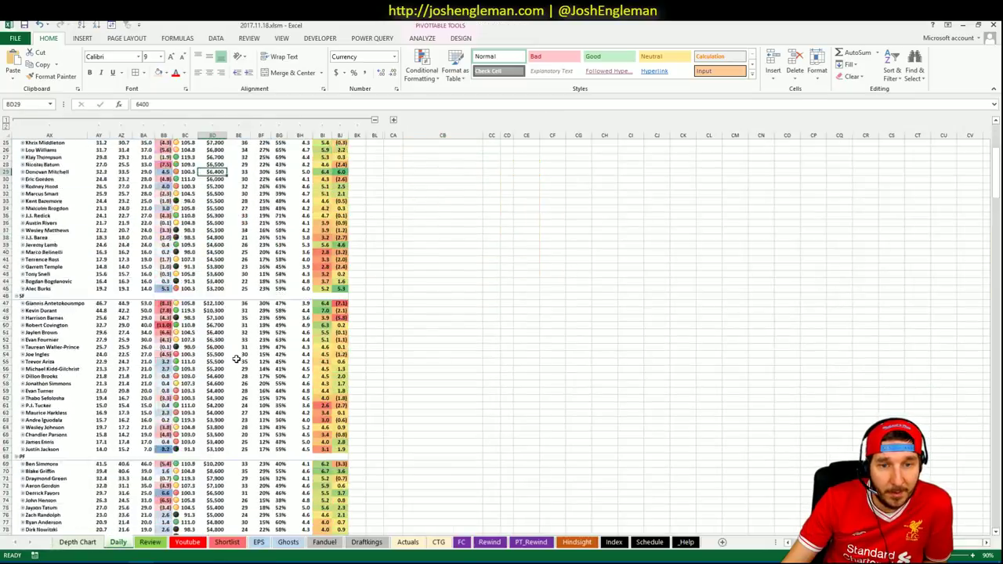
scroll(236, 358, "down", 1)
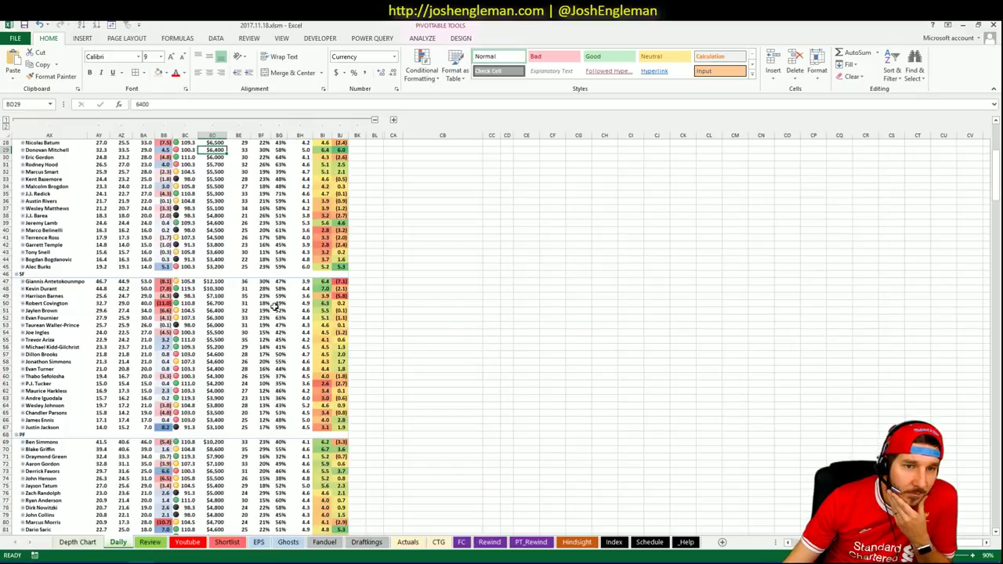
scroll(264, 318, "up", 4)
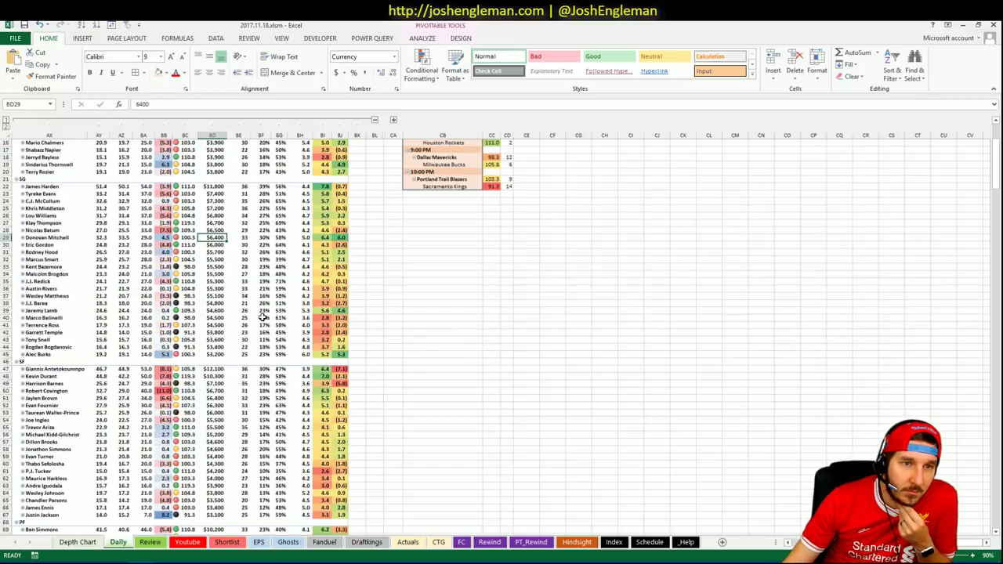
scroll(264, 318, "up", 5)
left_click(221, 296)
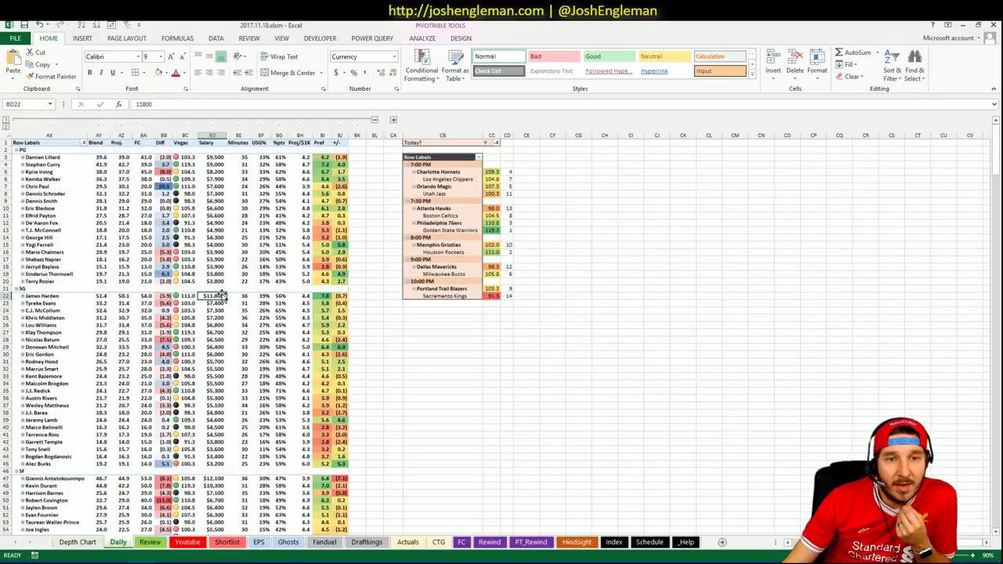
- Compare forward salaries on the Daily sheet, including Ben Simmons, Giannis Antetokounmpo, Kevin Durant and Joe Ingles
scroll(246, 314, "down", 15)
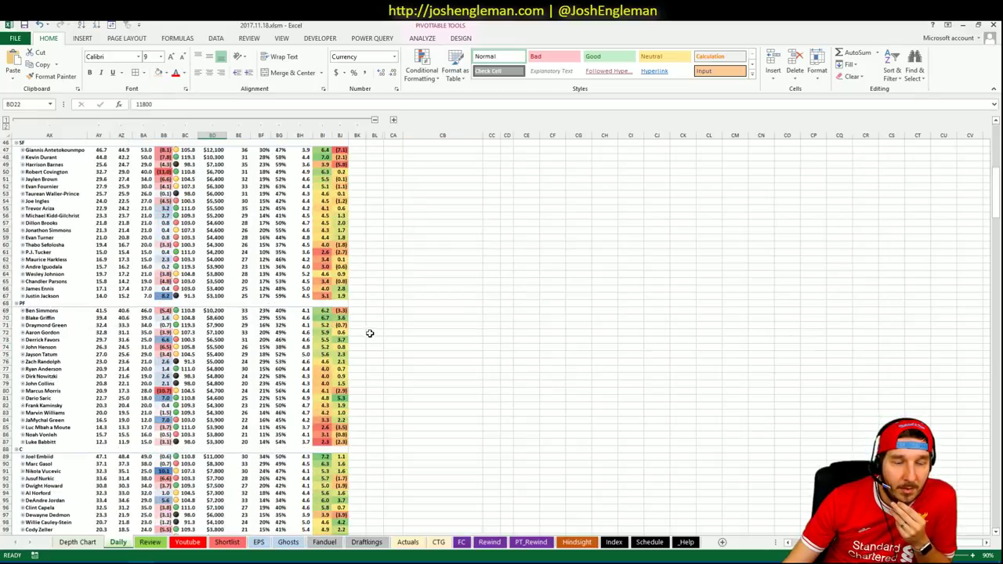
scroll(242, 319, "up", 3)
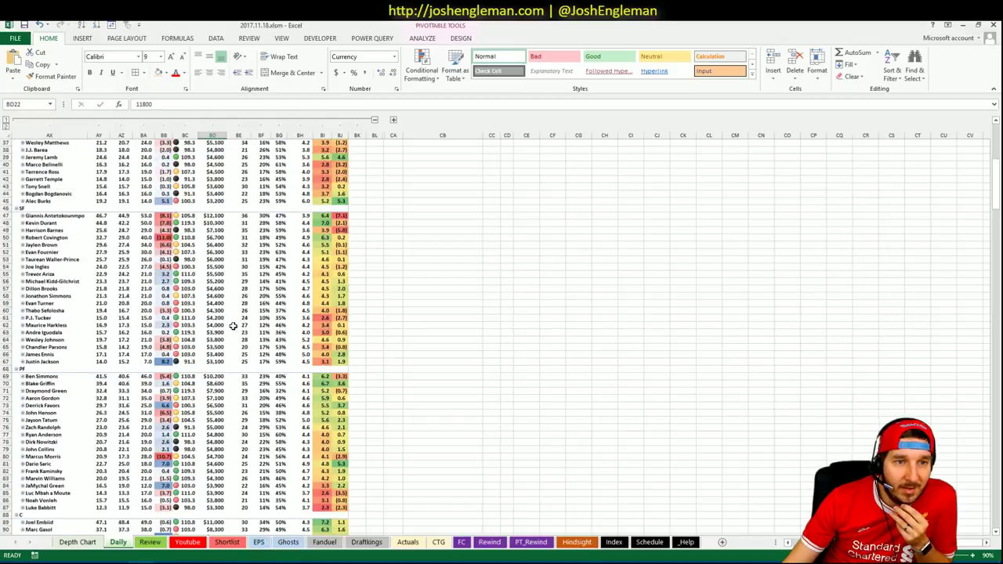
left_click(213, 376)
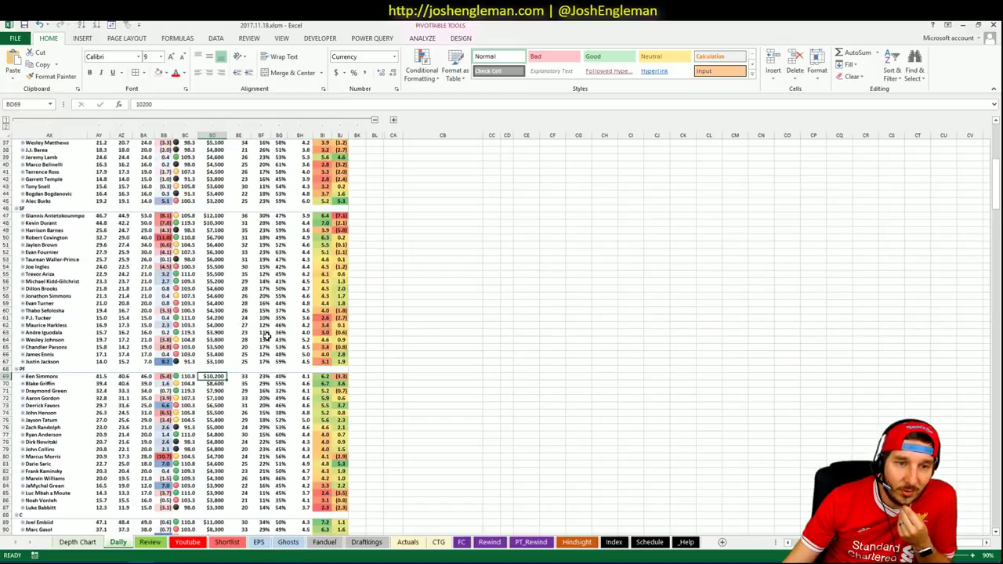
scroll(266, 336, "up", 1)
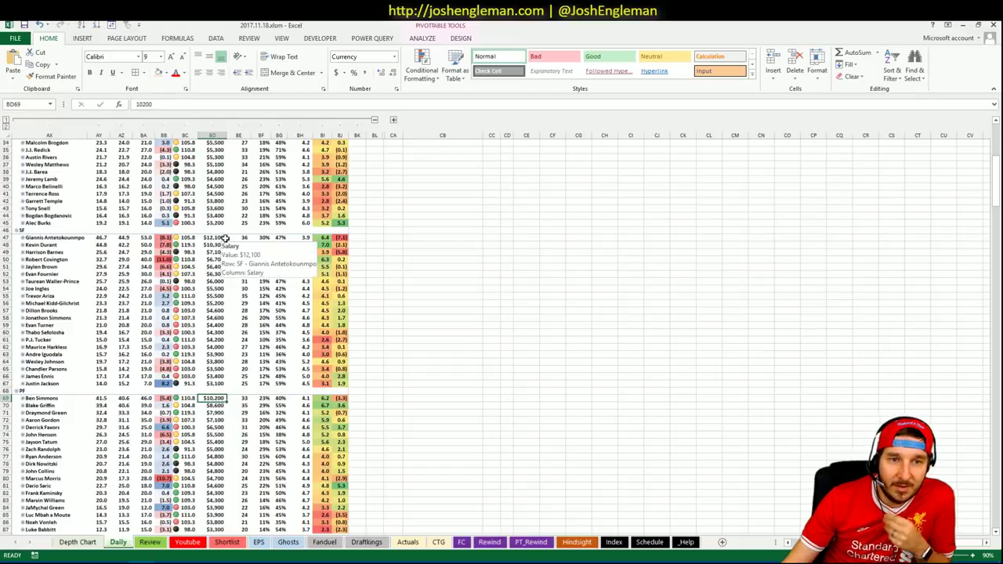
left_click(263, 296)
scroll(263, 296, "up", 1)
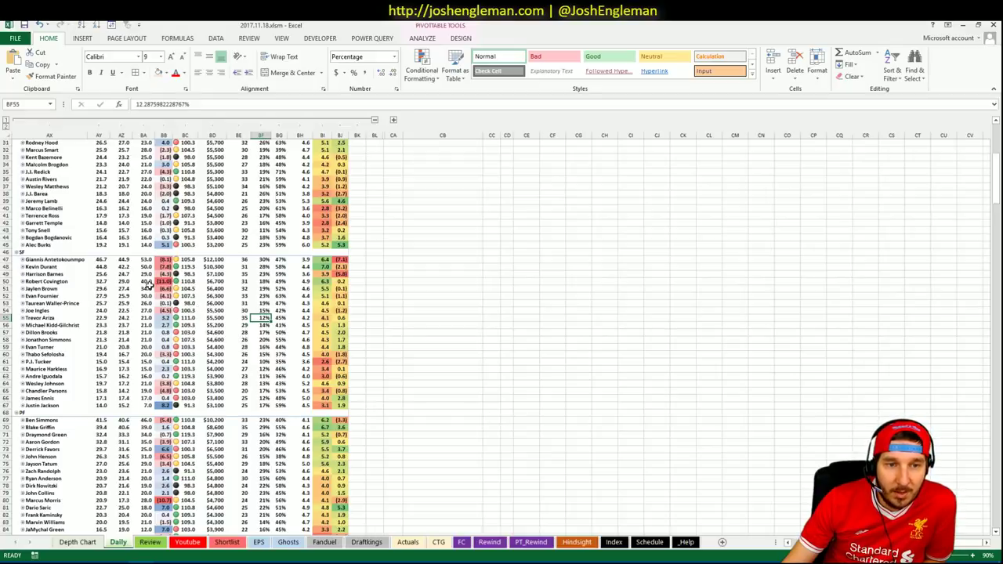
left_click(212, 267)
left_click(210, 312)
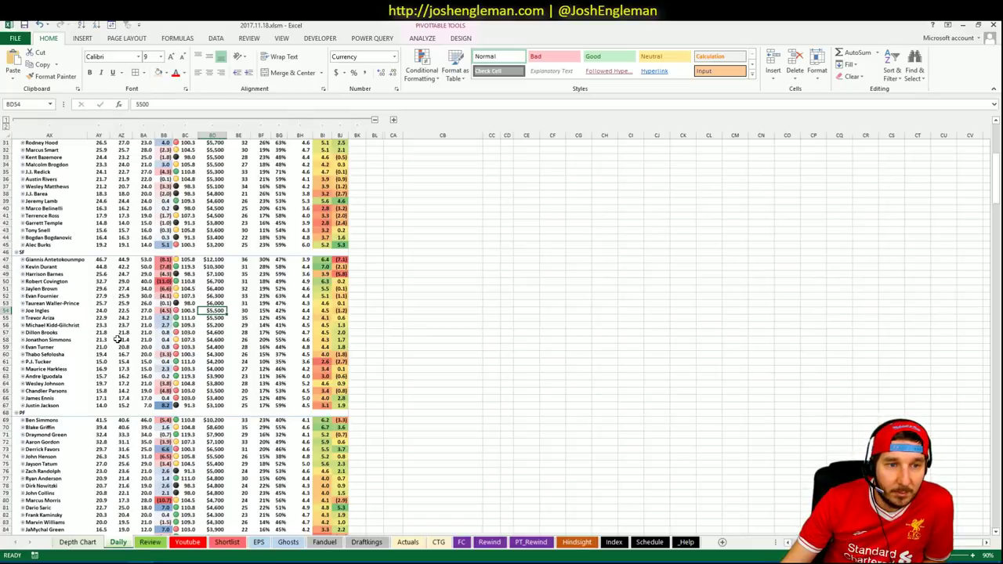
- Examine the small forward options on the Daily sheet: Wesley Johnson's minutes, Joe Ingles' usage, Jaylen Brown's minutes and Giannis Antetokounmpo's row
left_click_drag(60, 384, 343, 387)
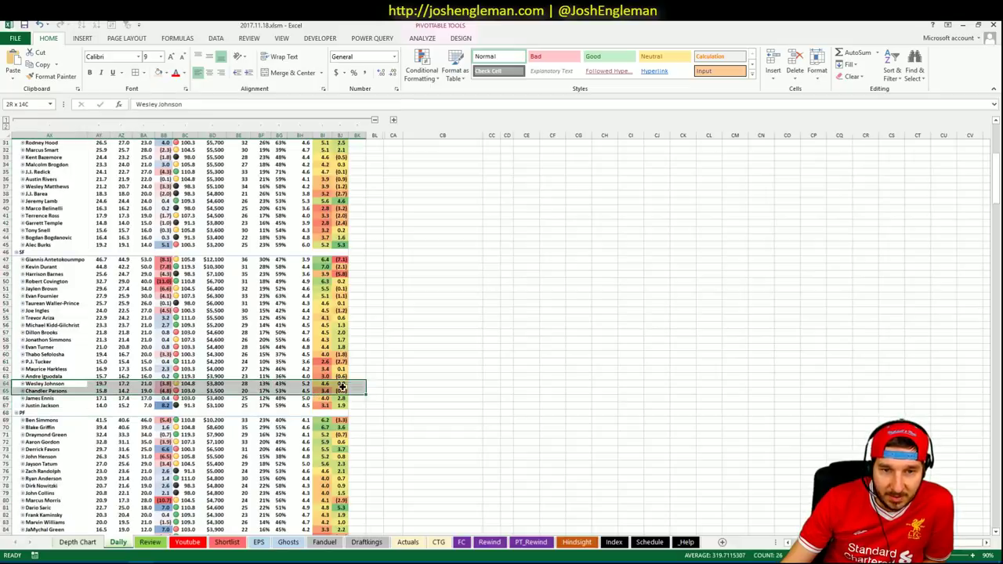
left_click(249, 386)
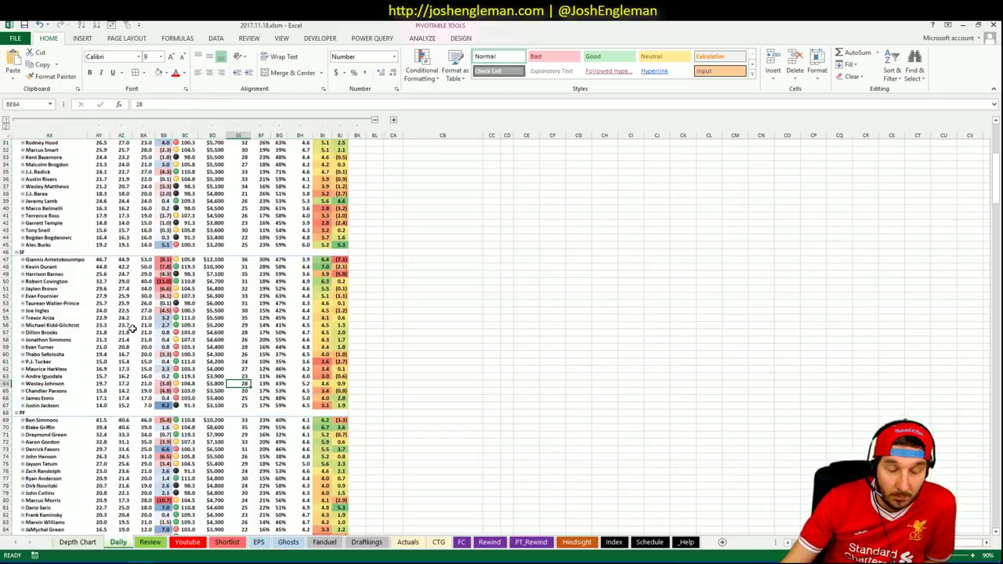
left_click(254, 312)
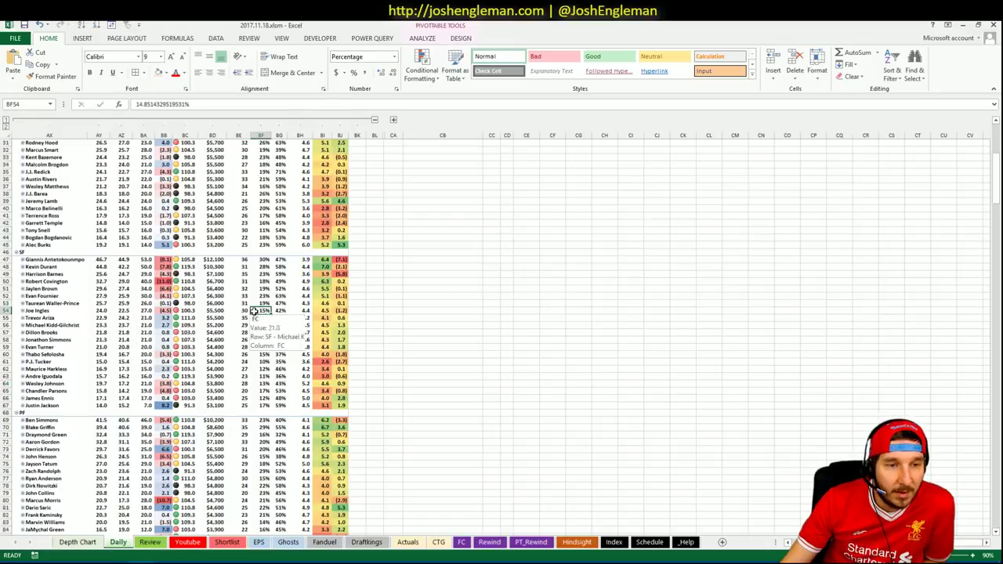
left_click(237, 289)
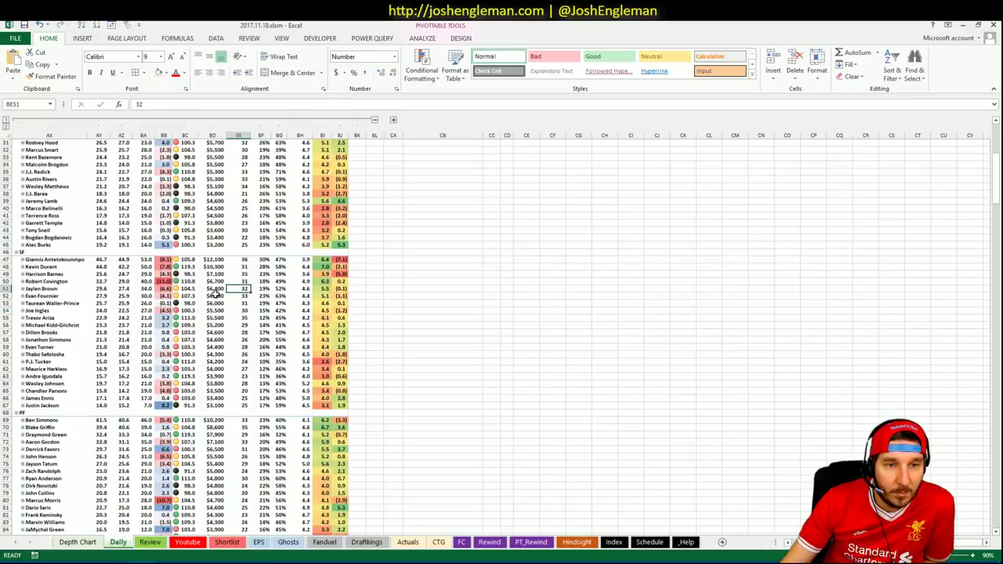
scroll(215, 293, "up", 1)
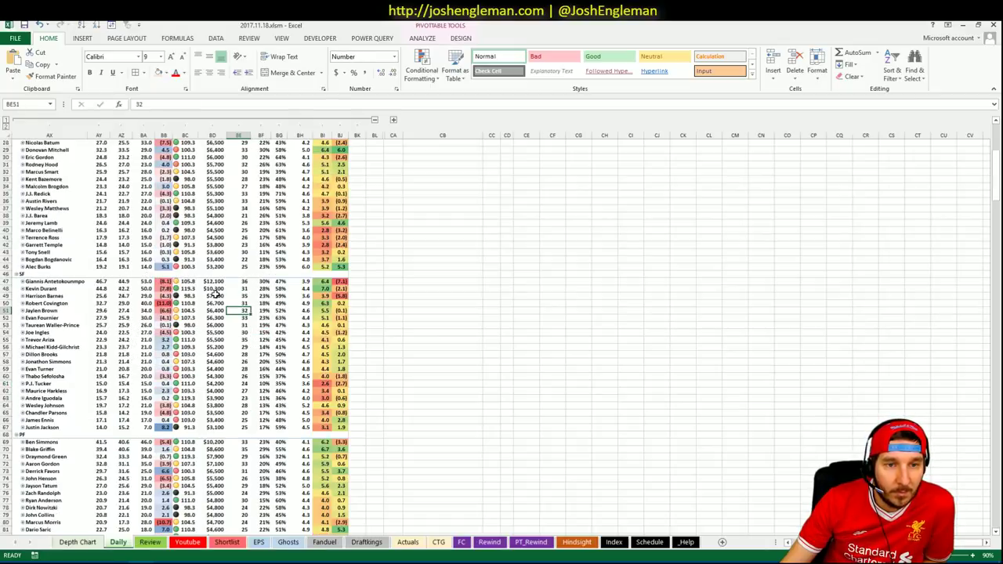
left_click(79, 282)
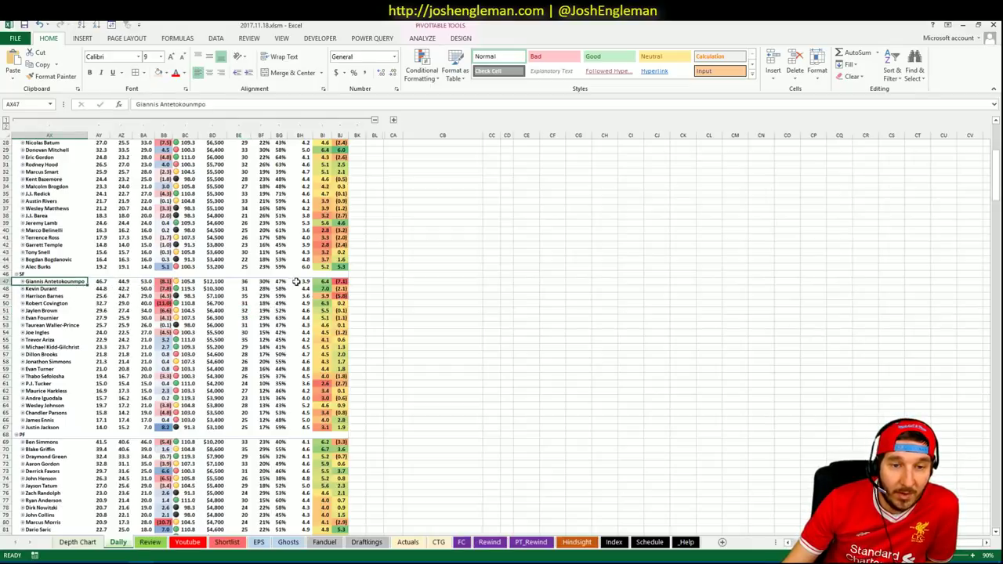
scroll(235, 319, "up", 5)
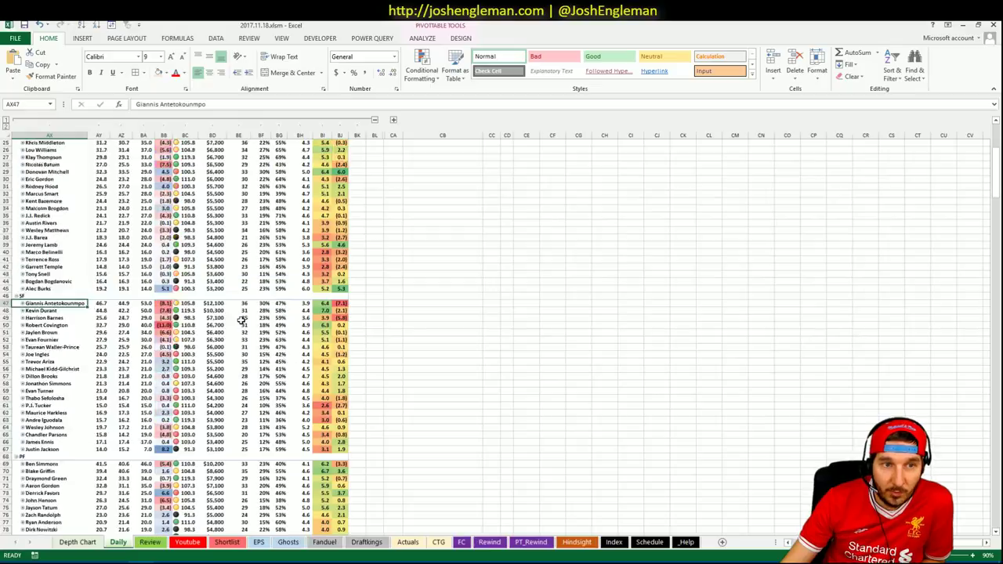
scroll(220, 322, "up", 4)
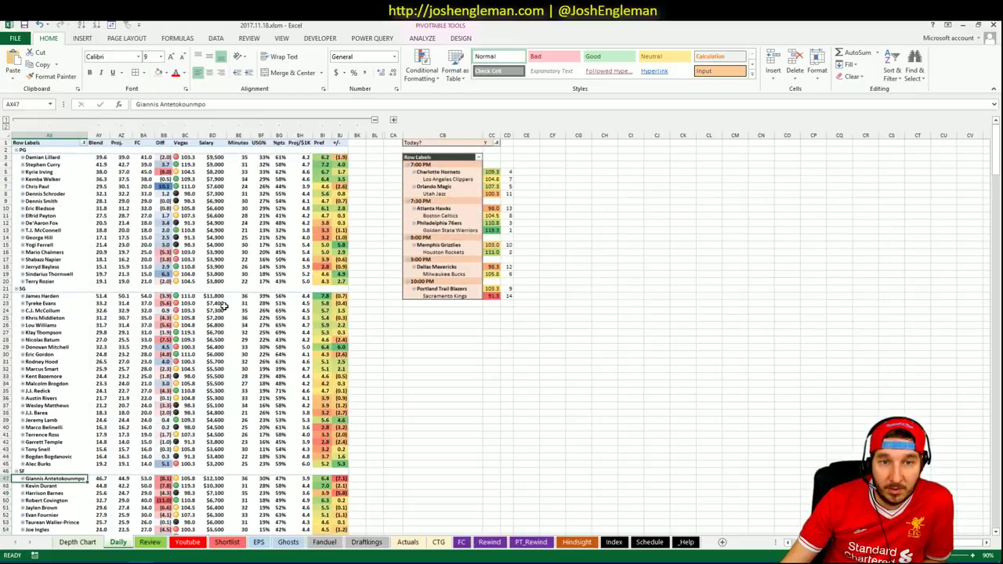
scroll(223, 308, "down", 13)
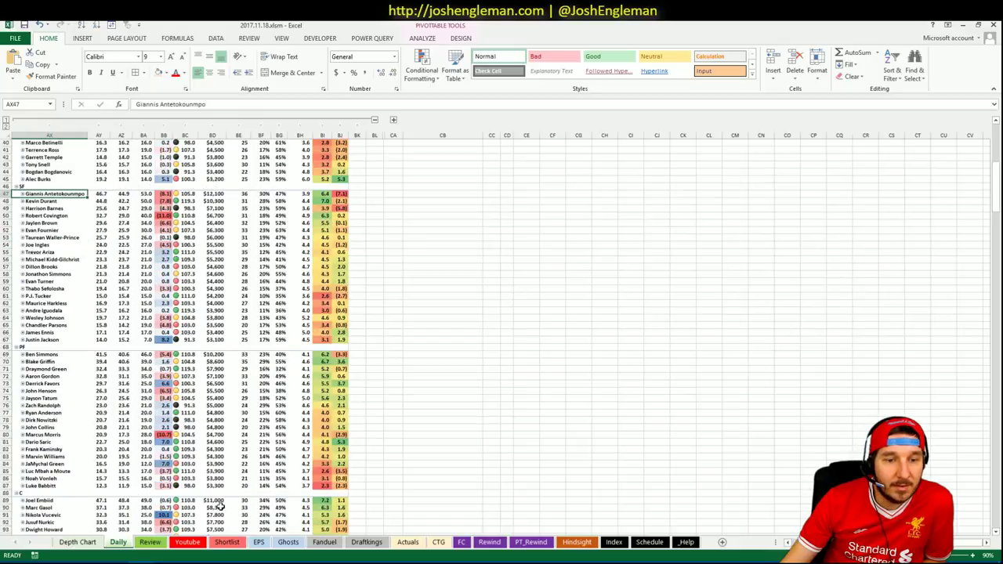
- Return to the Youtube sheet and review the Bucks' tables and the game schedule
left_click(194, 543)
left_click(592, 404)
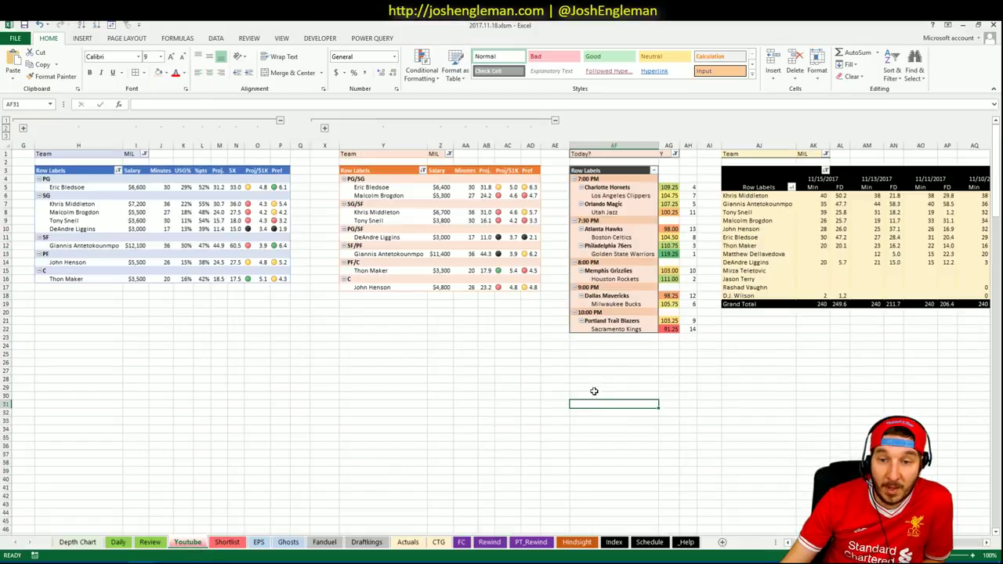
left_click(594, 388)
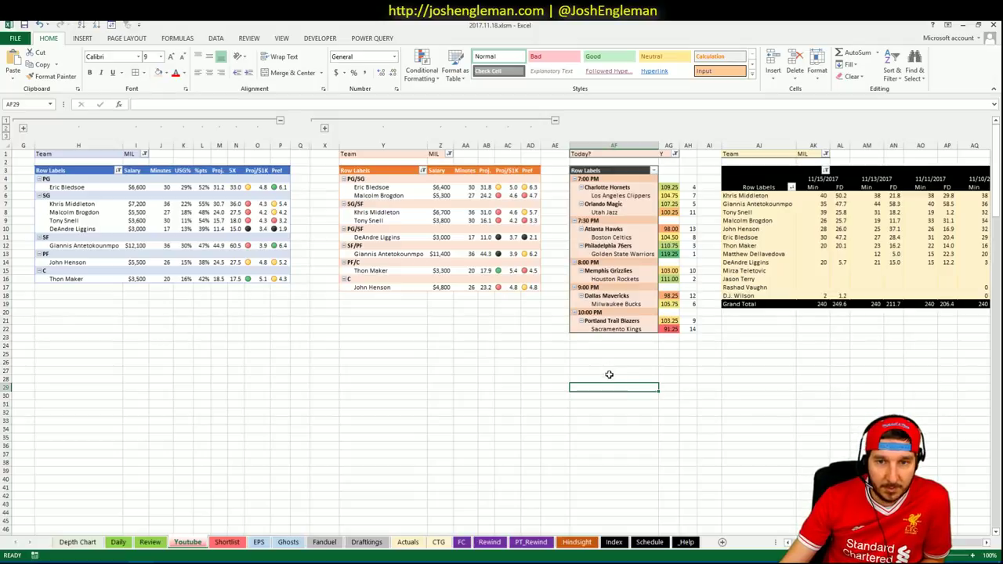
- Review the Bucks' salaries, minutes and projections in the two team tables on the Youtube sheet
left_click(528, 354)
left_click(531, 346)
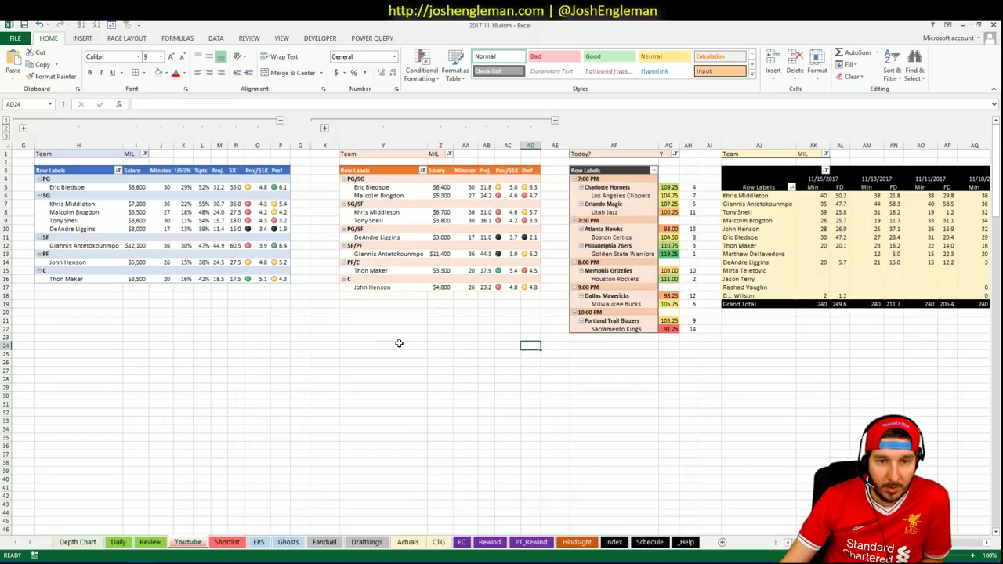
mouse_move(398, 312)
left_mouse_down()
mouse_move(533, 344)
mouse_move(371, 332)
mouse_move(389, 312)
mouse_move(528, 351)
mouse_move(392, 314)
left_mouse_up()
left_click(375, 317)
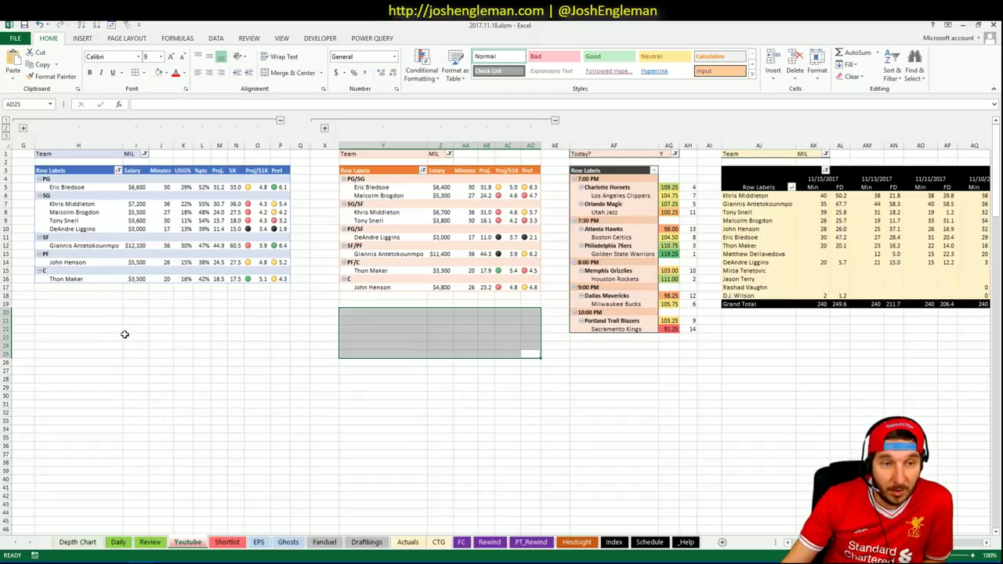
left_click(163, 329)
left_click(197, 321)
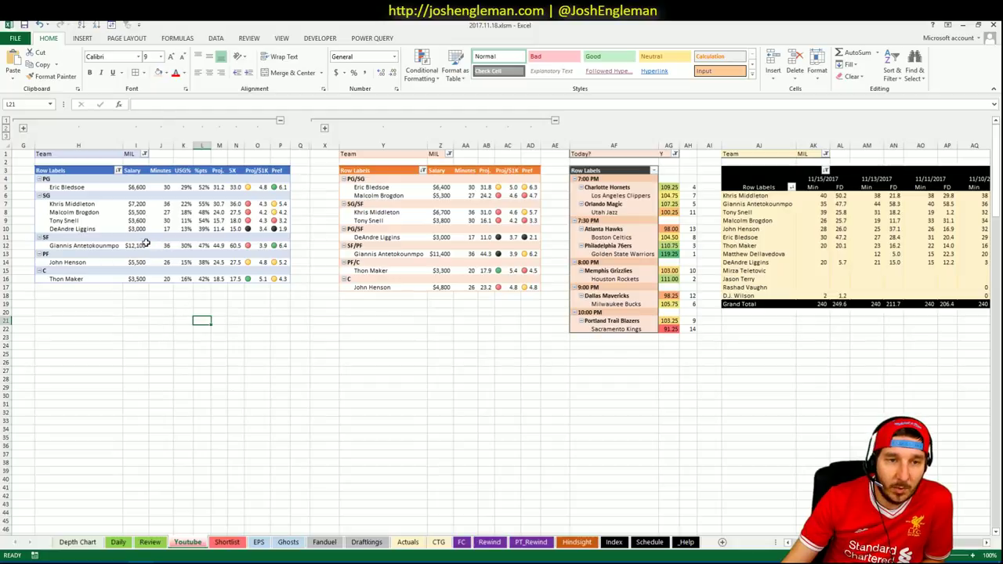
left_click(179, 380)
left_click(181, 303)
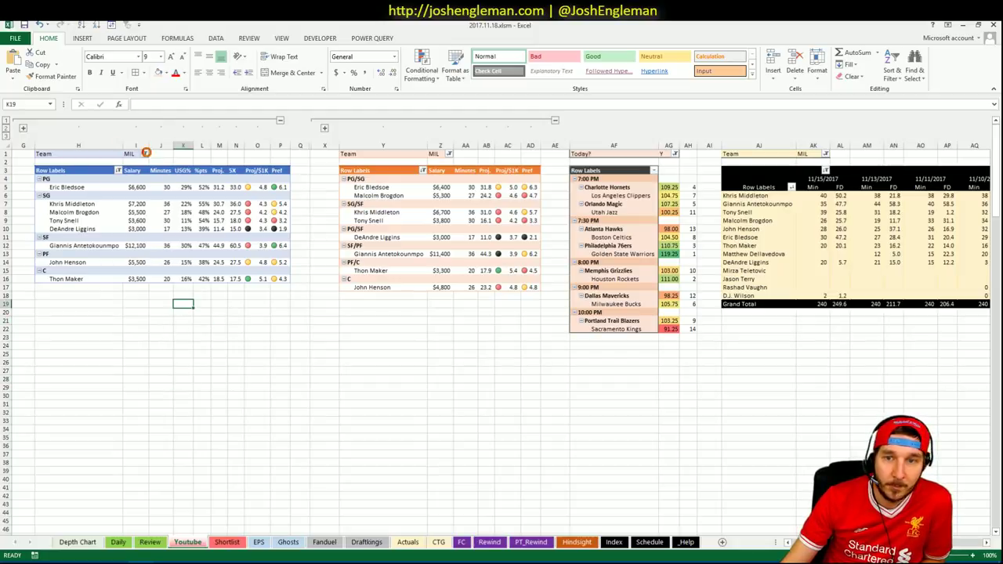
- Change the team filter of the blue projection table from MIL to POR
left_click(144, 154)
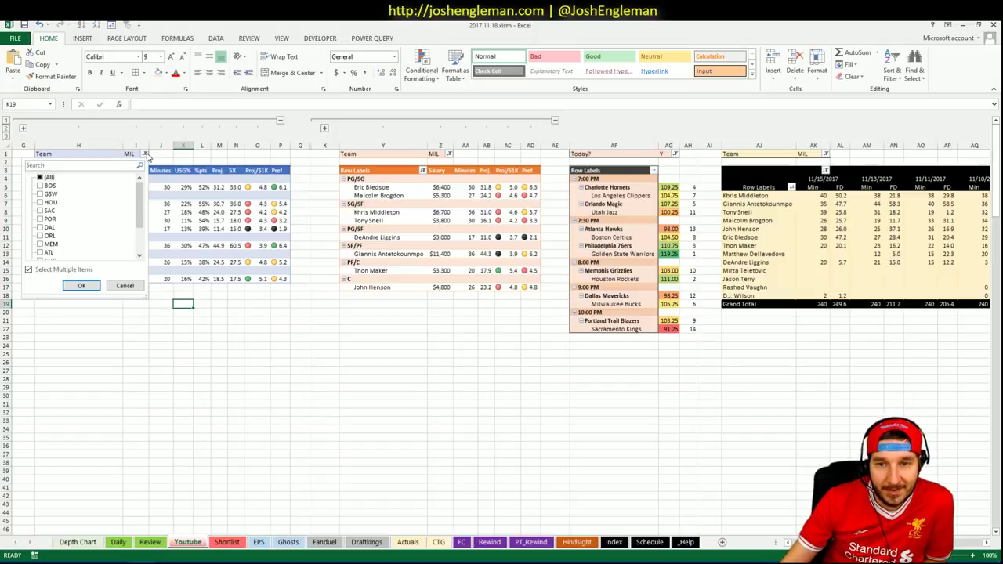
scroll(93, 227, "down", 2)
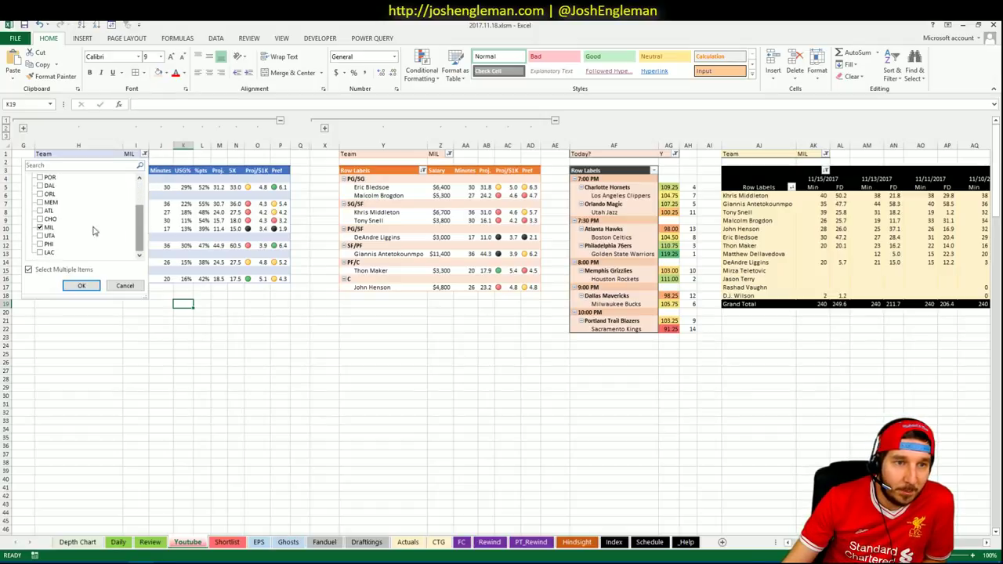
left_click(43, 230)
scroll(48, 221, "up", 1)
scroll(49, 221, "up", 2)
left_click(40, 219)
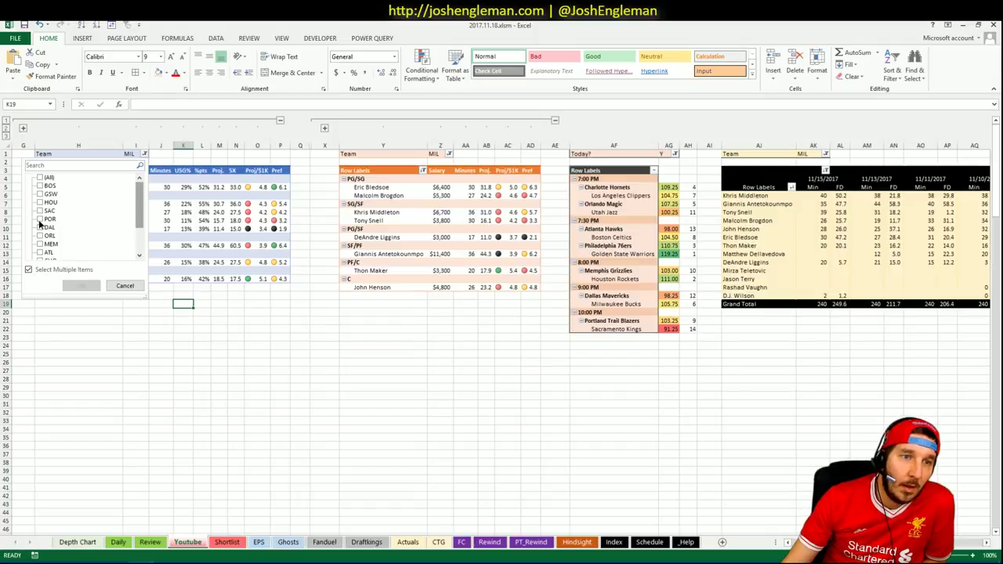
left_click(79, 285)
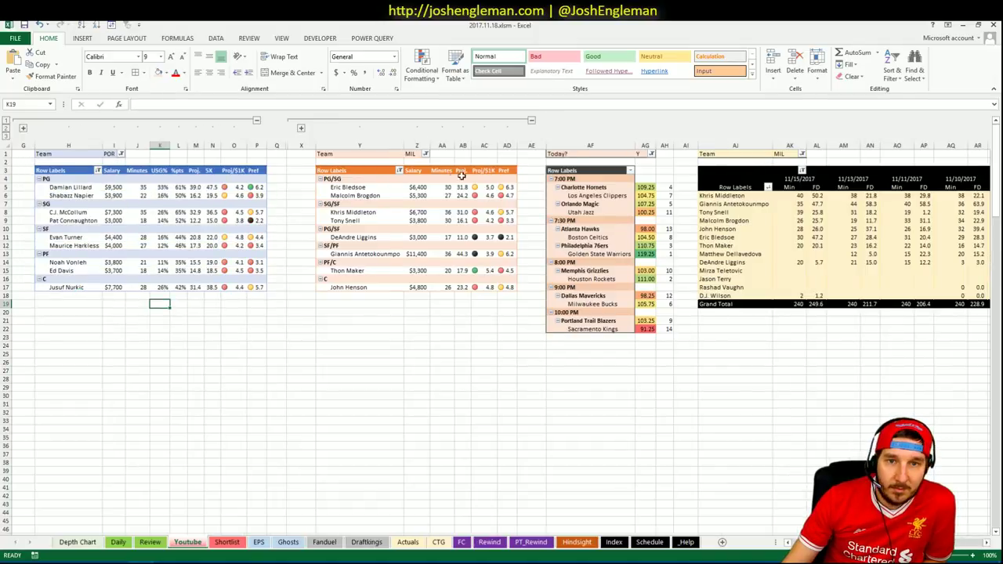
- Filter the orange projection table to team POR
left_click(425, 155)
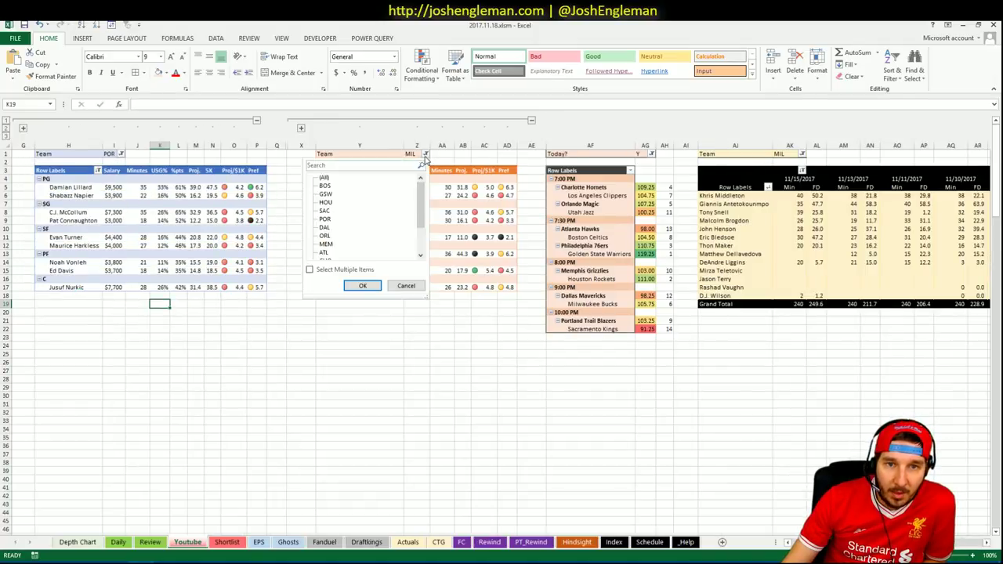
left_click(329, 219)
left_click(362, 285)
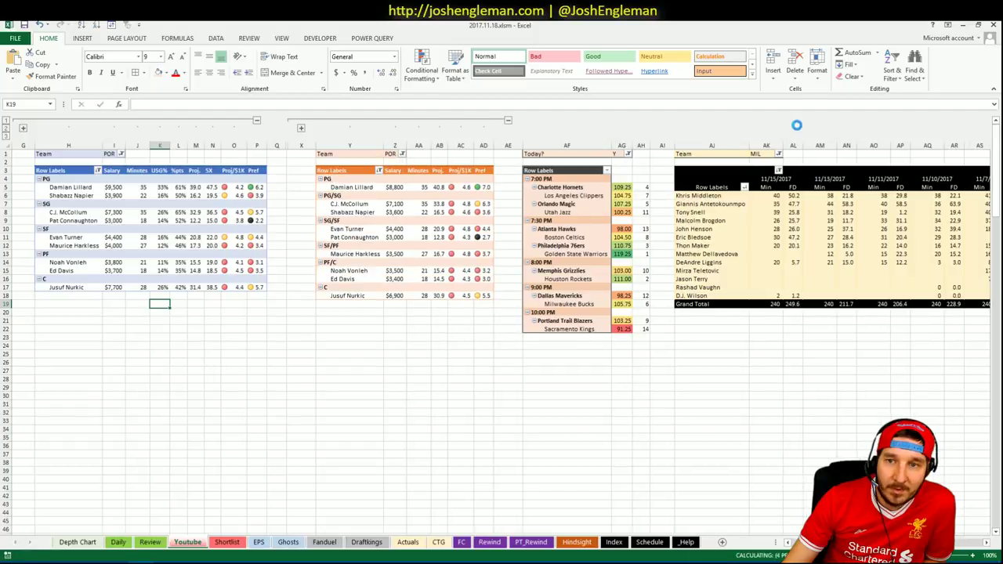
- Set the game log table's team filter to POR only, removing MIL
left_click(778, 156)
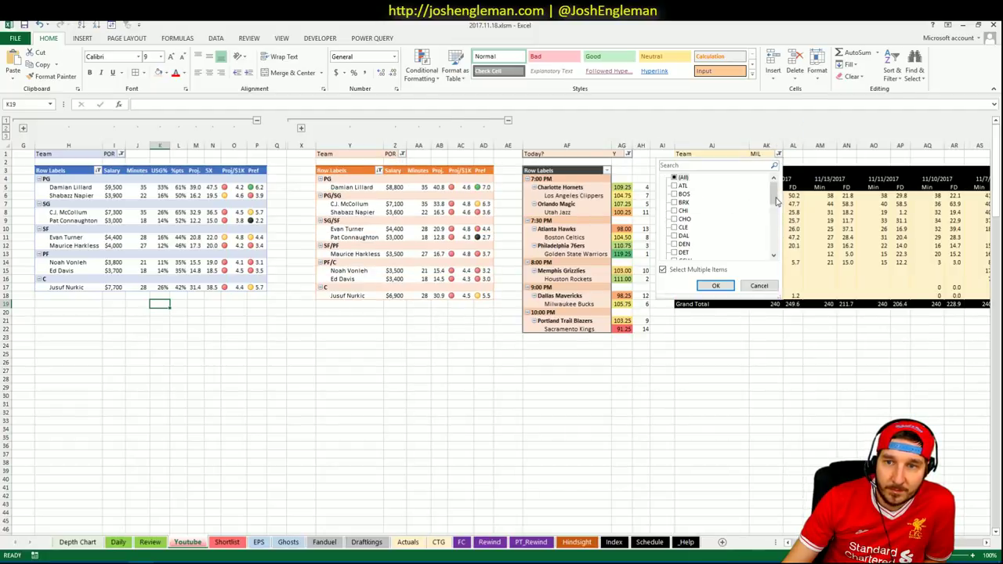
left_click_drag(776, 202, 776, 235)
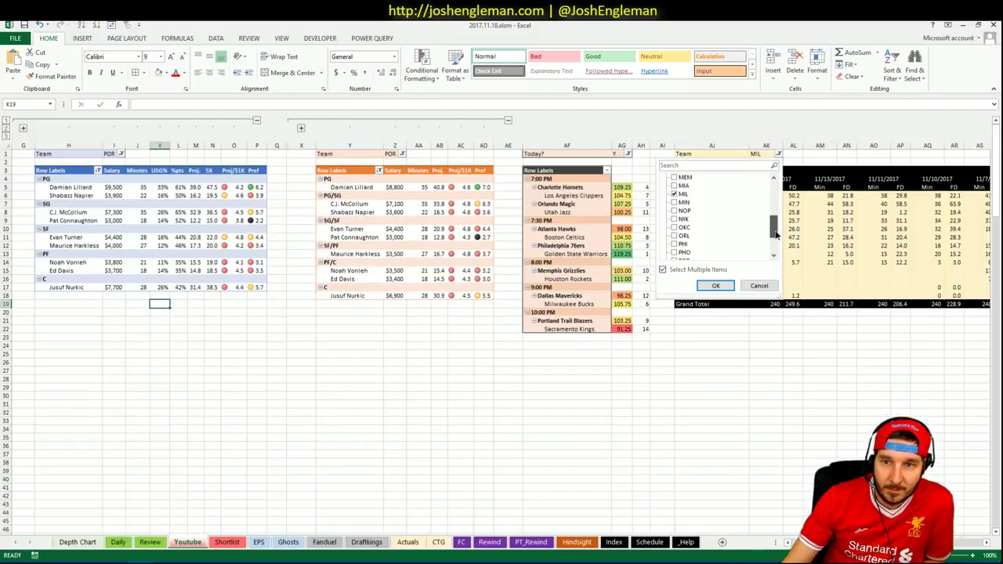
left_click(675, 195)
scroll(747, 228, "down", 1)
left_click(675, 236)
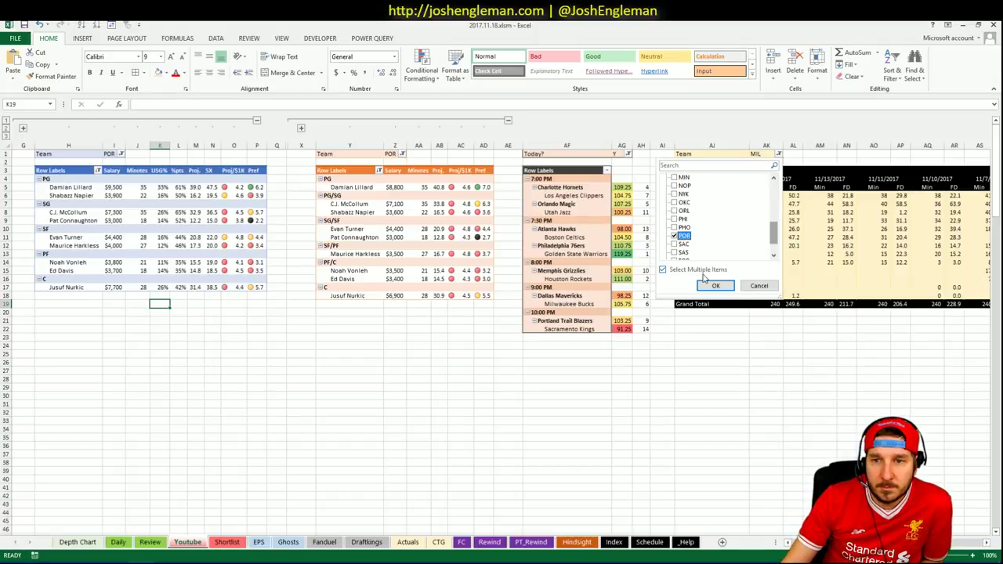
left_click(716, 286)
left_click(720, 386)
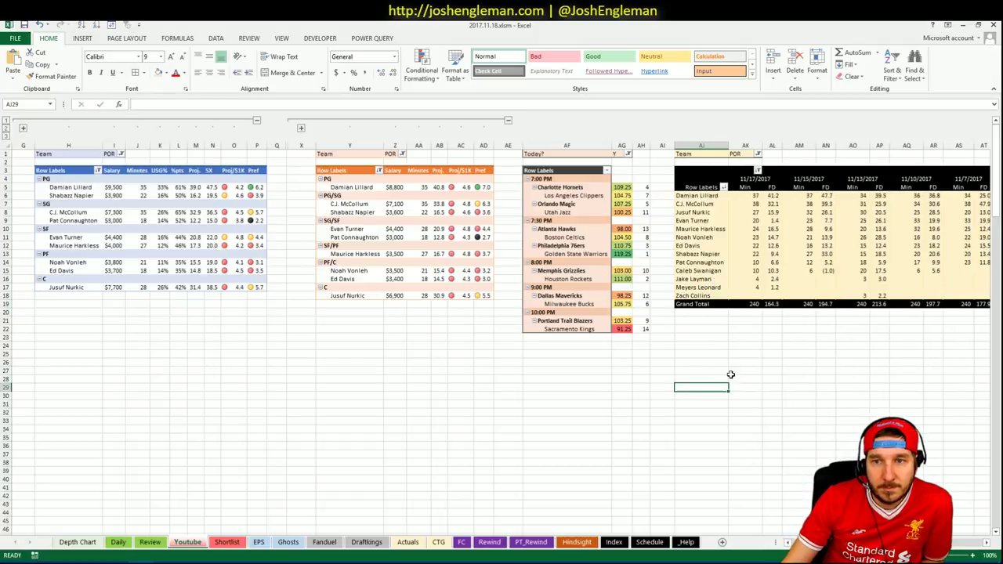
left_click(160, 337)
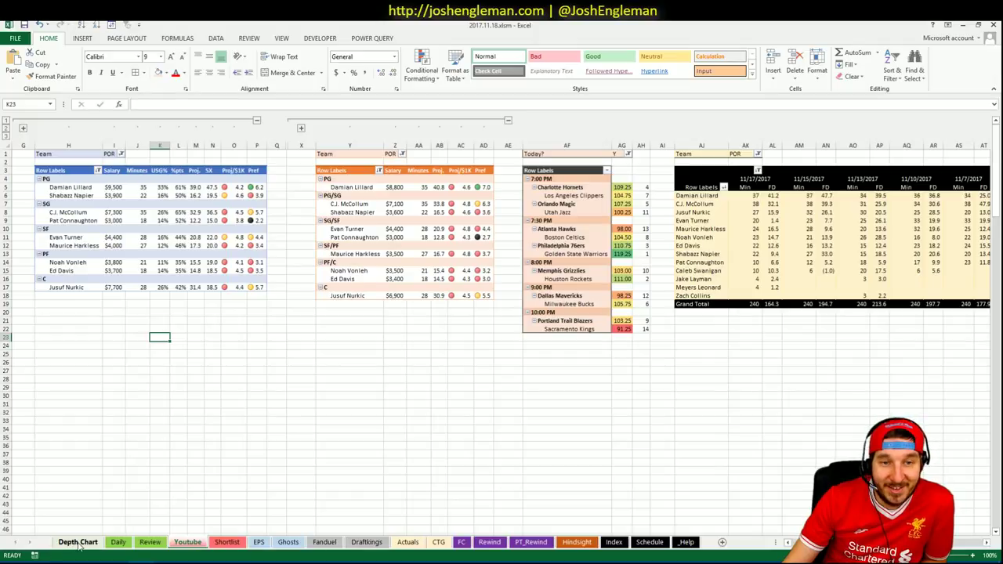
- Switch to Chrome, go from the FantasyLabs news to its NBA matchups page and open the list of teams
mouse_move(35, 558)
left_click(36, 518)
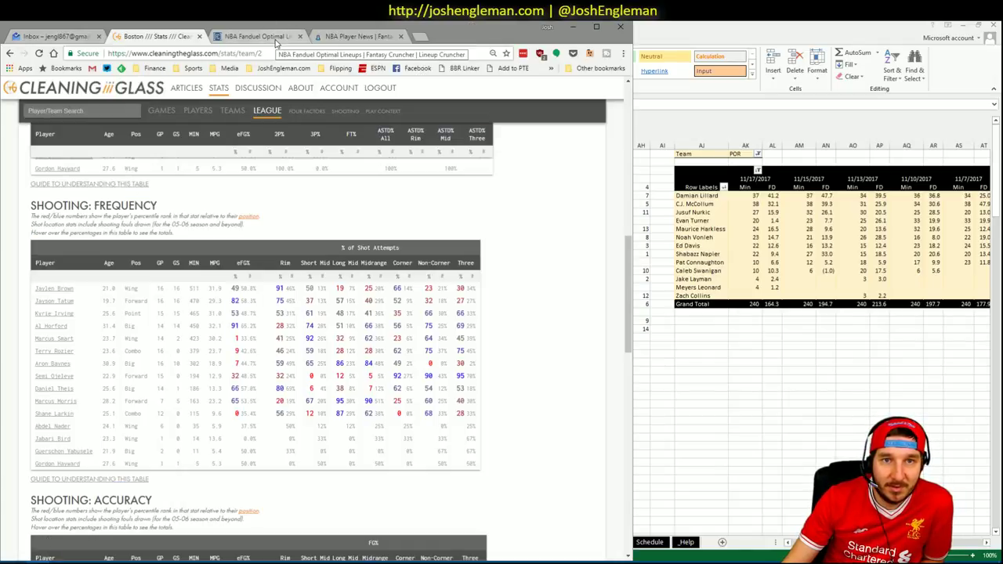
left_click(337, 36)
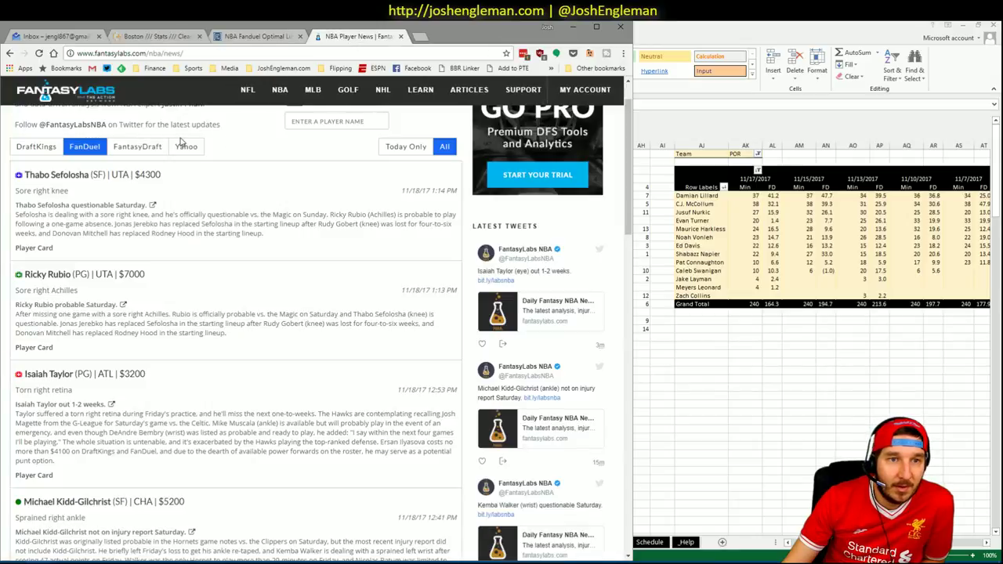
scroll(298, 156, "up", 1)
mouse_move(289, 104)
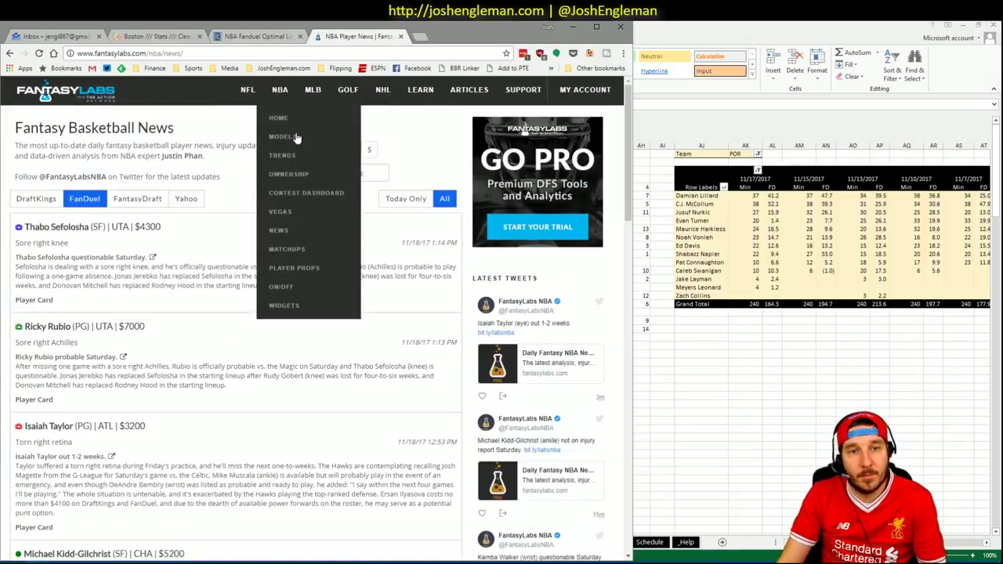
left_click(292, 250)
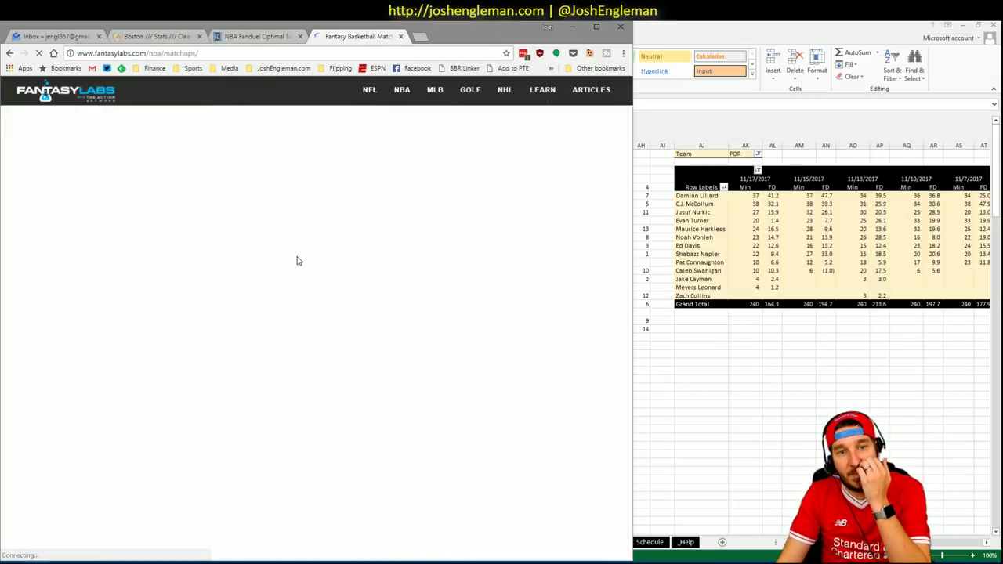
left_click(180, 116)
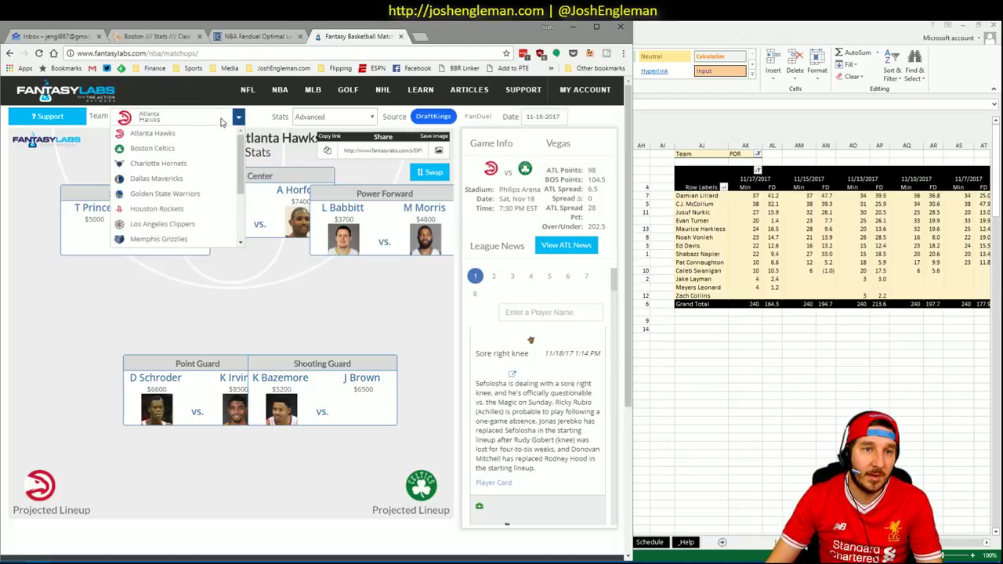
- Search Cleaning the Glass for "blaz" and open the Portland Trail Blazers' team stats
left_click(157, 36)
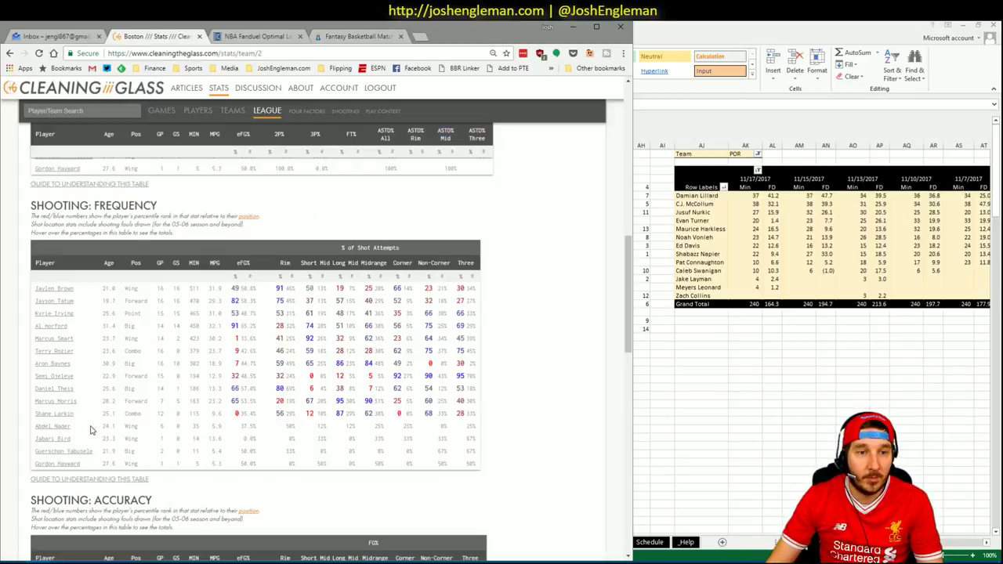
left_click(115, 114)
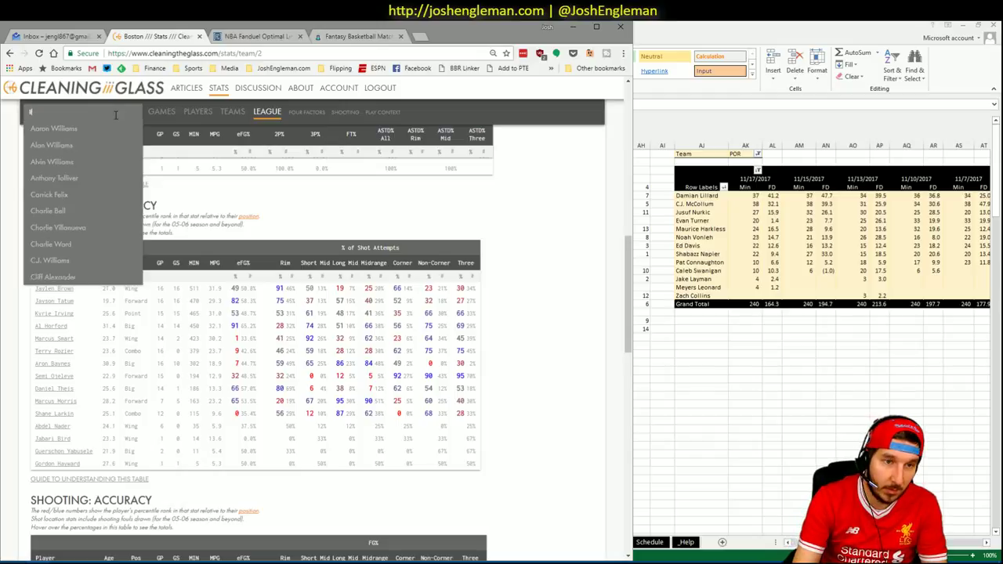
type("Port")
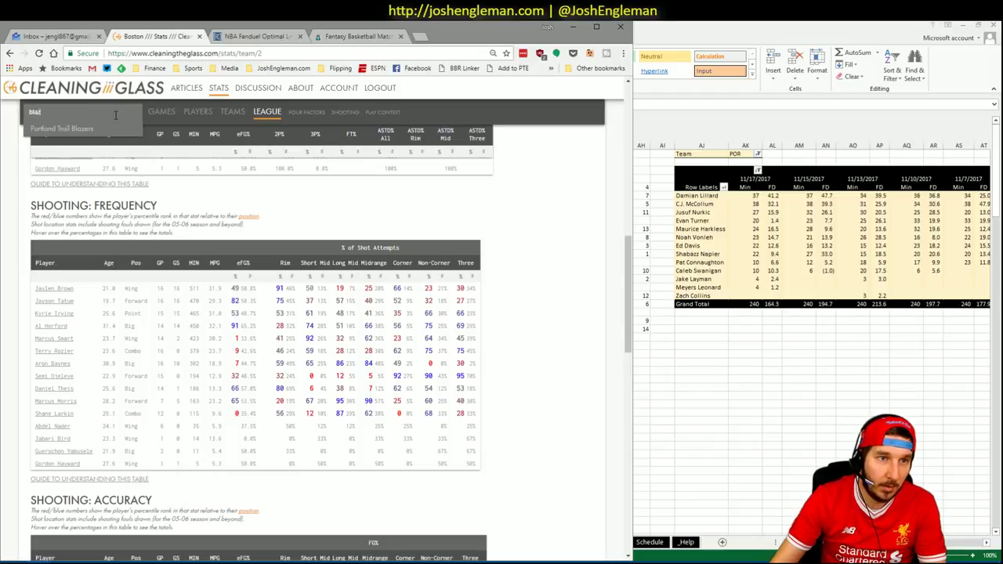
left_click(126, 135)
- Bring up the league shooting stats window alongside and examine the Trail Blazers' Shooting: Frequency table
key("alt+Tab")
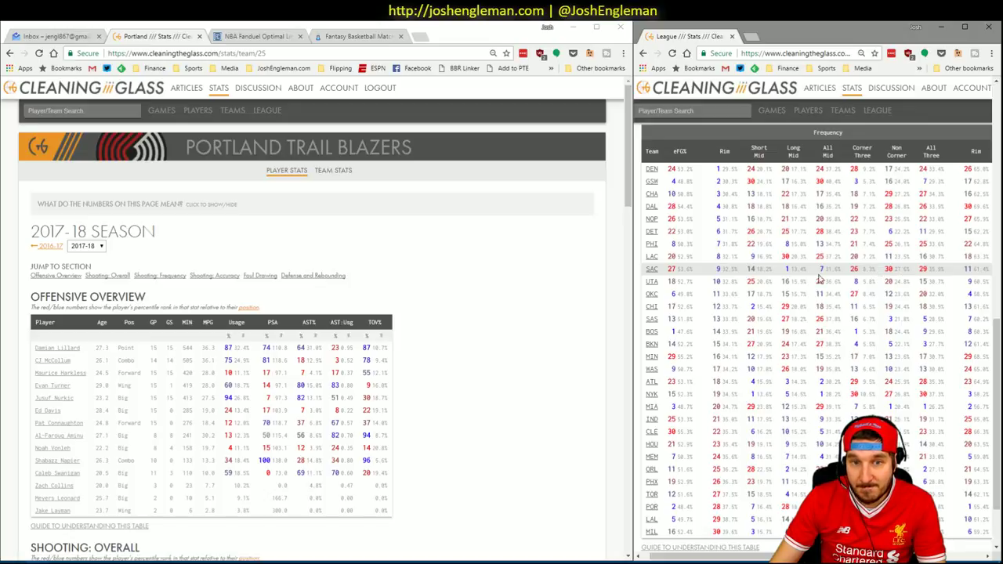
left_click(544, 369)
scroll(548, 349, "down", 5)
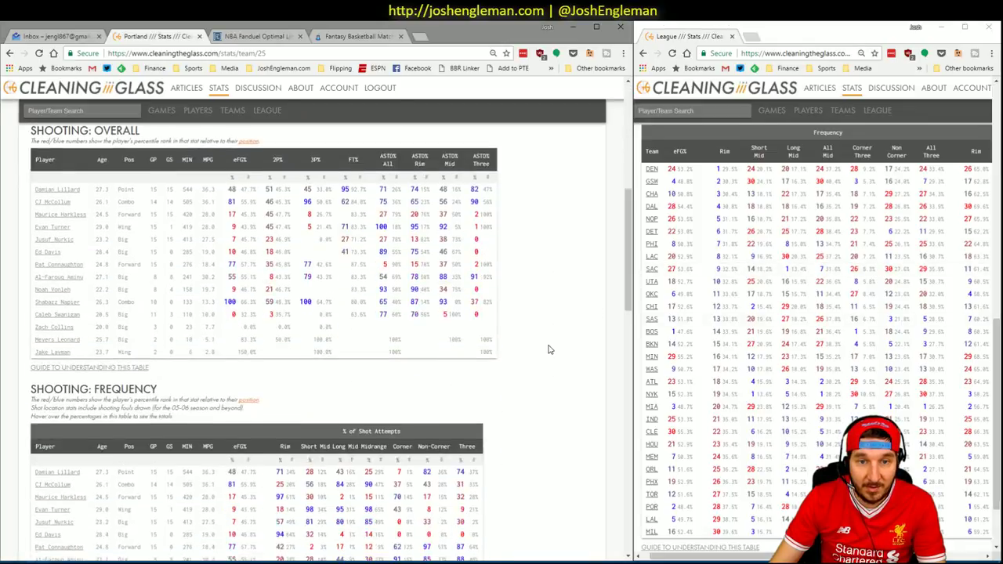
scroll(549, 350, "down", 3)
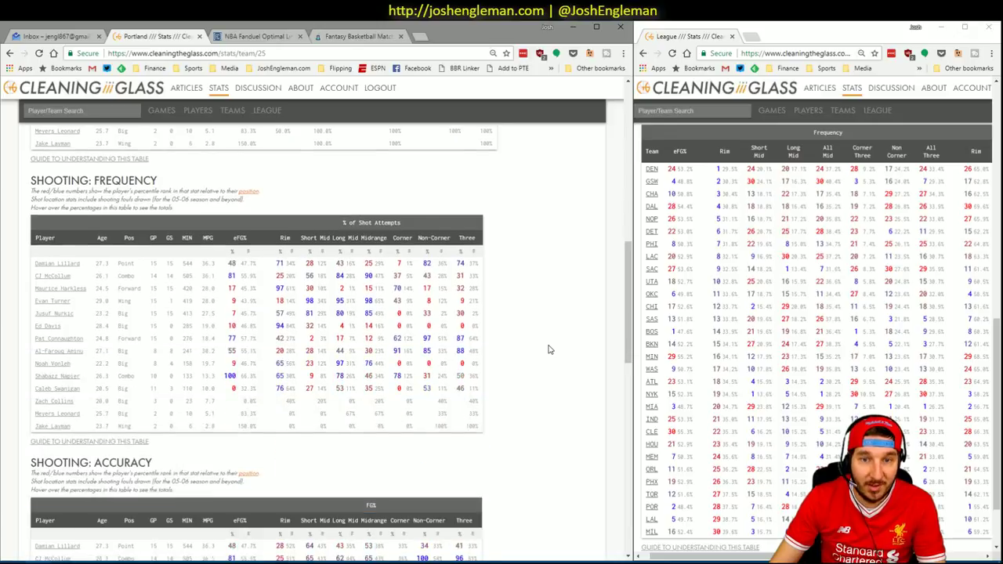
mouse_move(460, 274)
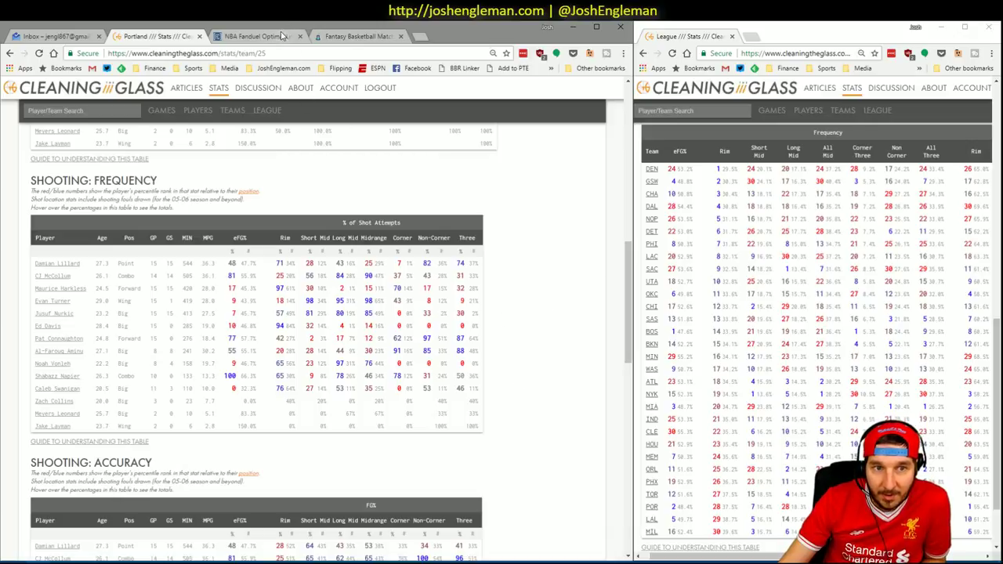
left_click(283, 36)
key("ctrl+shift+Tab")
left_click(287, 38)
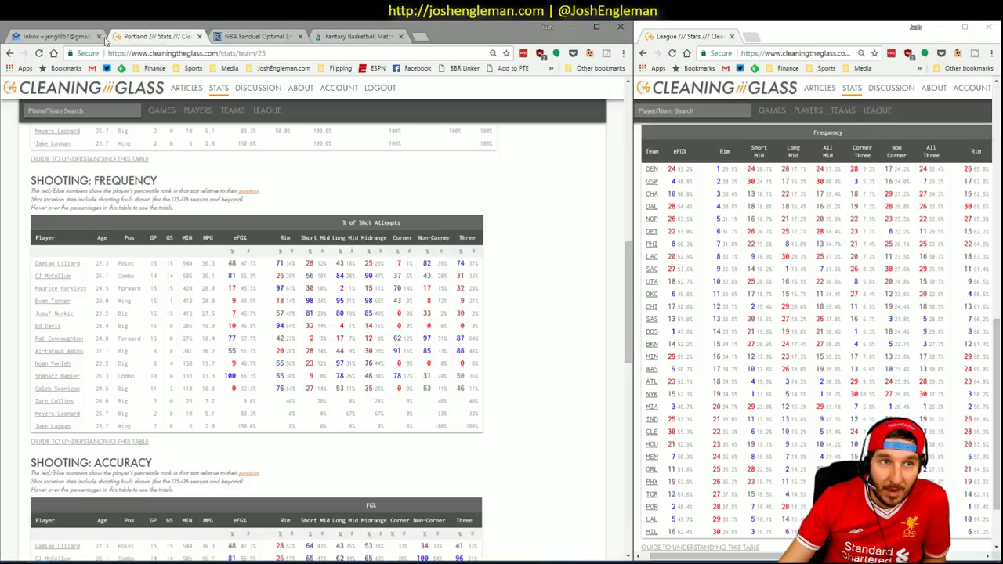
left_click(167, 41)
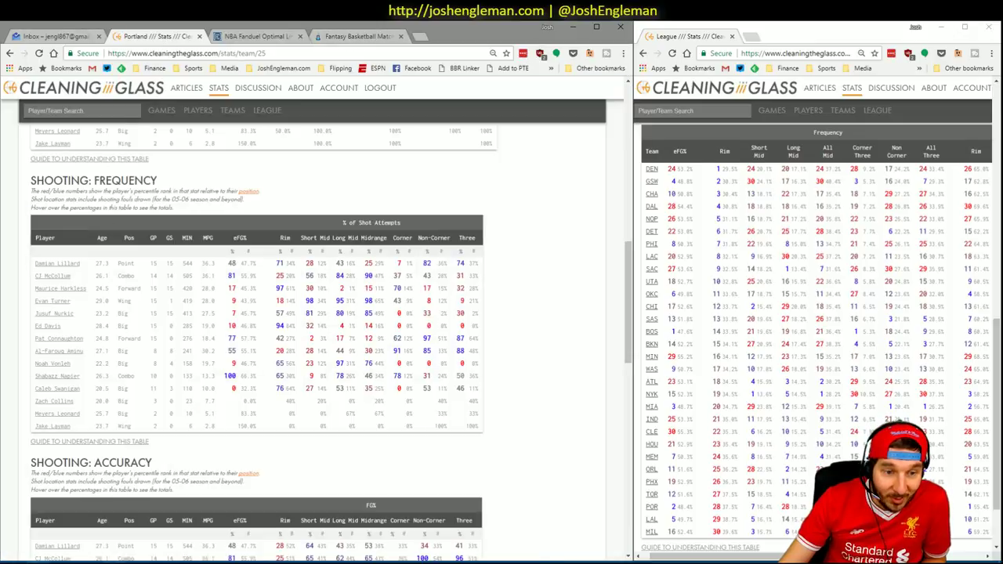
- Switch back to the Excel workbook and review the Trail Blazers' projections, game log and place in the game schedule
key("alt+Tab")
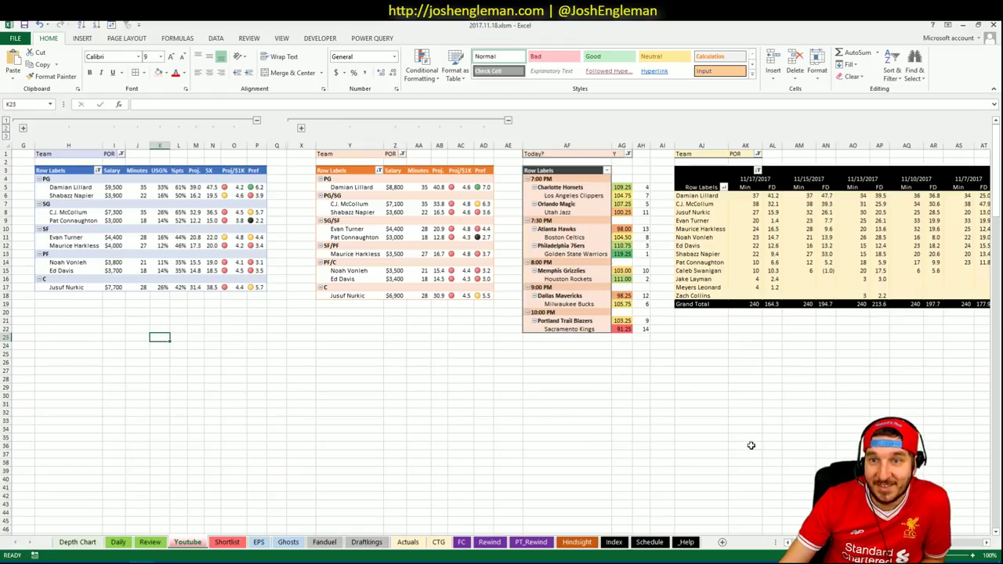
left_click(751, 446)
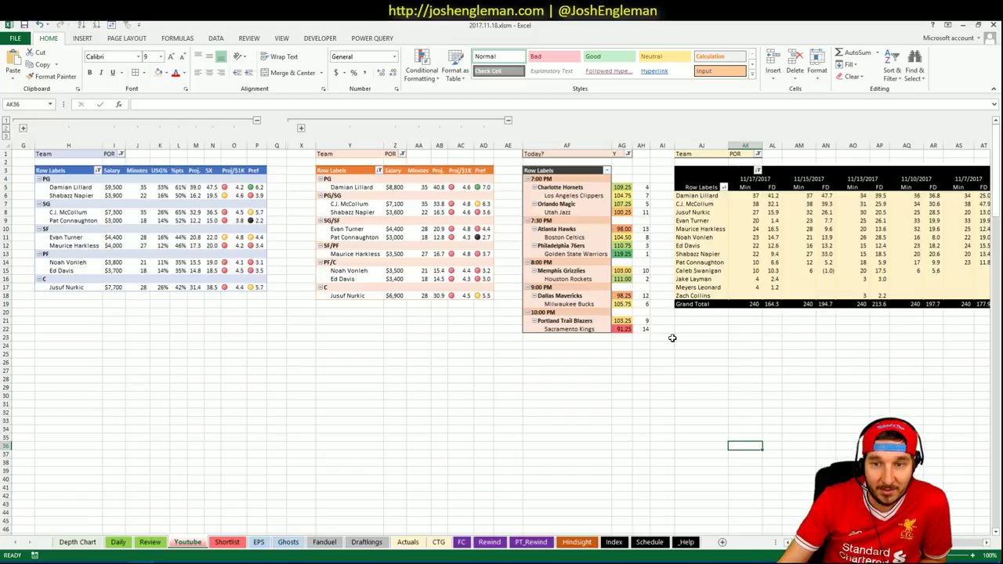
left_click(256, 320)
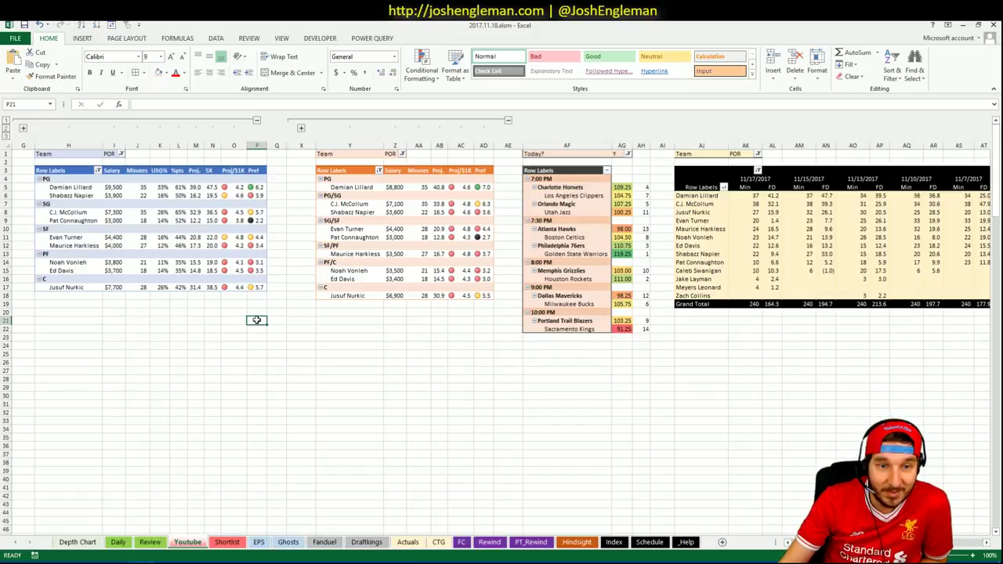
left_click(192, 328)
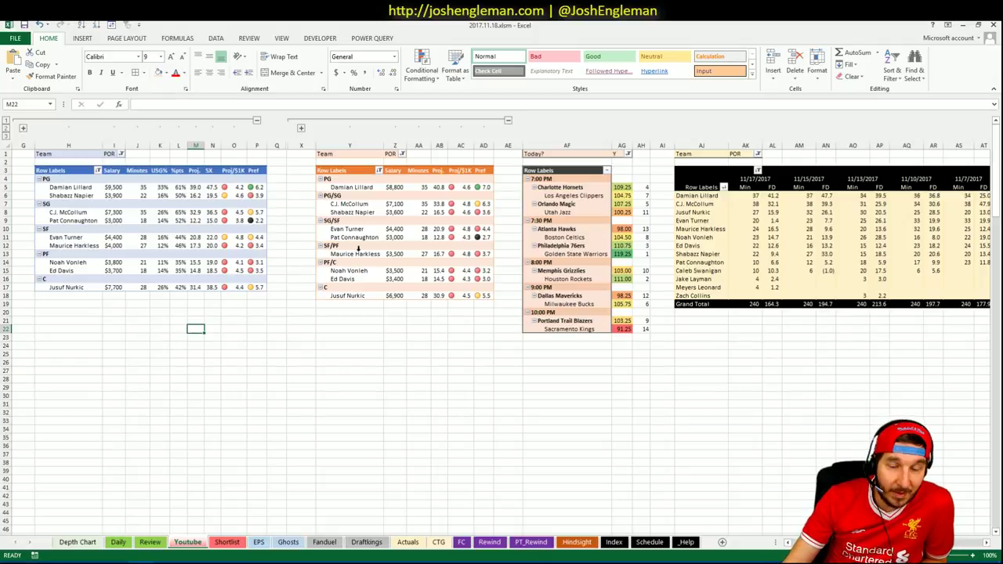
left_click(363, 315)
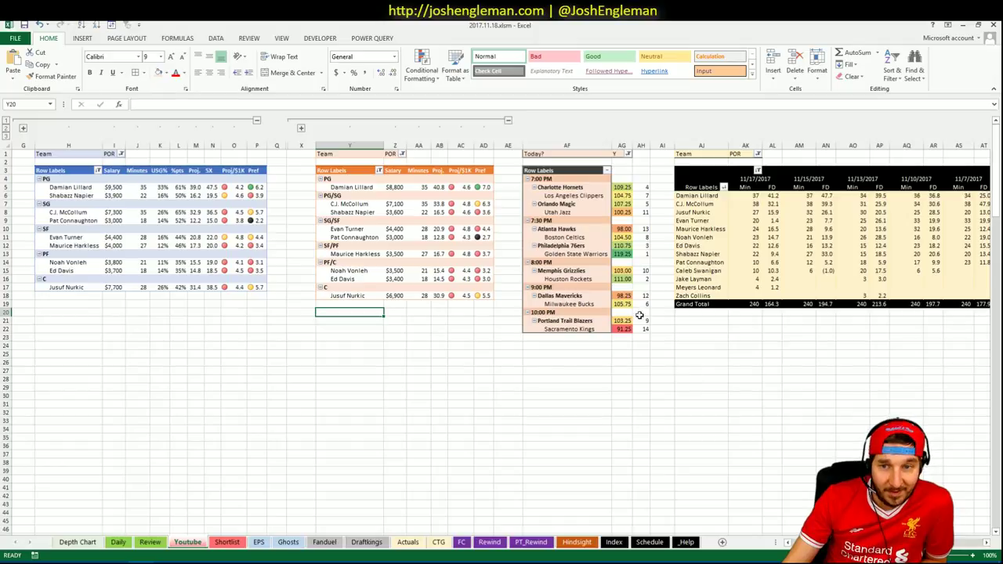
left_click(641, 346)
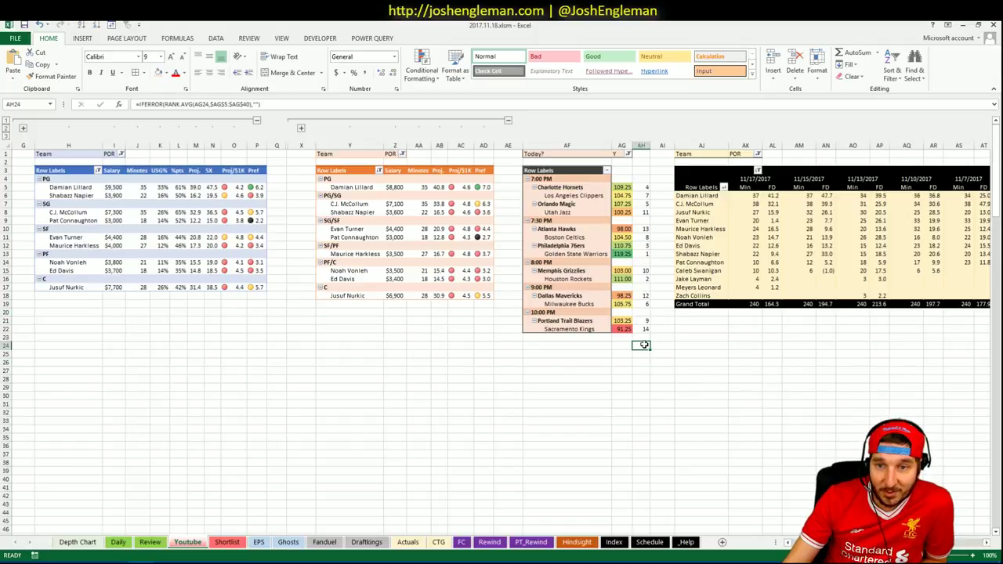
- Filter both player projection tables, FanDuel and DraftKings, to show only team SAC instead of POR
left_click(121, 153)
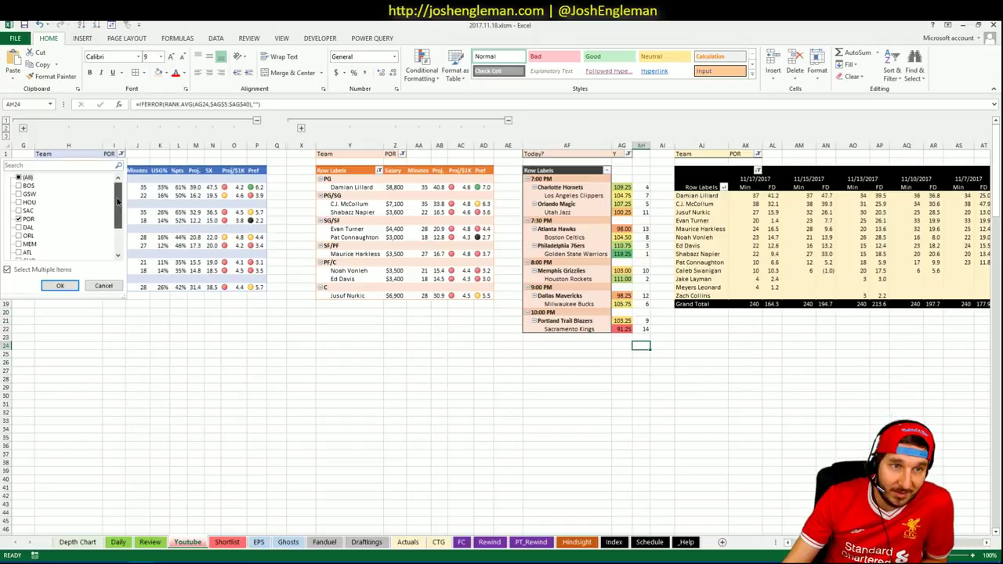
left_click(18, 219)
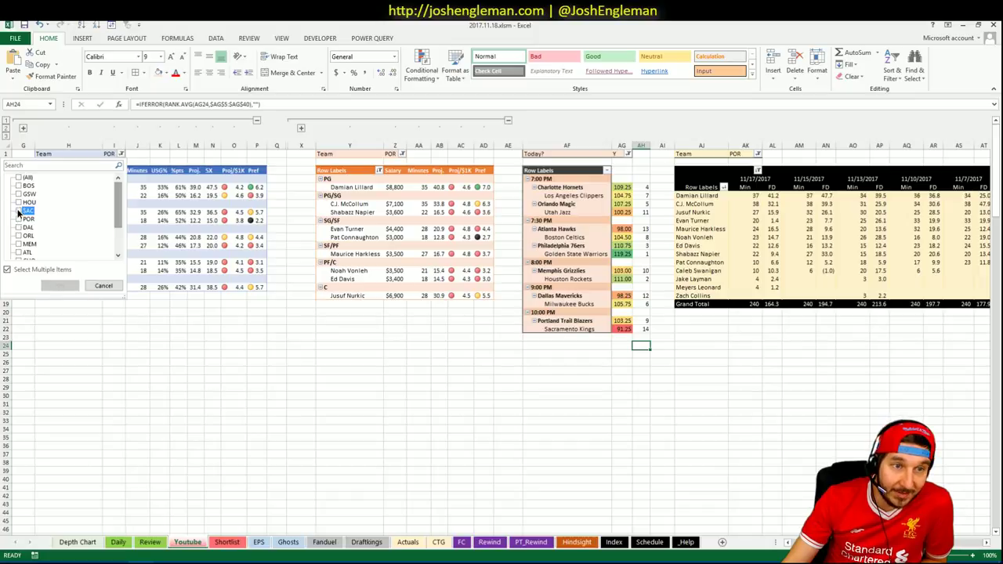
left_click(60, 285)
left_click(407, 154)
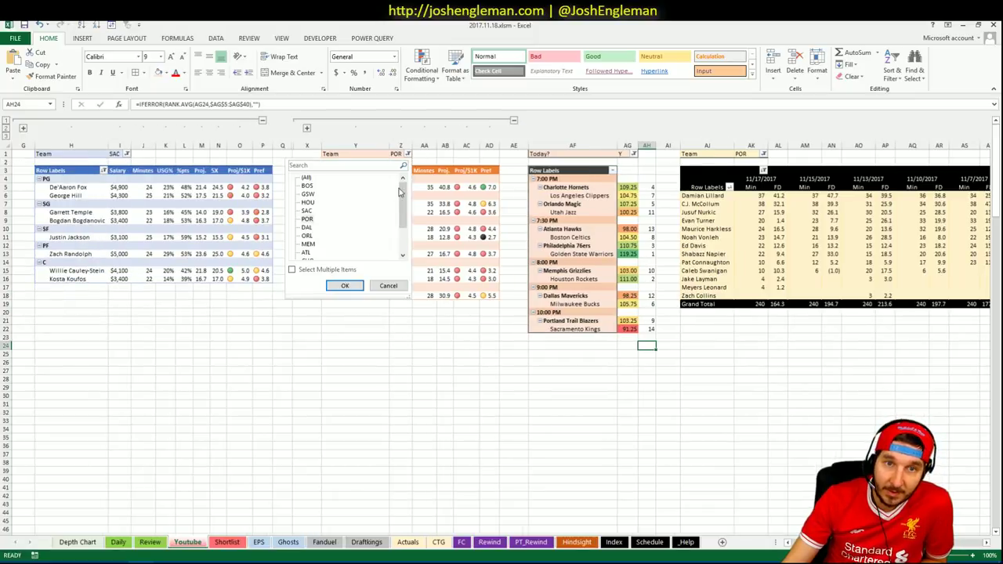
left_click(345, 285)
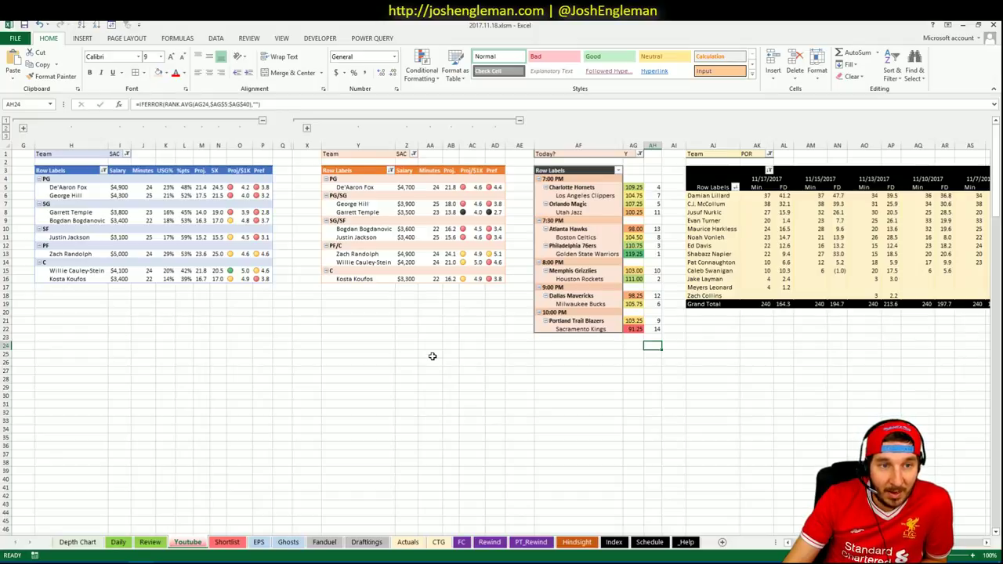
- Review the Sacramento Kings' salaries, minutes, projections and value ratings in both projection tables
left_click(240, 271)
left_click(239, 320)
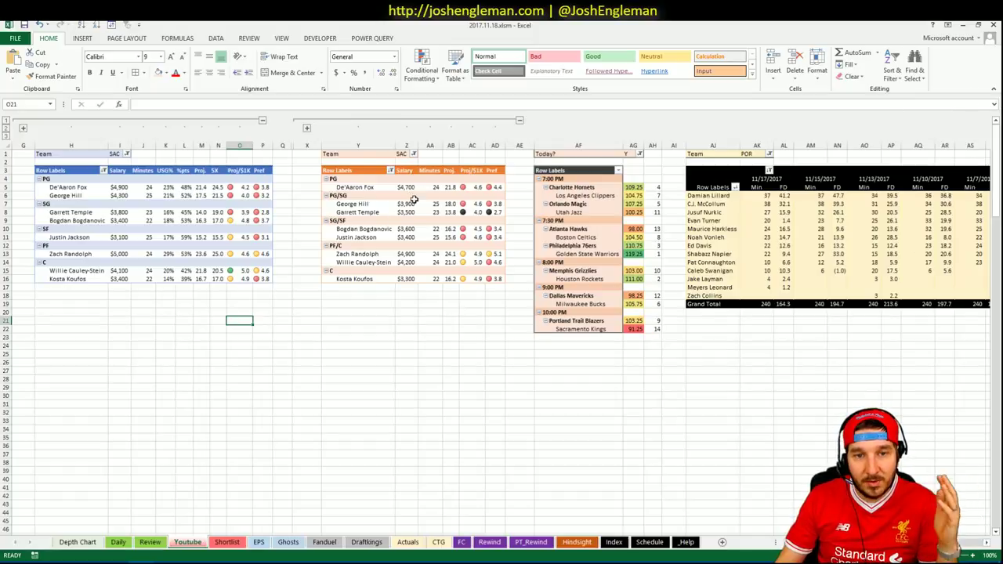
left_click(382, 304)
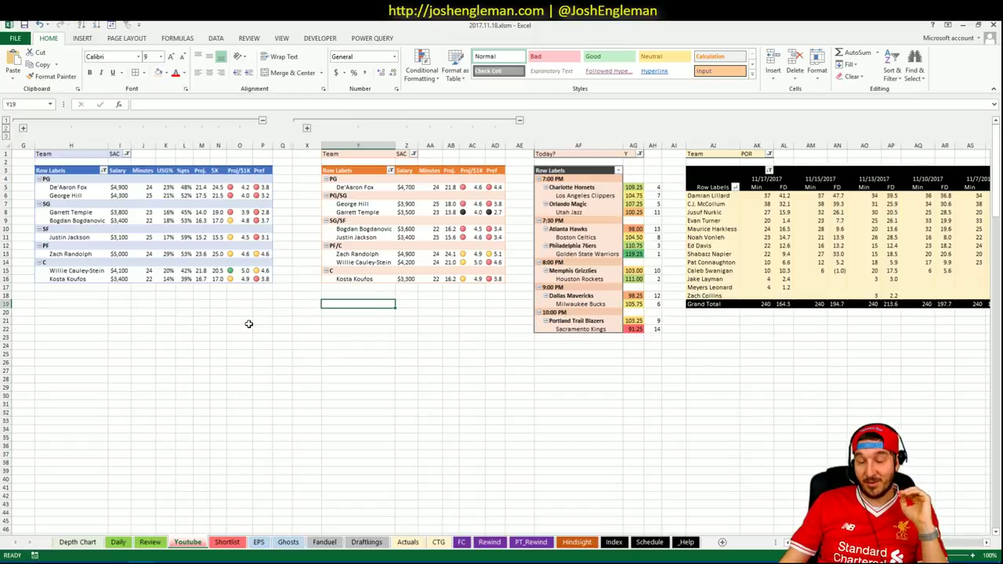
left_click(404, 304)
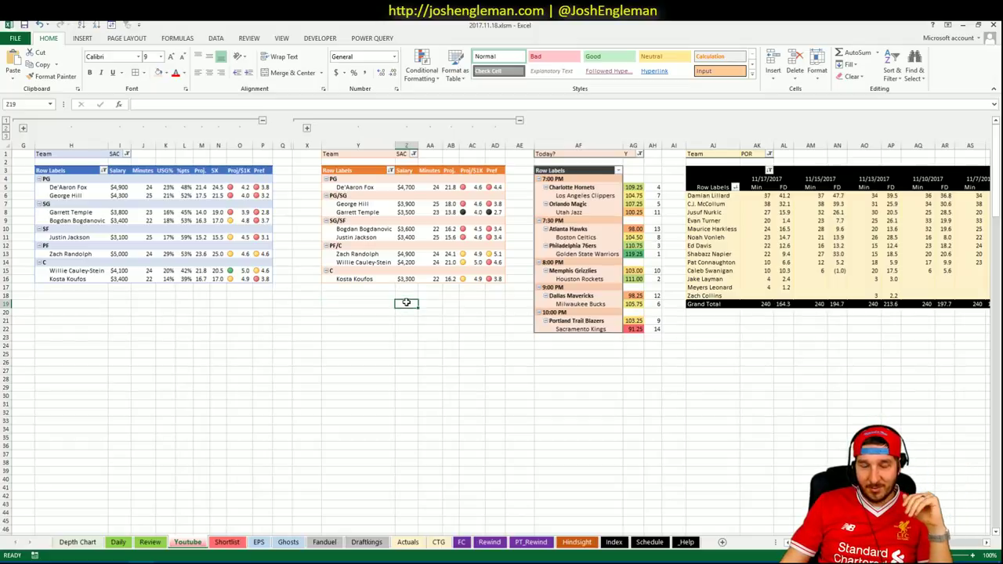
left_click(455, 311)
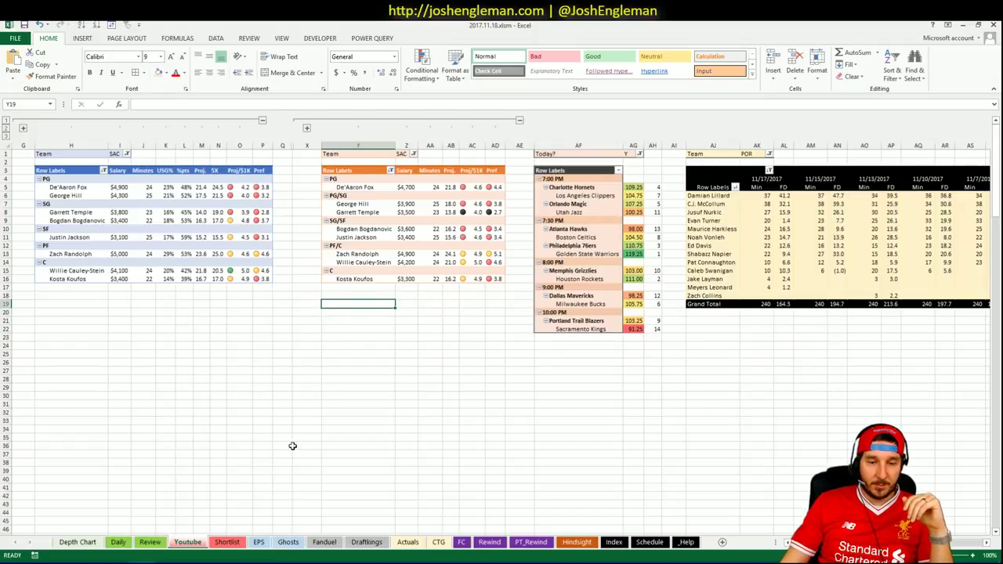
- Open the Daily sheet and look through the whole slate's player projections by position, from point guards down to centers
left_click(119, 542)
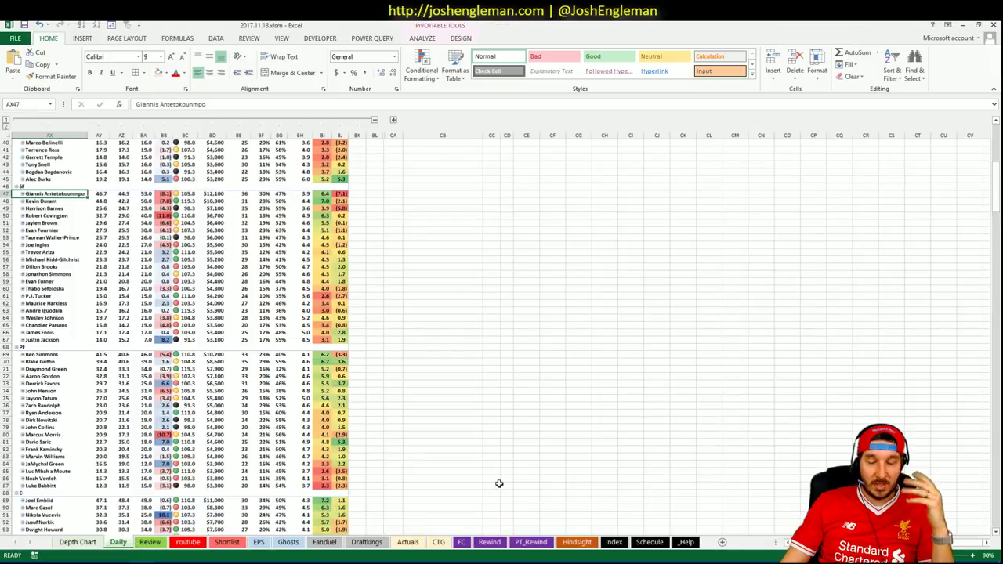
scroll(502, 376, "left", 3)
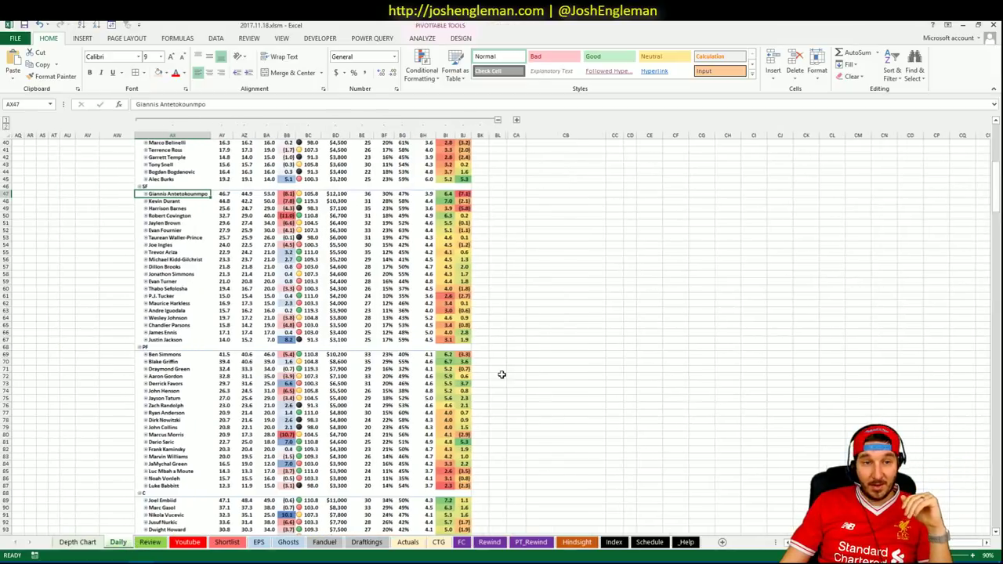
scroll(502, 376, "up", 6)
scroll(298, 343, "up", 7)
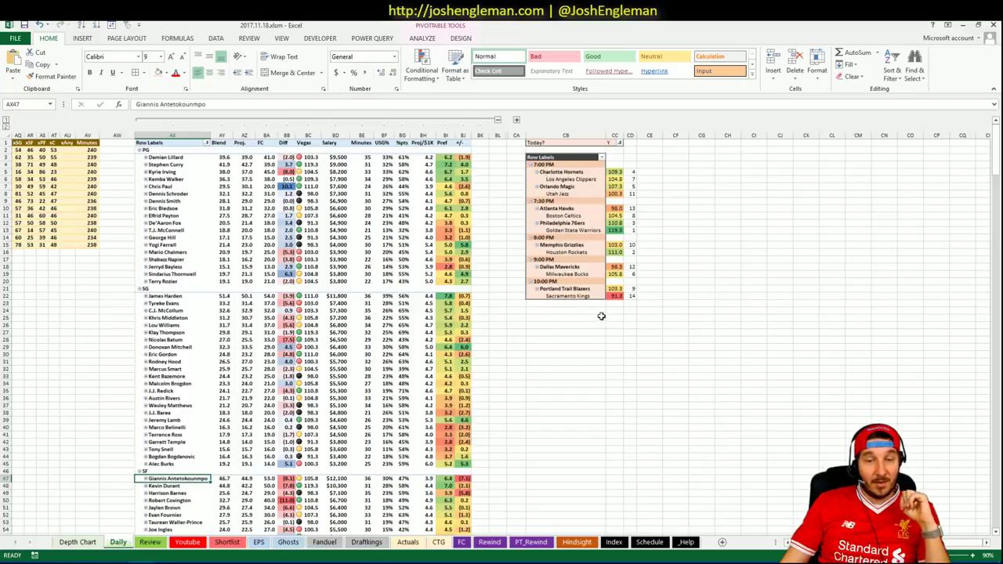
scroll(503, 316, "down", 18)
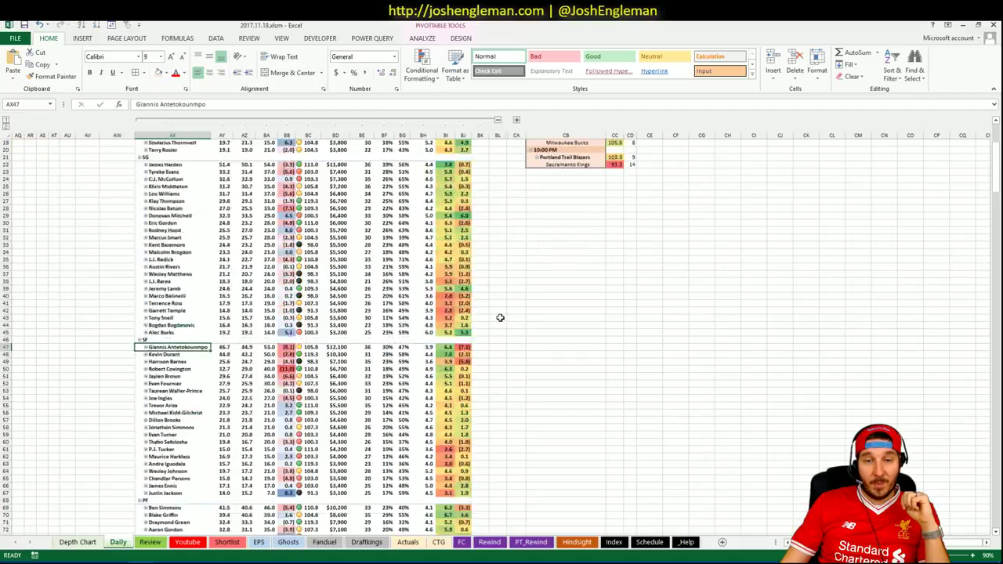
scroll(503, 315, "down", 1)
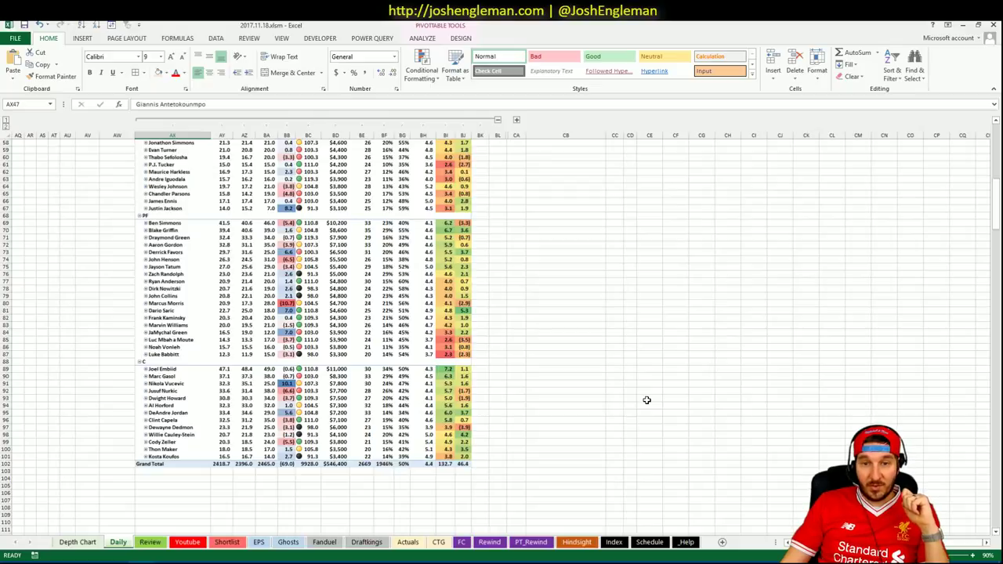
scroll(512, 399, "up", 2)
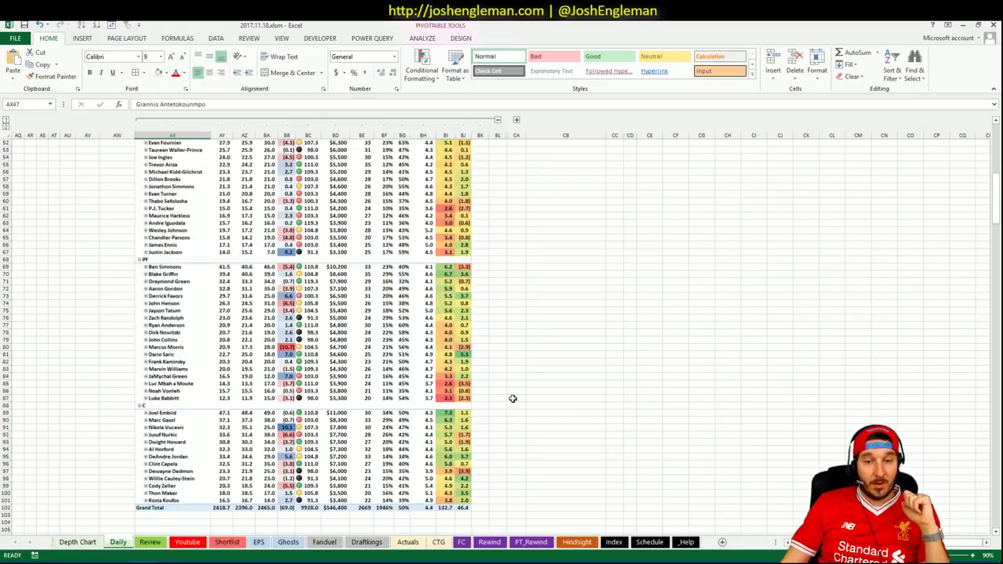
scroll(513, 399, "up", 1)
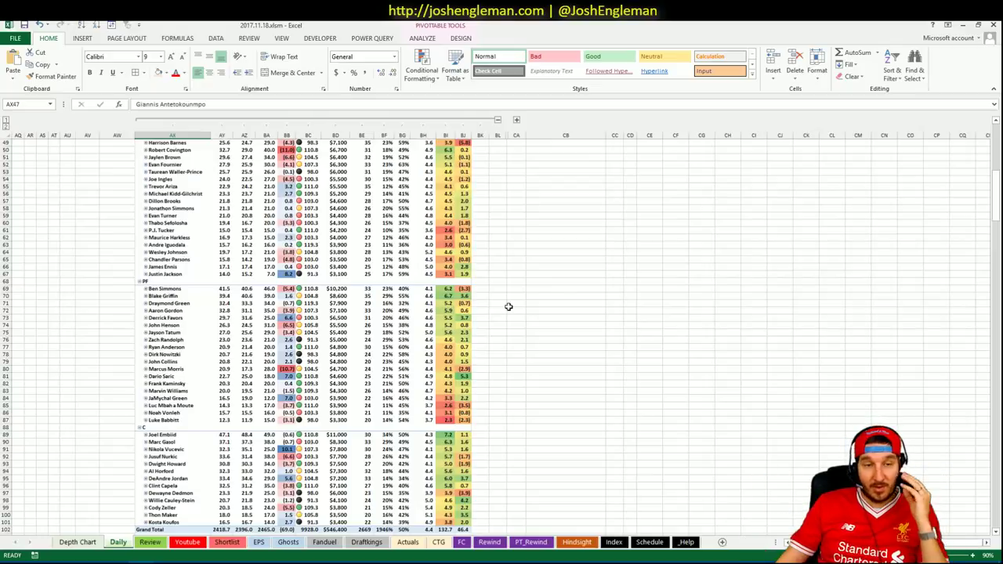
scroll(390, 243, "up", 2)
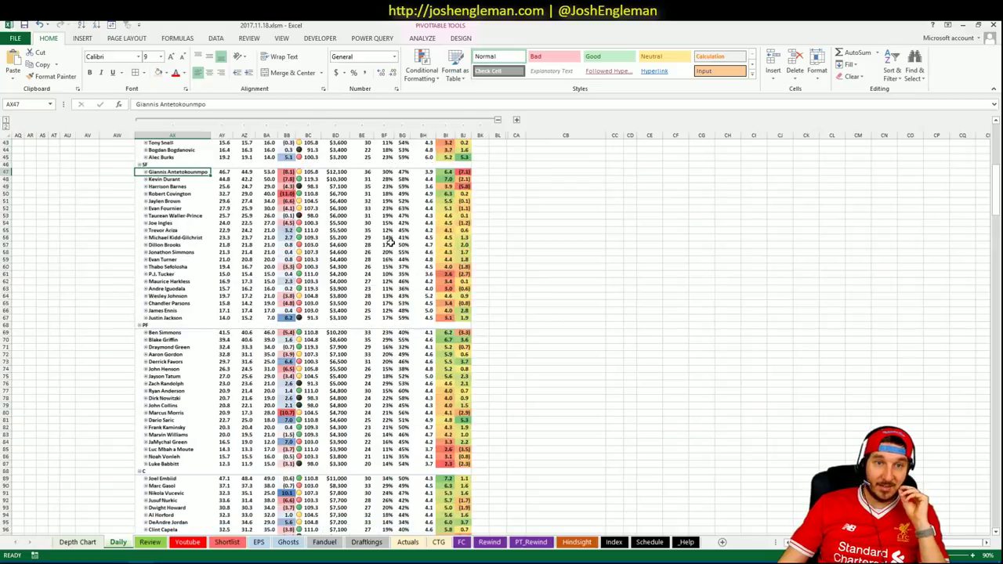
scroll(390, 243, "down", 1)
scroll(492, 301, "down", 1)
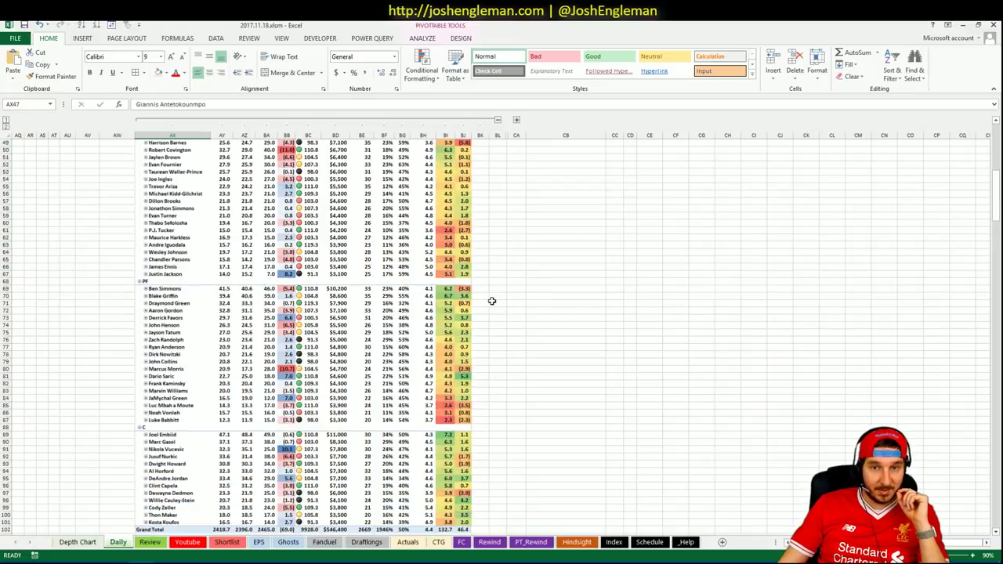
- Examine the power forward and center projections, comparing salary, minutes, usage and preference ratings
left_click(498, 302)
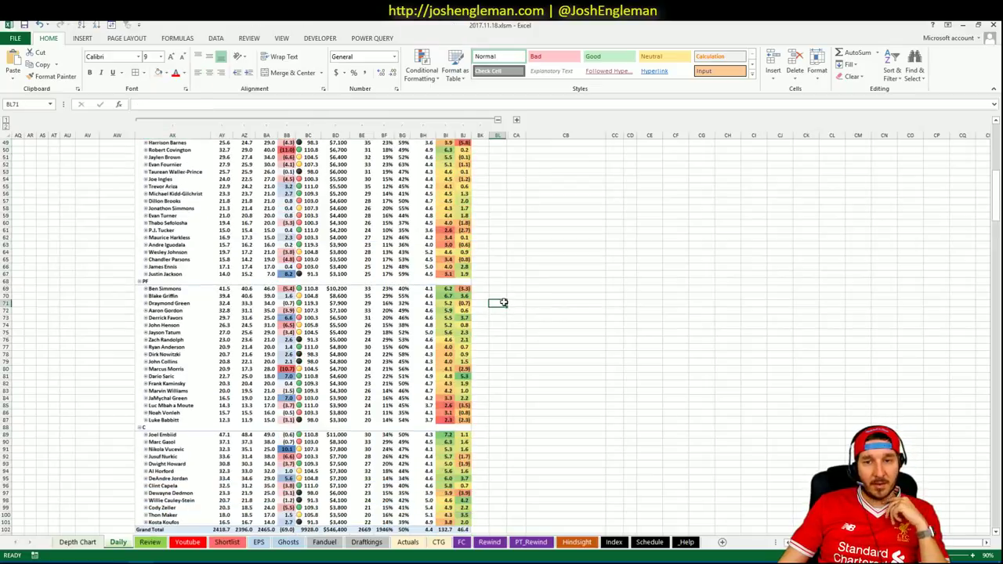
scroll(502, 303, "down", 1)
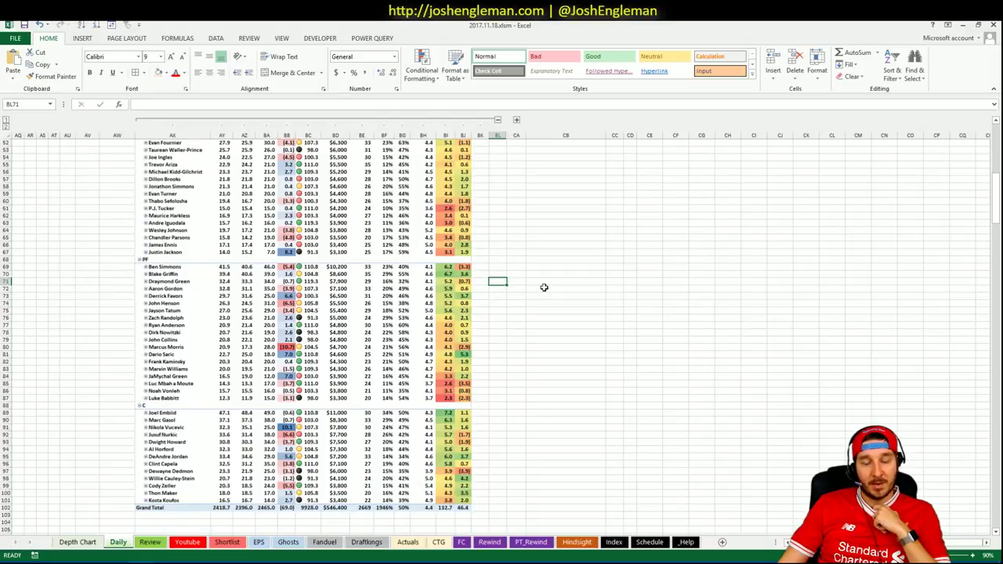
left_click(490, 304)
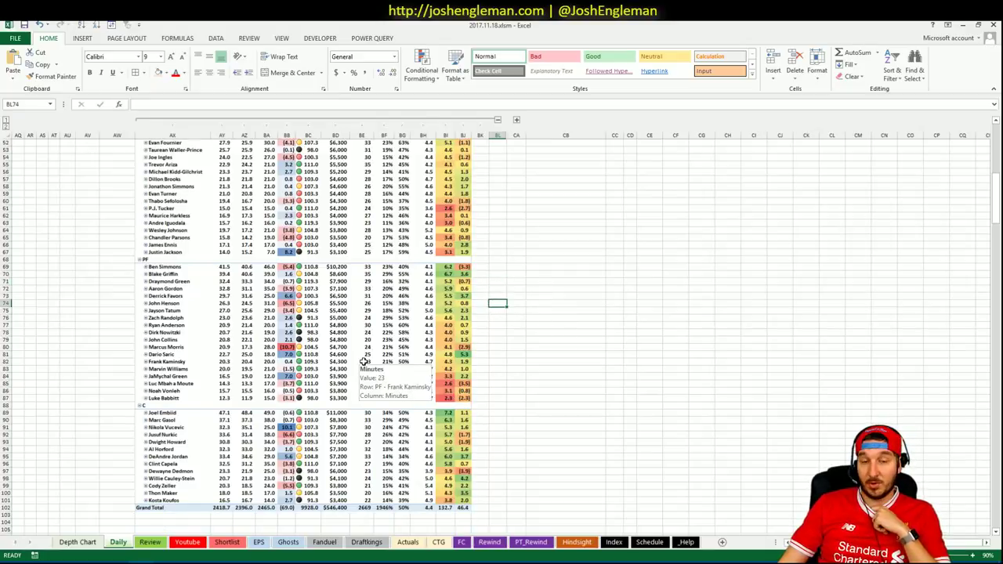
left_click(495, 333)
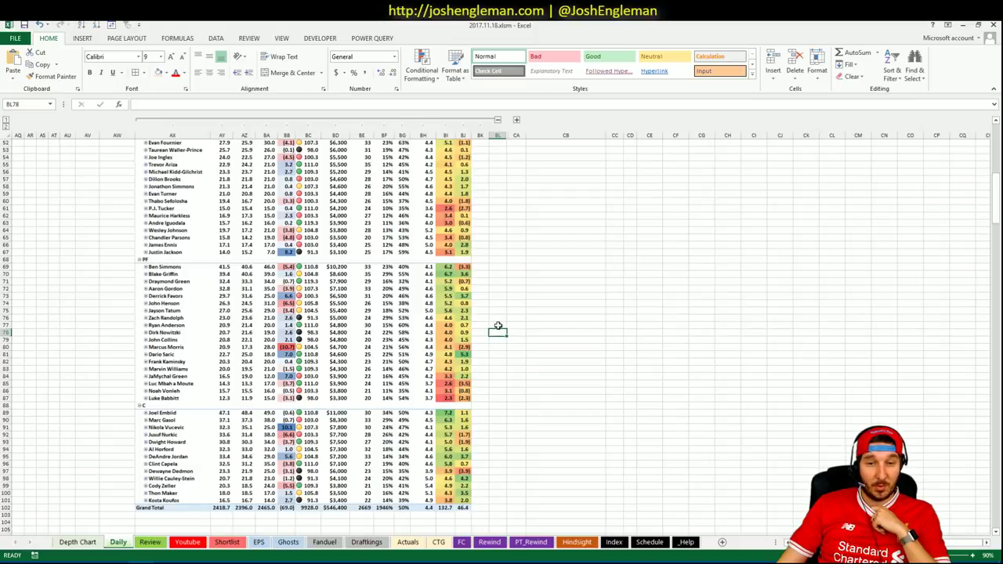
left_click(498, 324)
left_click(498, 310)
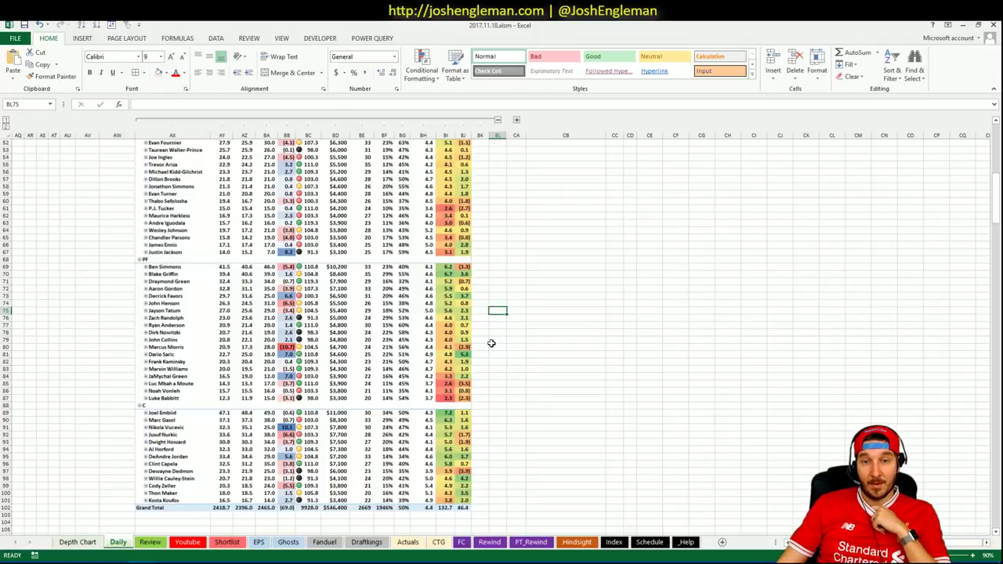
left_click(494, 324)
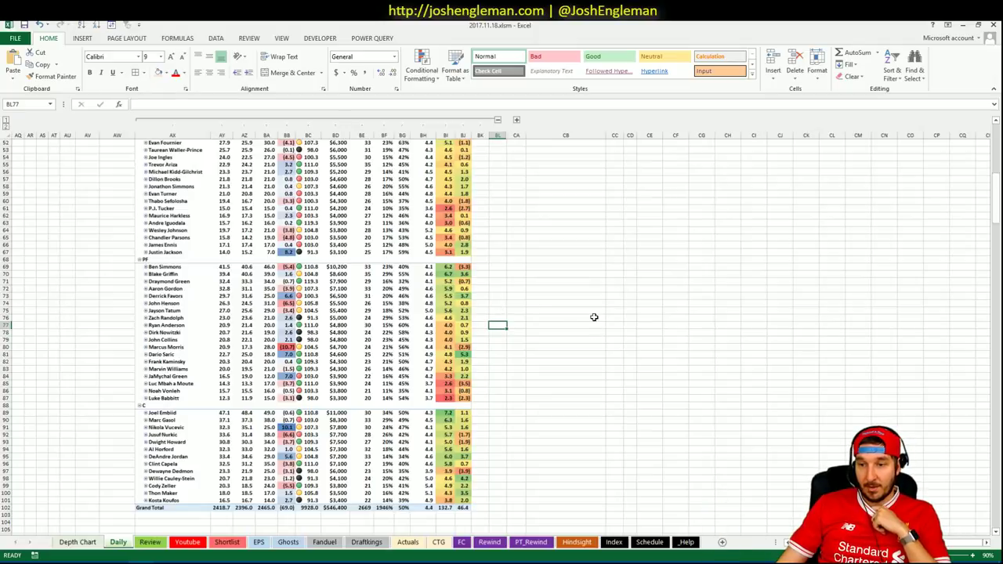
left_click(501, 310)
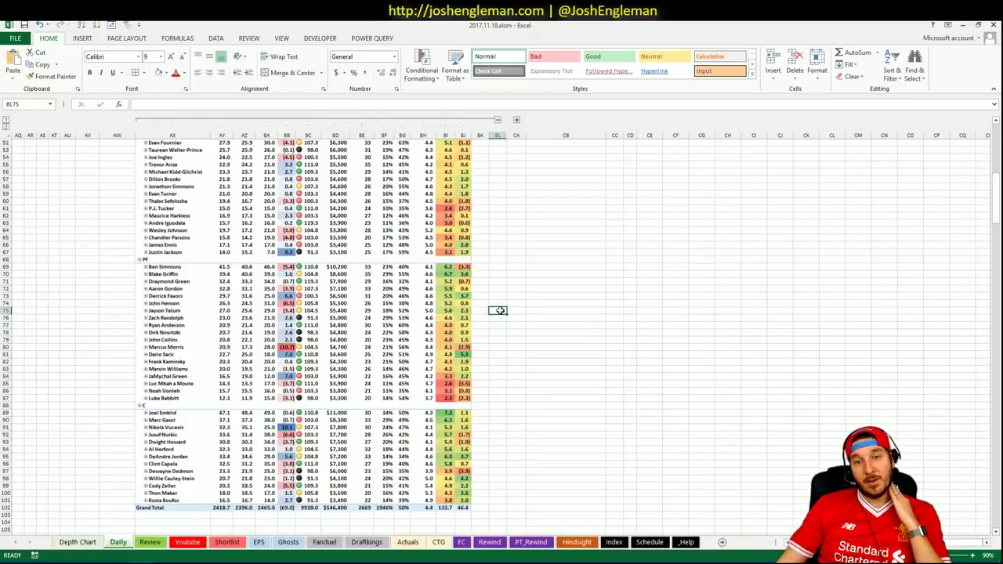
left_click(498, 333)
left_click(498, 326)
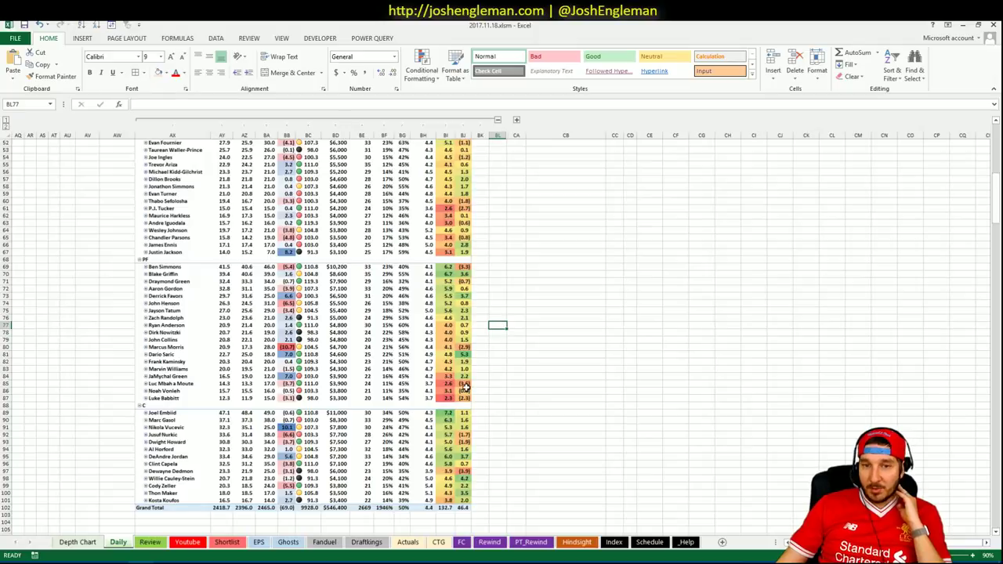
left_click(496, 312)
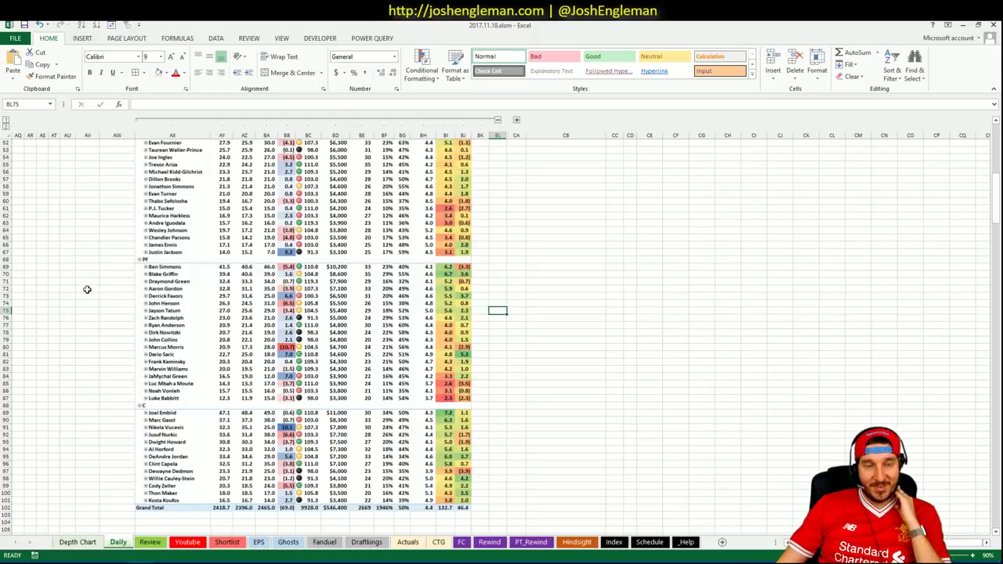
left_click(87, 282)
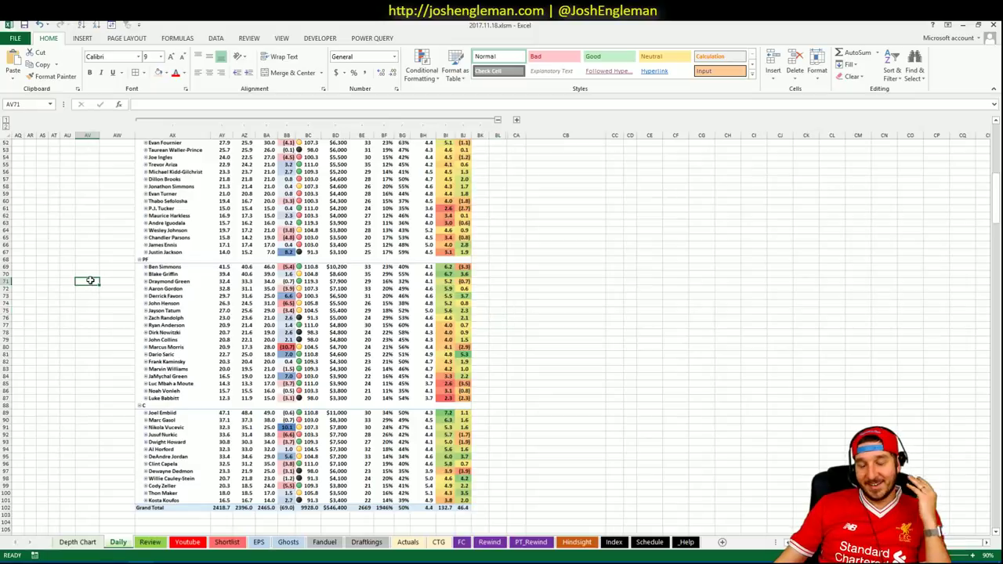
- Return to the start of the Daily projections and compare the point guards and shooting guards
scroll(379, 321, "up", 17)
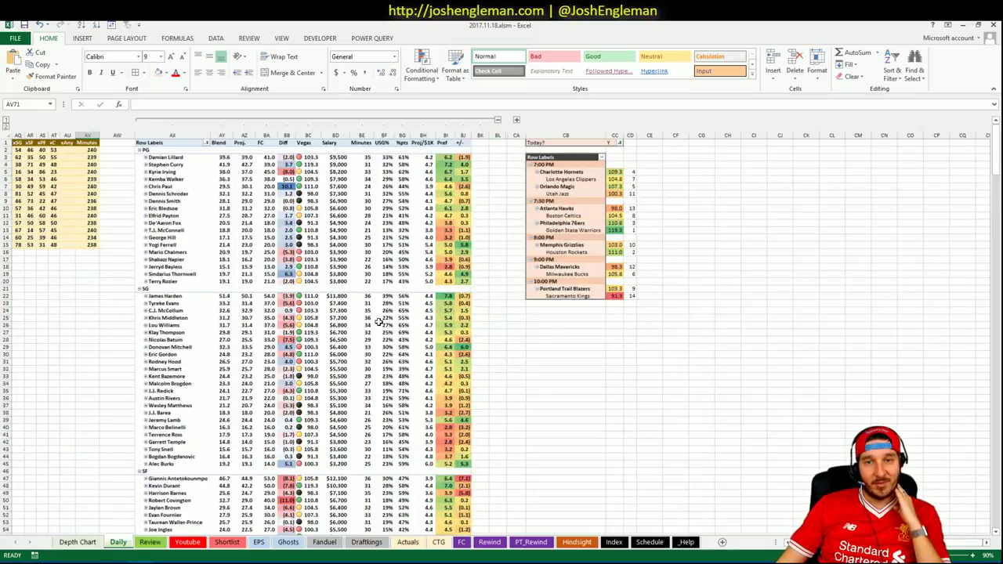
left_click(519, 354)
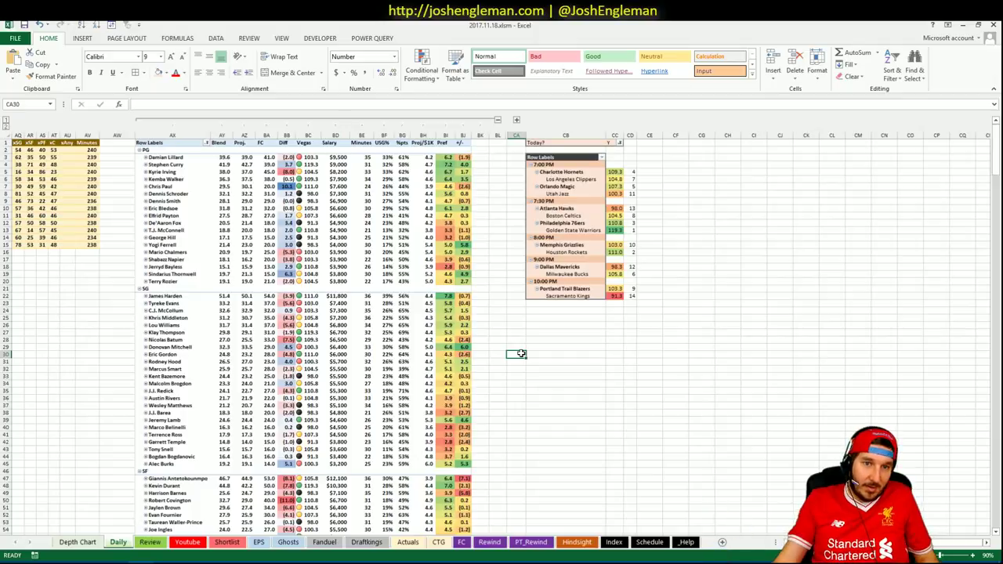
left_click(502, 325)
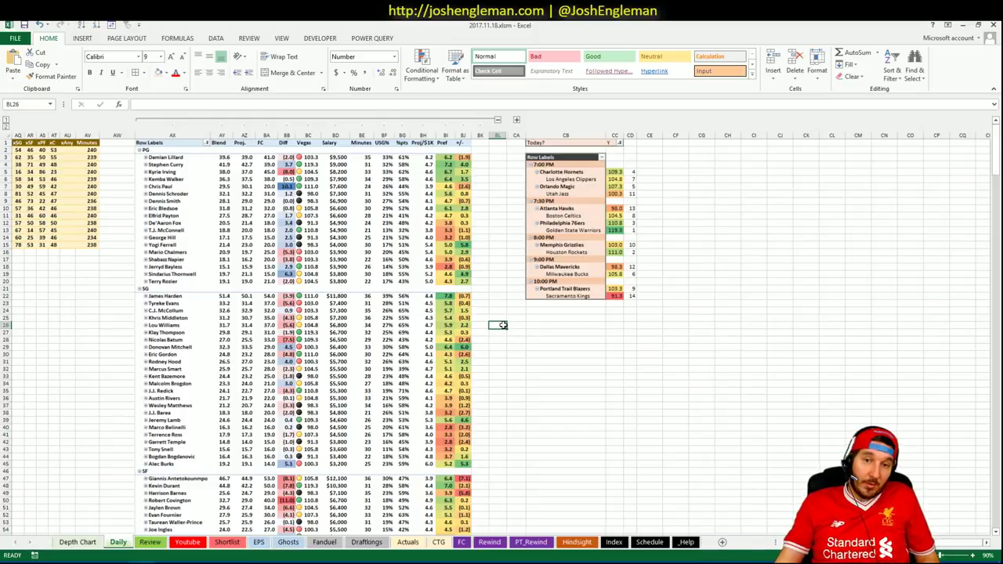
left_click(502, 303)
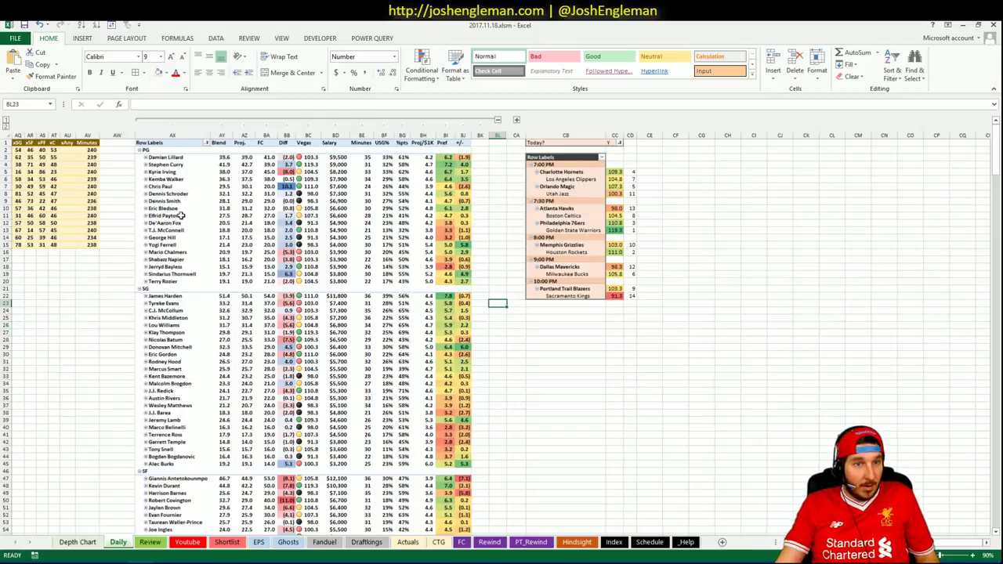
left_click(111, 163)
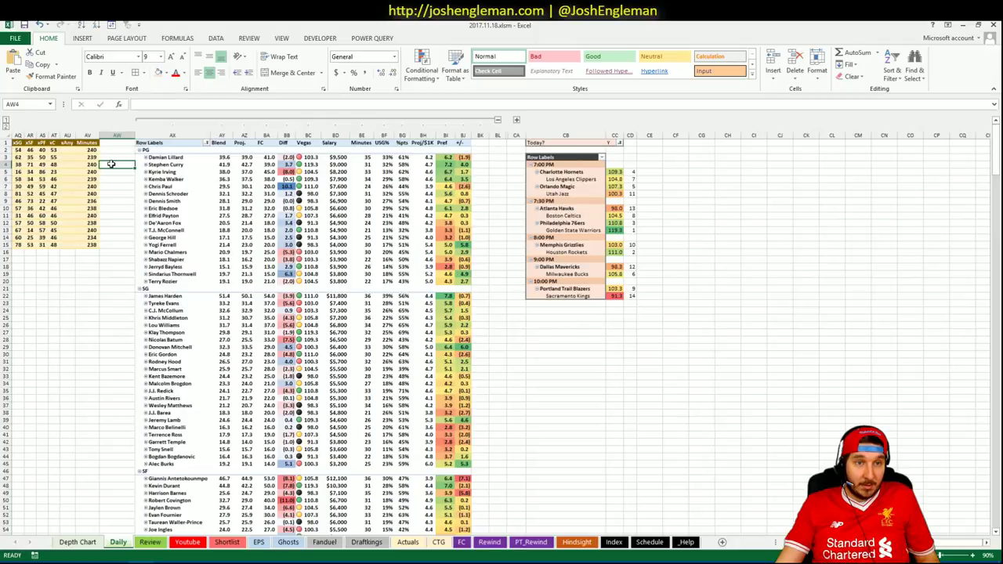
left_click(499, 186)
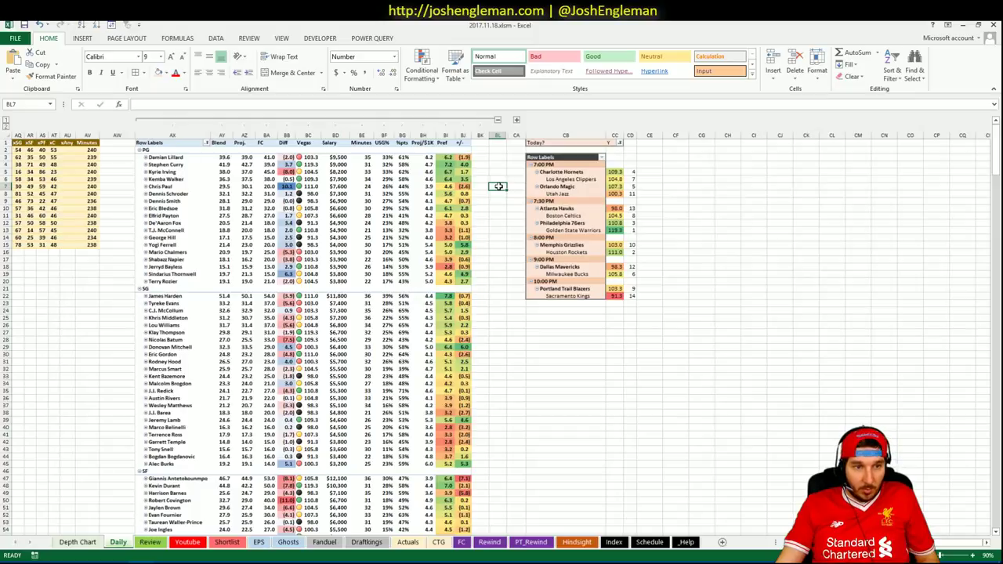
left_click(498, 317)
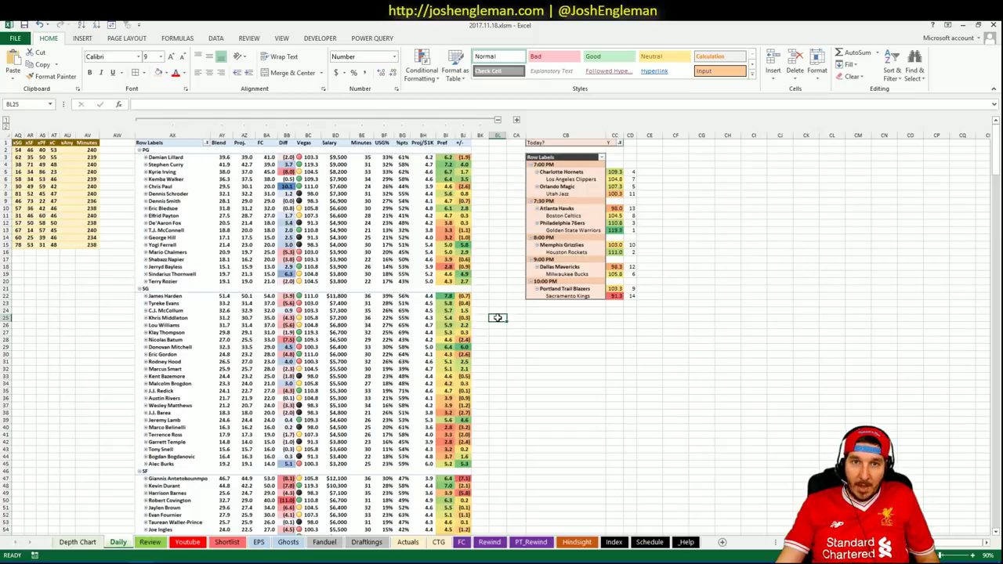